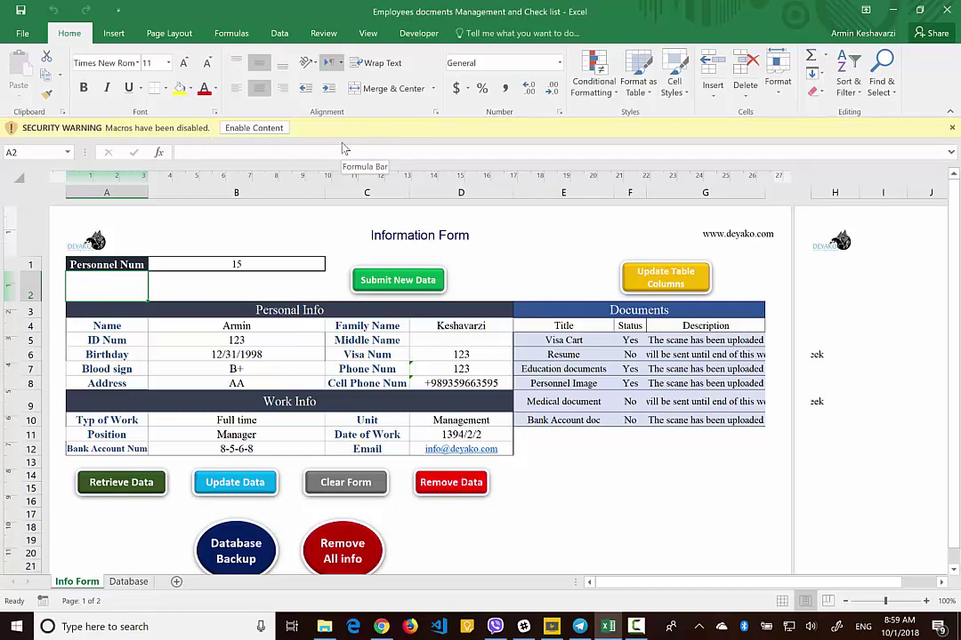
Enable the workbook's blocked macro content.
{"action": "left_click", "coordinate": [272, 130]}
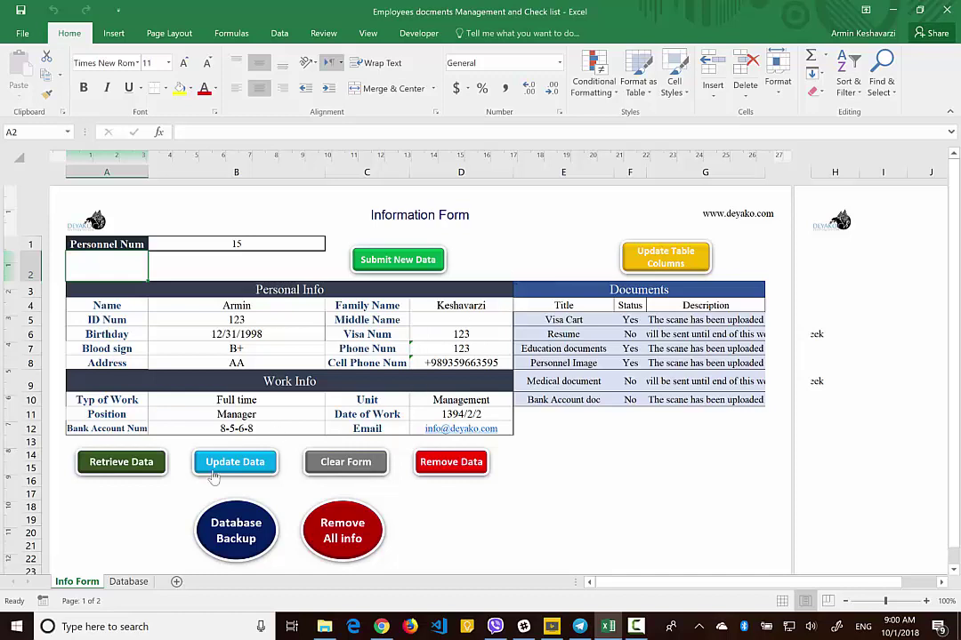
Review the employee records and column headers on the Database sheet, and return to the Info Form sheet.
{"action": "left_click", "coordinate": [129, 582]}
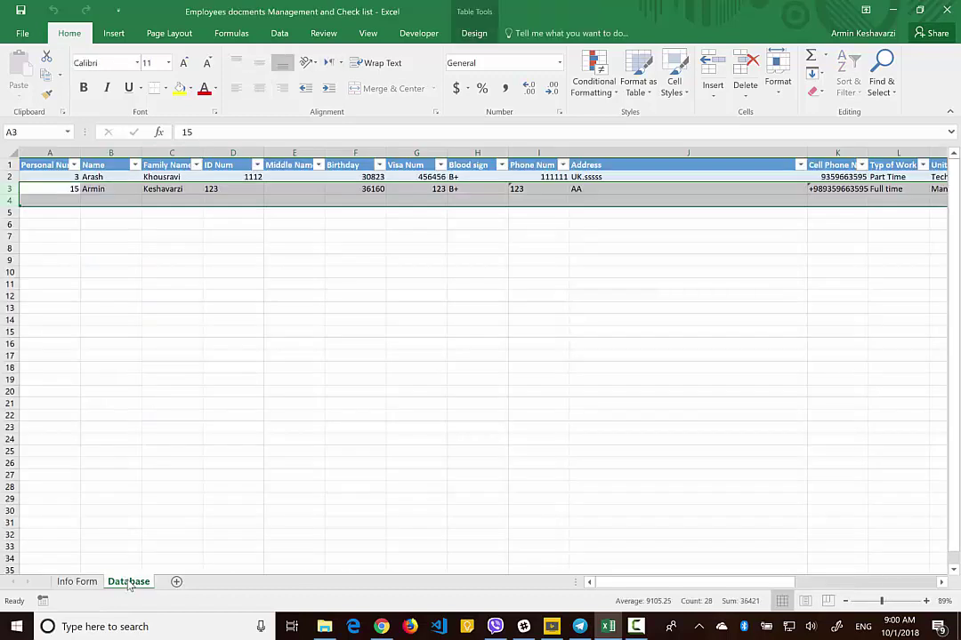
{"action": "scroll", "coordinate": [211, 355], "scroll_direction": "right", "scroll_amount": 3}
{"action": "scroll", "coordinate": [211, 355], "scroll_direction": "right", "scroll_amount": 1}
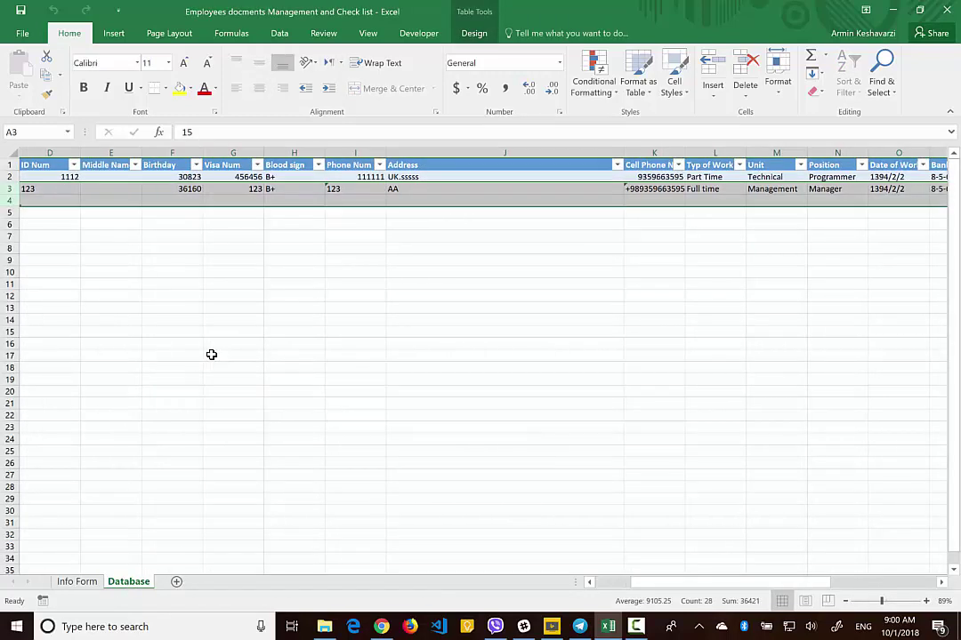
{"action": "scroll", "coordinate": [210, 355], "scroll_direction": "right", "scroll_amount": 1}
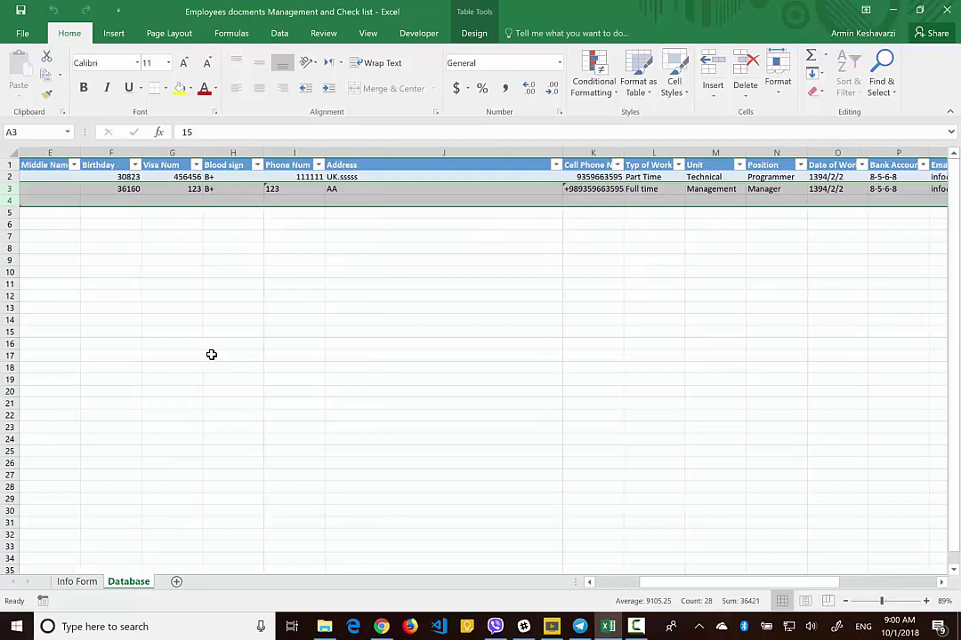
{"action": "scroll", "coordinate": [211, 355], "scroll_direction": "right", "scroll_amount": 2}
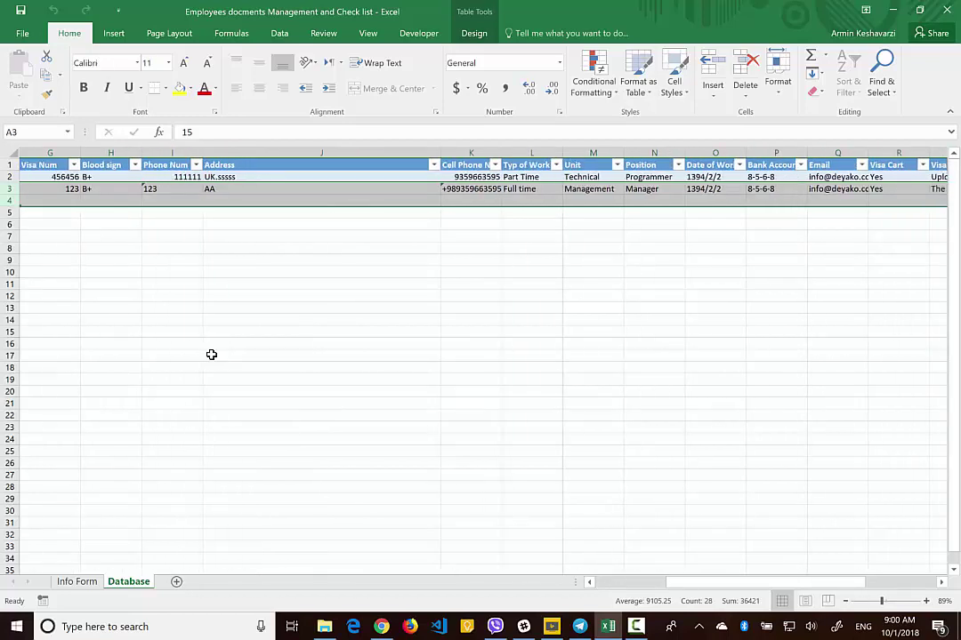
{"action": "scroll", "coordinate": [210, 355], "scroll_direction": "left", "scroll_amount": 5}
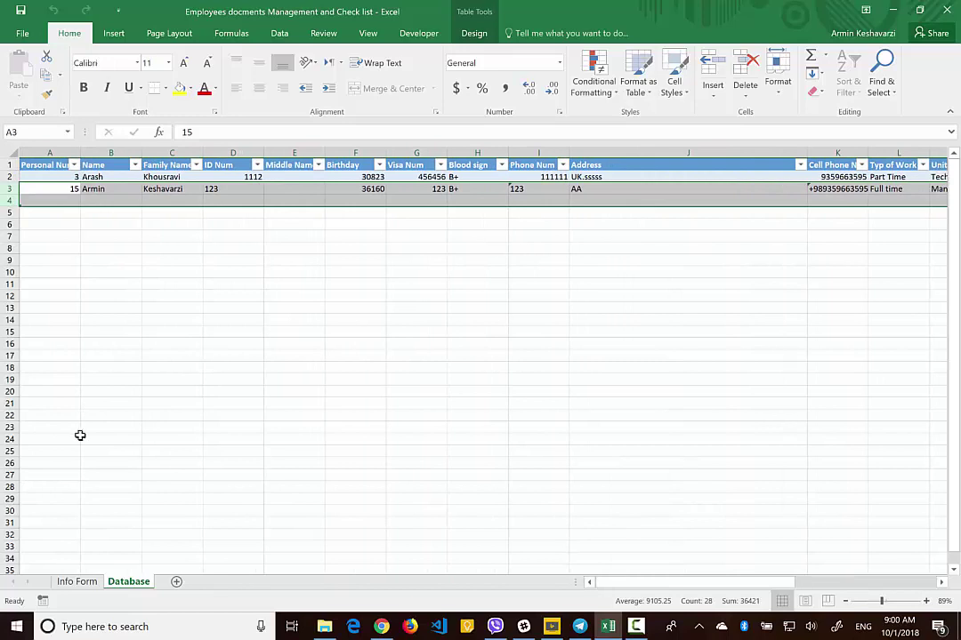
{"action": "left_click", "coordinate": [77, 581]}
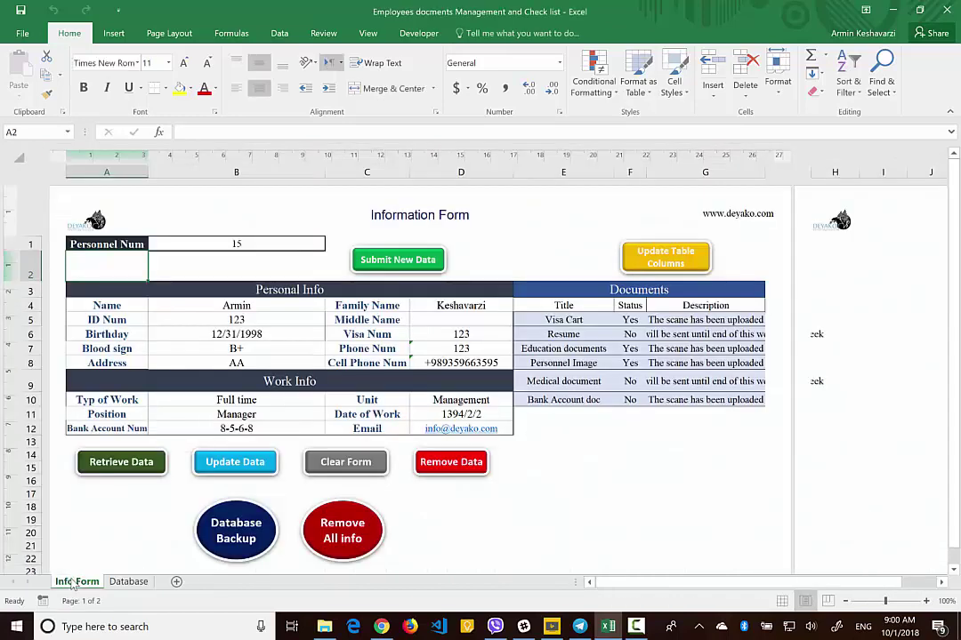
Examine the form's personal field labels, the document titles from Visa Cart to Bank Account doc, and the Personnel Num field.
{"action": "left_click", "coordinate": [267, 304]}
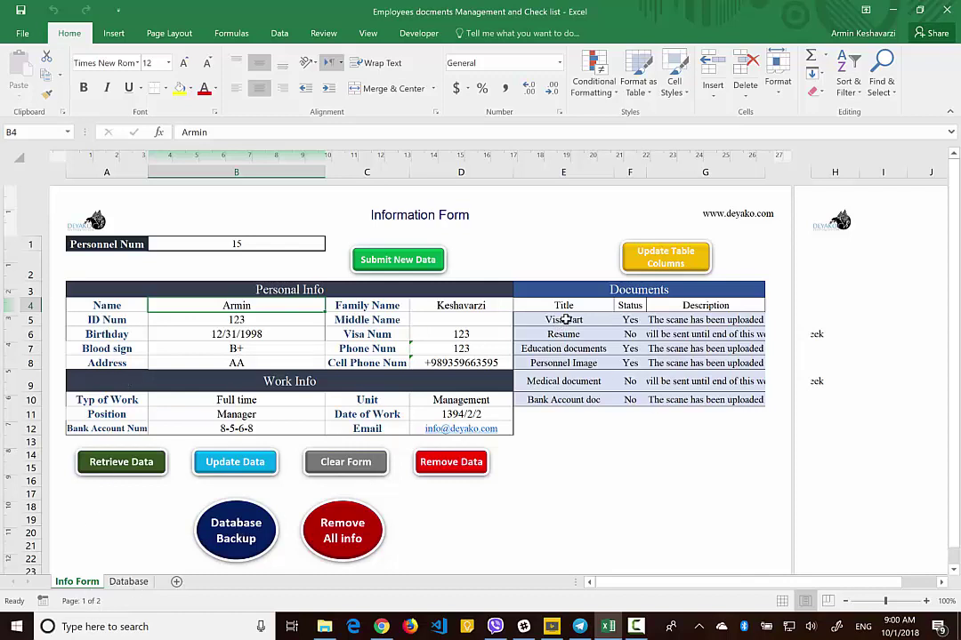
{"action": "left_click_drag", "start_coordinate": [564, 318], "coordinate": [569, 400]}
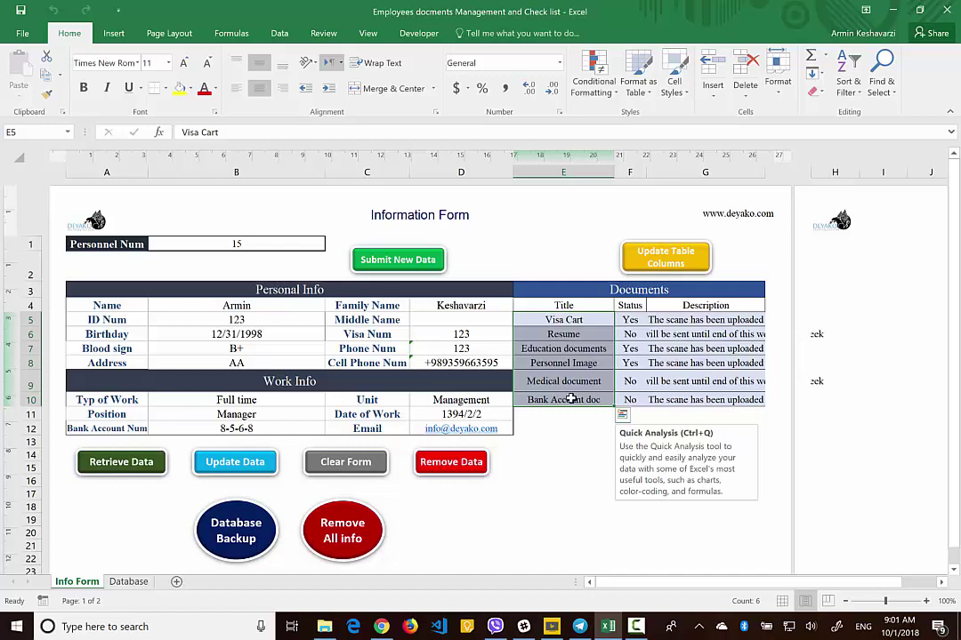
{"action": "left_click_drag", "start_coordinate": [105, 306], "coordinate": [103, 363]}
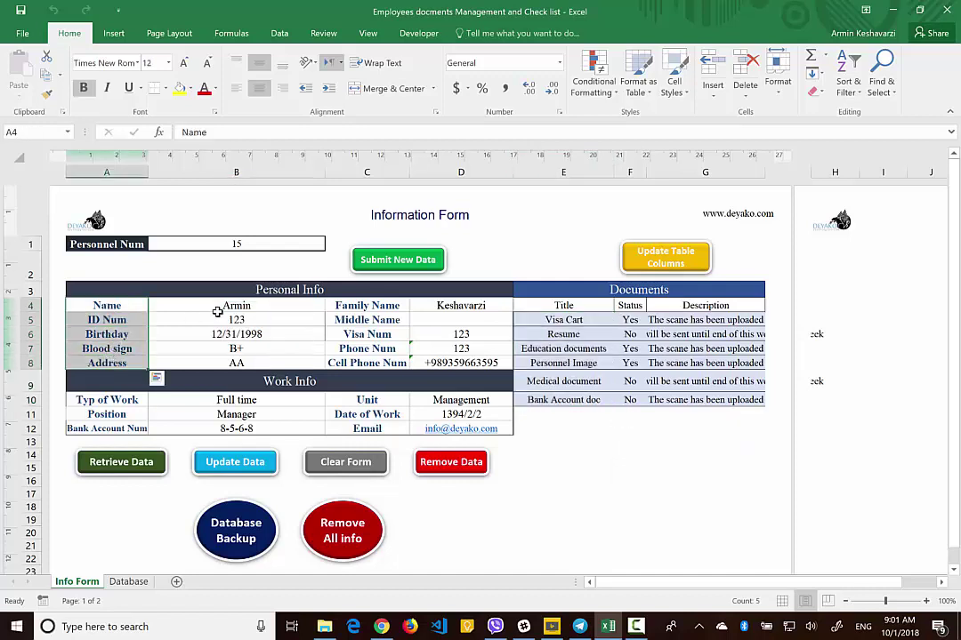
{"action": "left_click", "coordinate": [227, 246]}
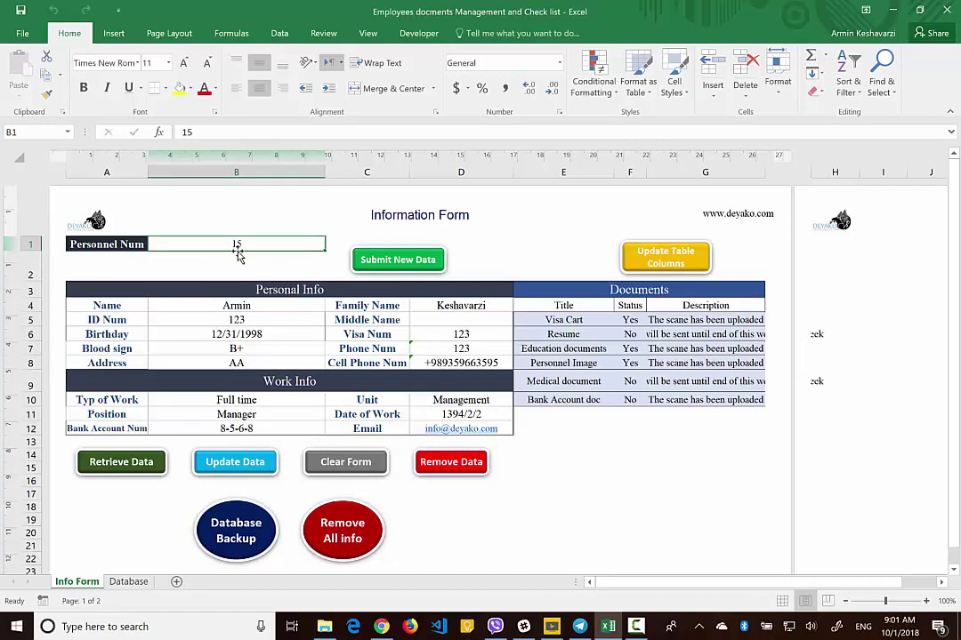
{"action": "left_click", "coordinate": [105, 320]}
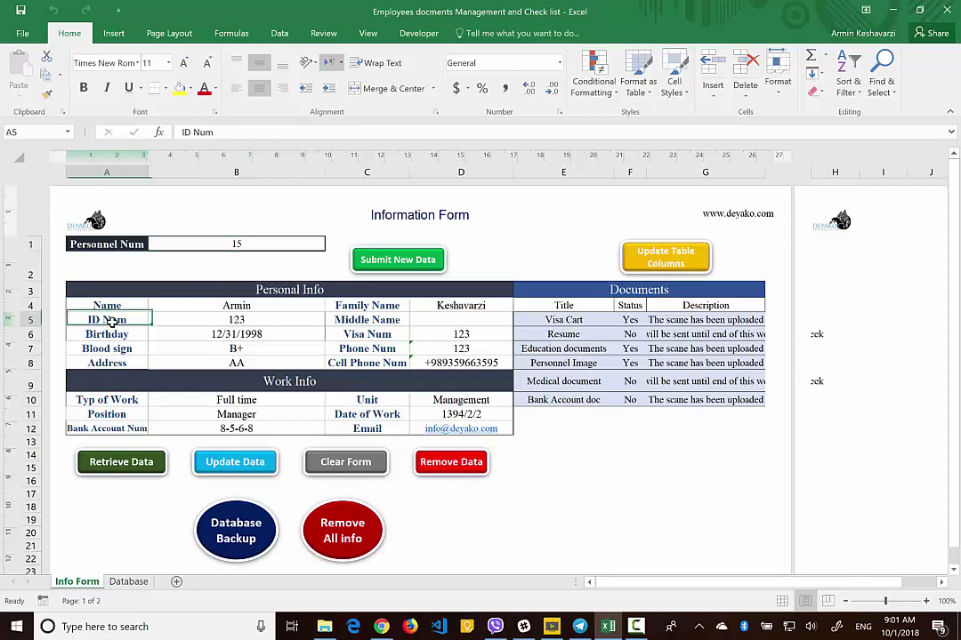
{"action": "left_click", "coordinate": [196, 329]}
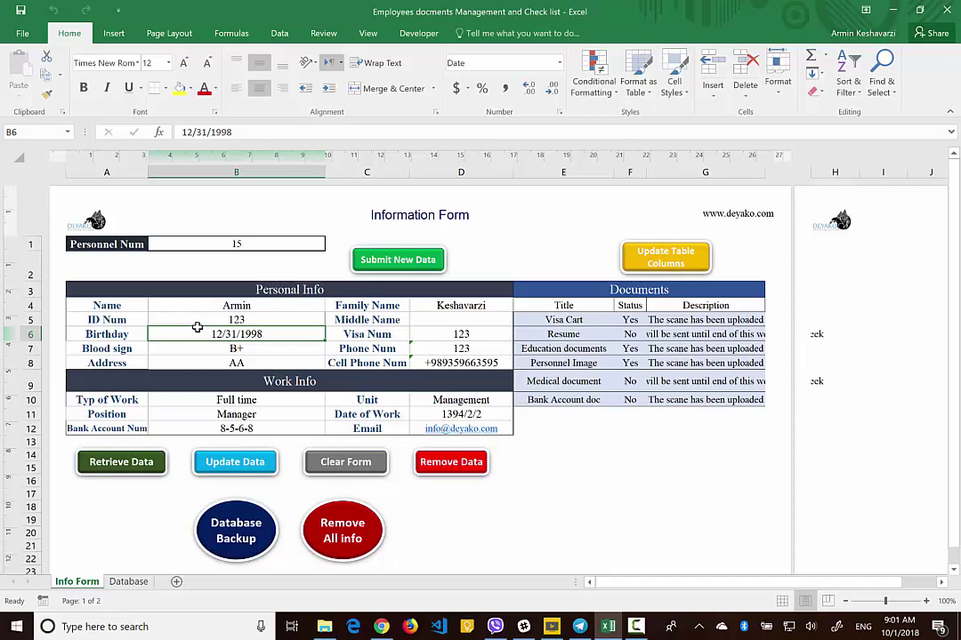
{"action": "left_click", "coordinate": [236, 317]}
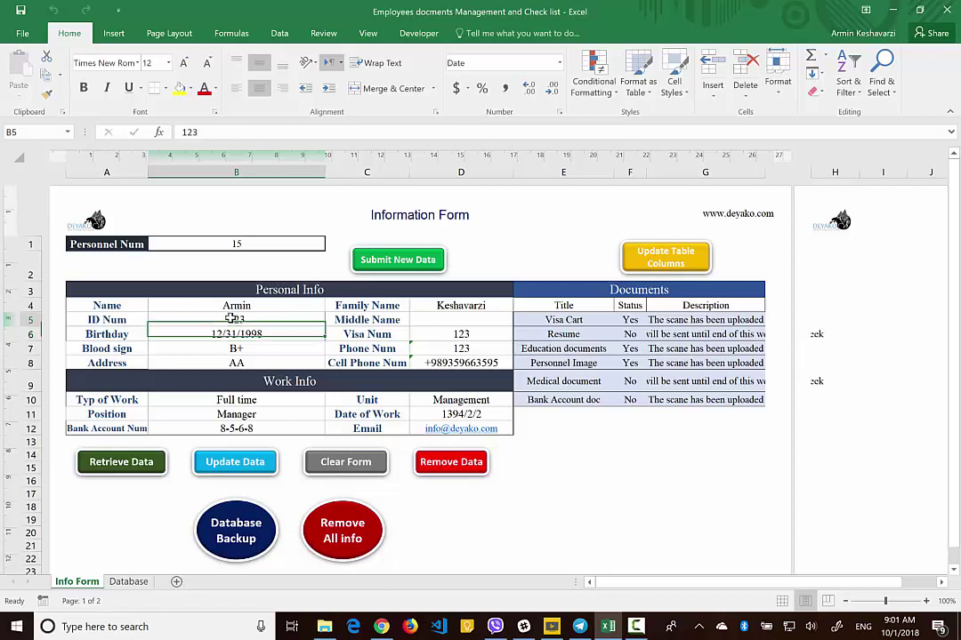
{"action": "left_click", "coordinate": [245, 243]}
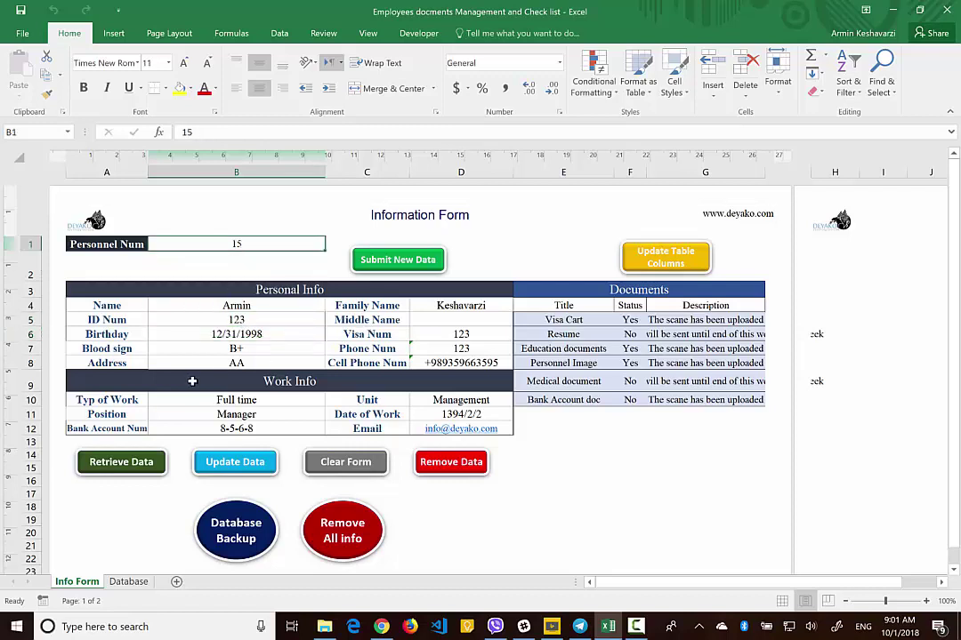
{"action": "left_click", "coordinate": [144, 306]}
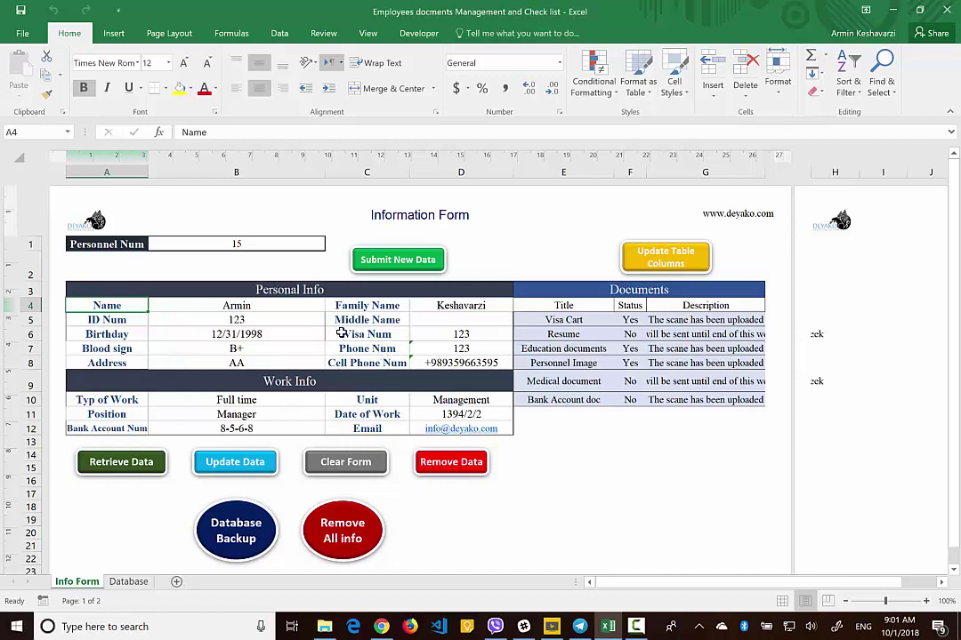
Examine the Personal Info block and the Work Info block, including the type of work, position and date of work fields.
{"action": "left_click", "coordinate": [282, 294]}
{"action": "mouse_move", "coordinate": [283, 294]}
{"action": "left_mouse_down"}
{"action": "mouse_move", "coordinate": [304, 333]}
{"action": "mouse_move", "coordinate": [304, 361]}
{"action": "left_mouse_up"}
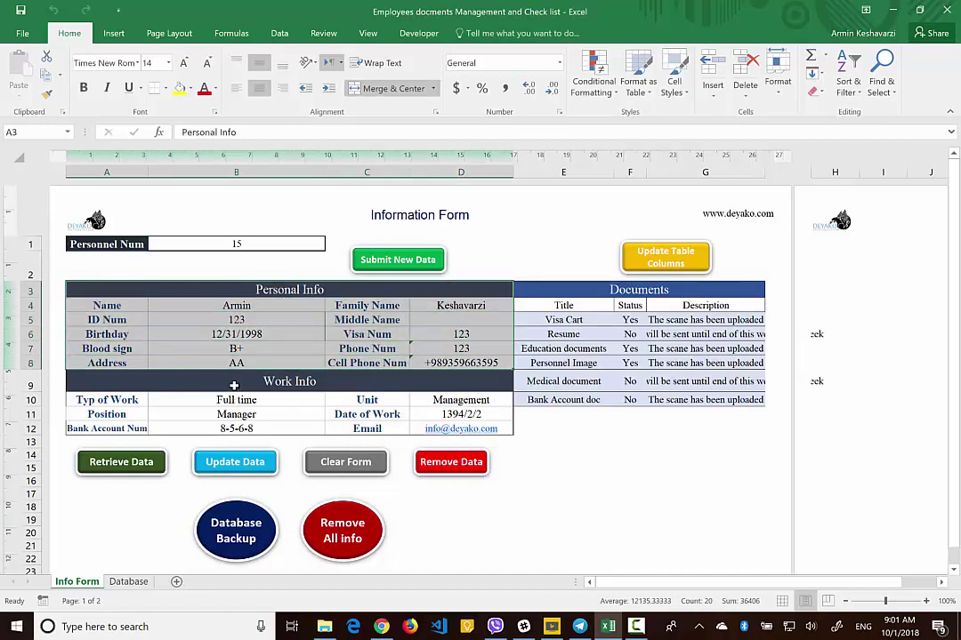
{"action": "left_click_drag", "start_coordinate": [234, 385], "coordinate": [231, 425]}
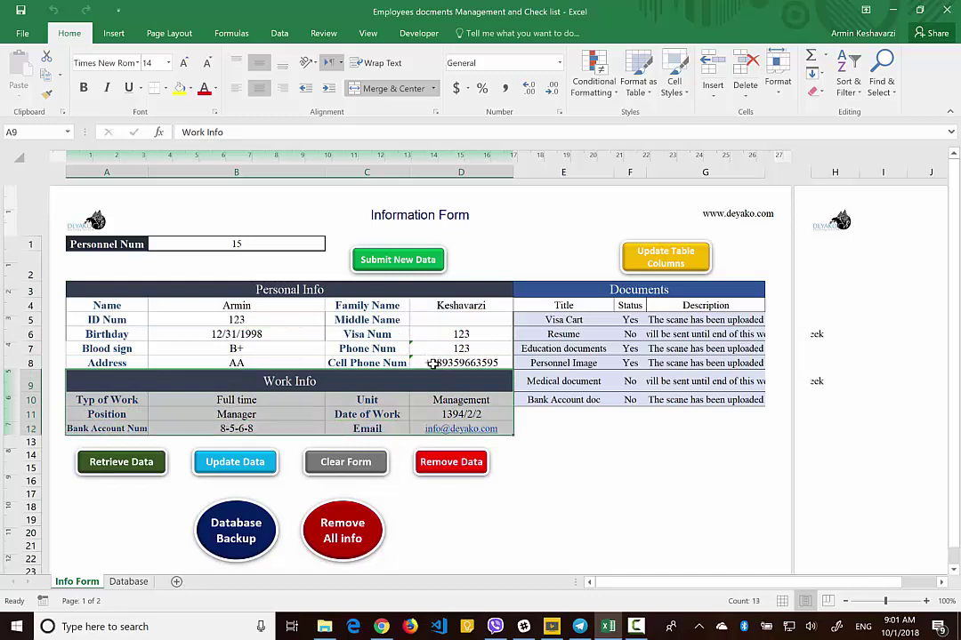
{"action": "left_click", "coordinate": [287, 413]}
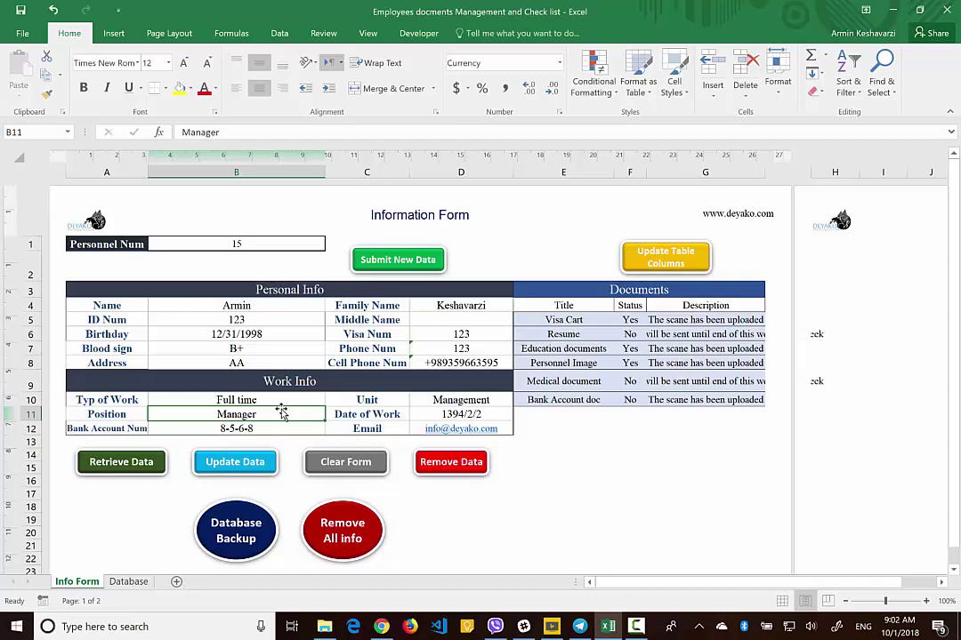
{"action": "left_click", "coordinate": [223, 398]}
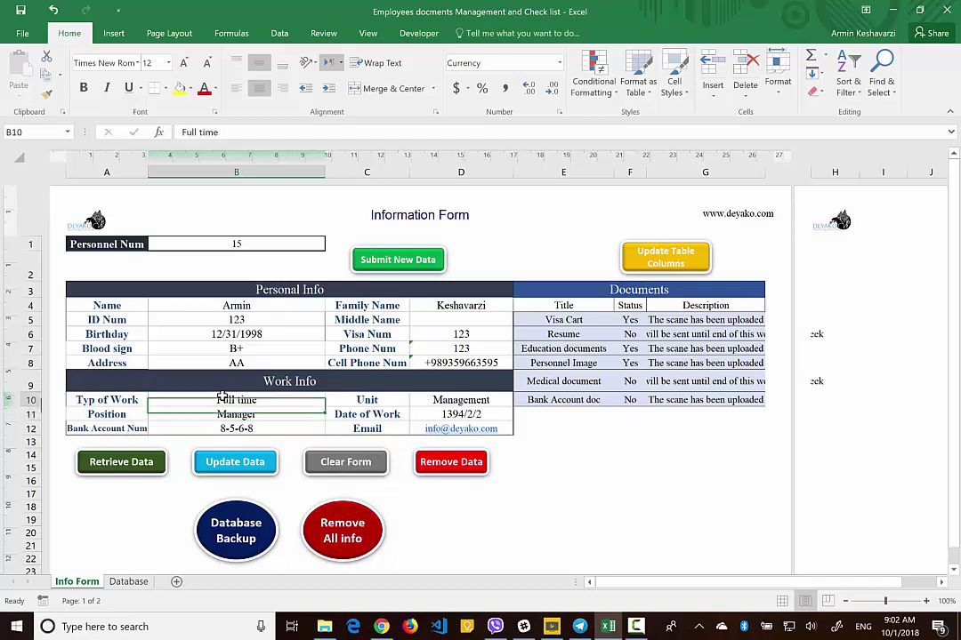
{"action": "left_click", "coordinate": [276, 419]}
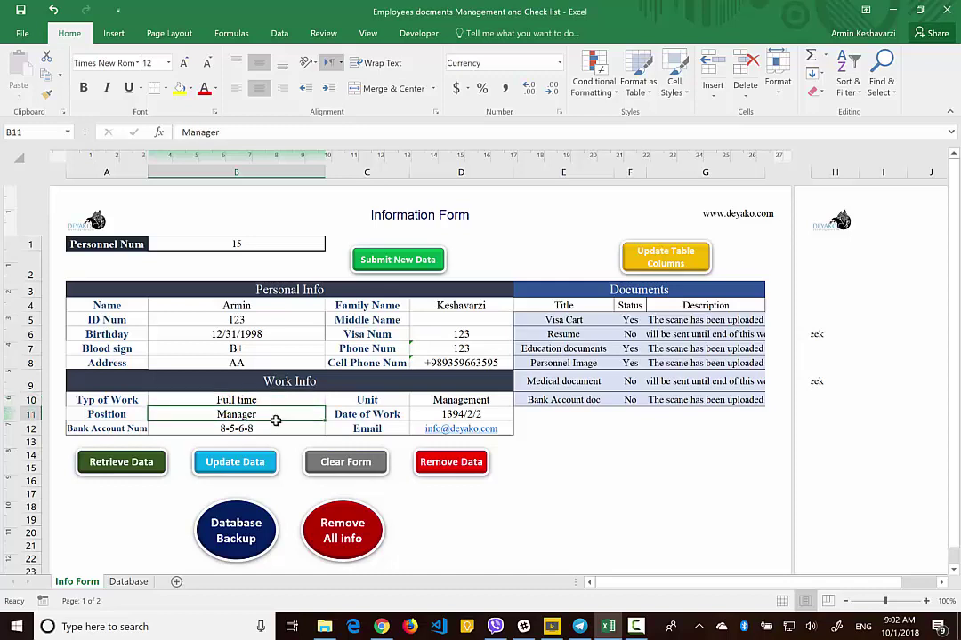
{"action": "left_click", "coordinate": [336, 411]}
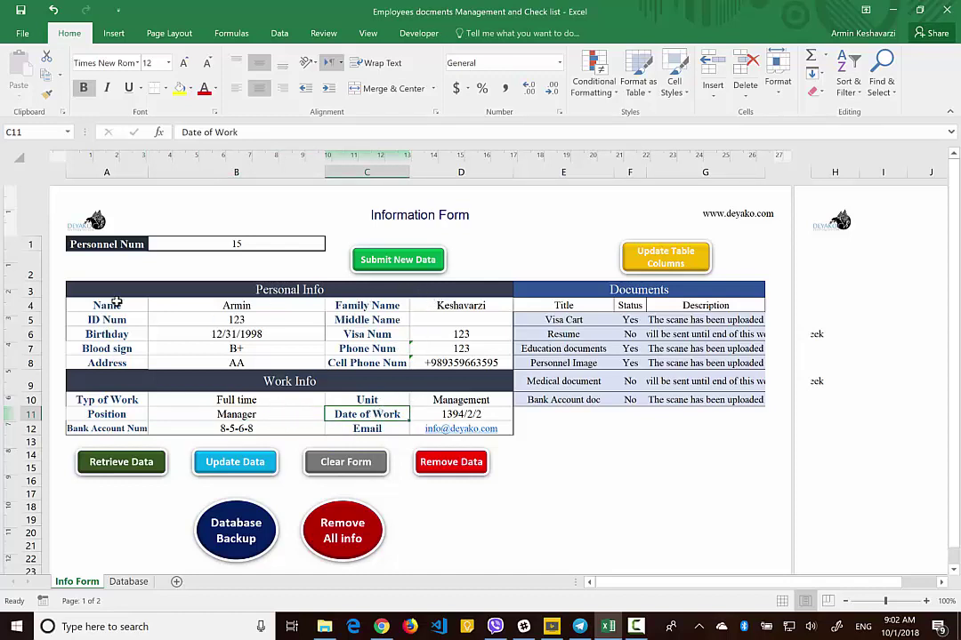
Change the Middle Name label in the Personal Info section to "Father".
{"action": "left_click", "coordinate": [362, 319]}
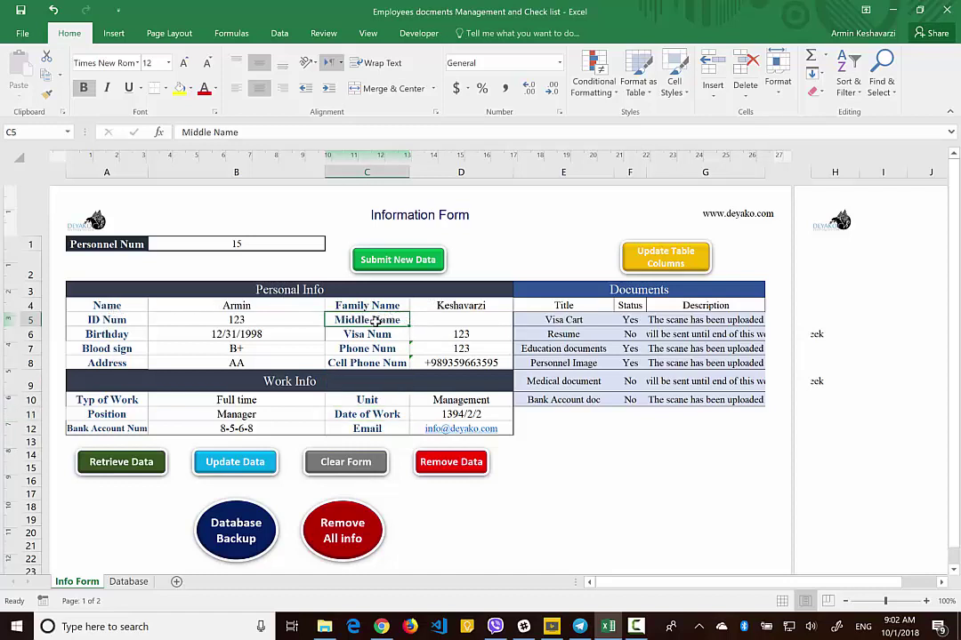
{"action": "type", "text": "Fat"}
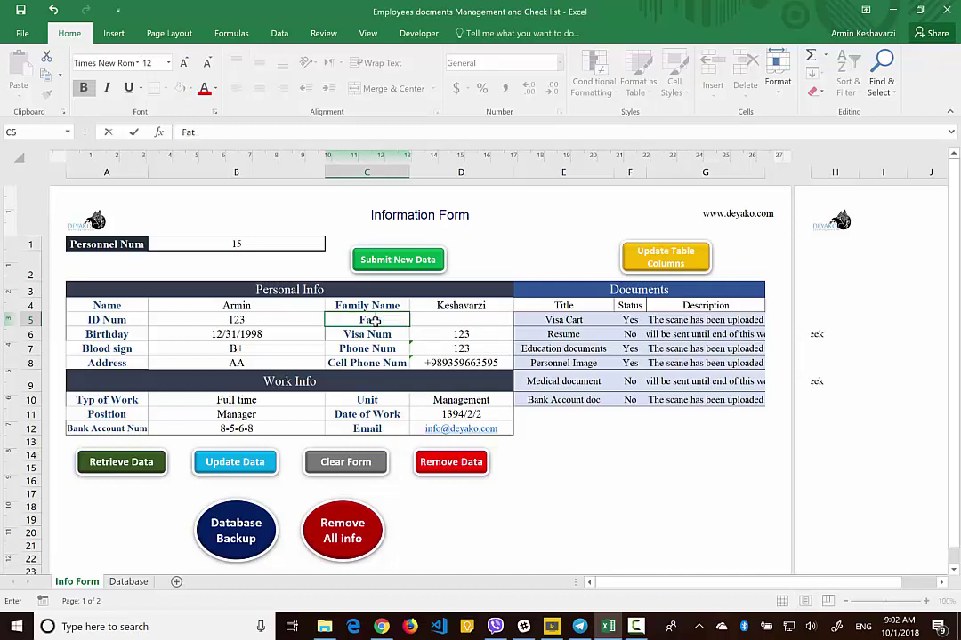
{"action": "type", "text": "her"}
{"action": "key", "text": "Tab"}
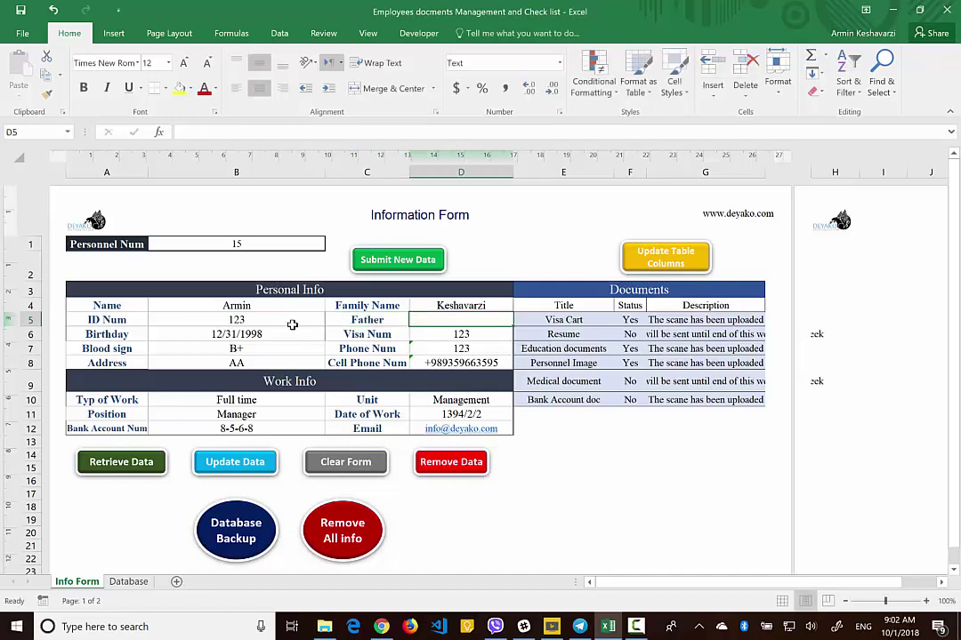
Replace the "Father" label in cell C5 with "Midle Name".
{"action": "left_click", "coordinate": [339, 319]}
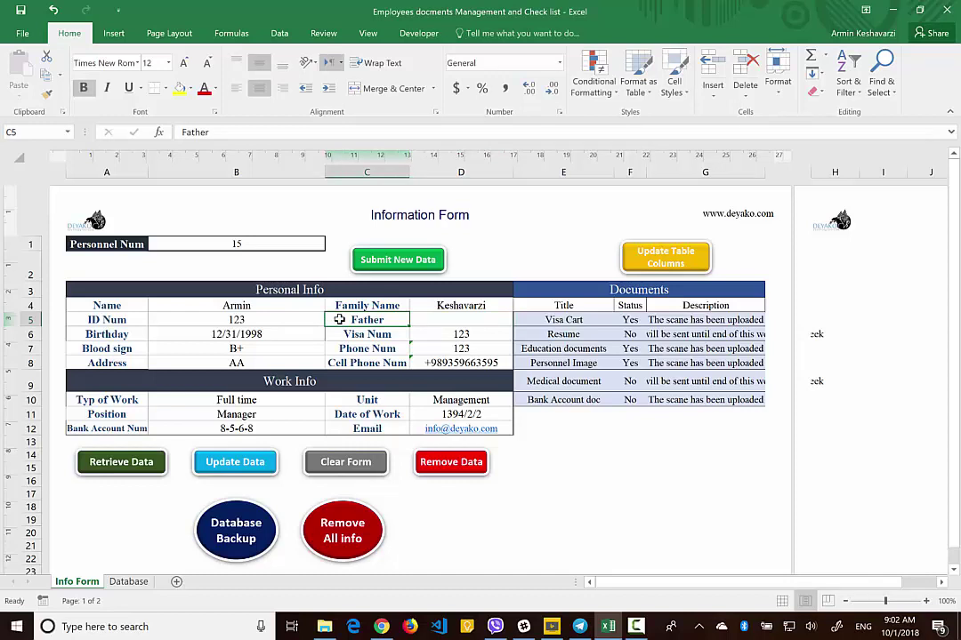
{"action": "type", "text": "Midle"}
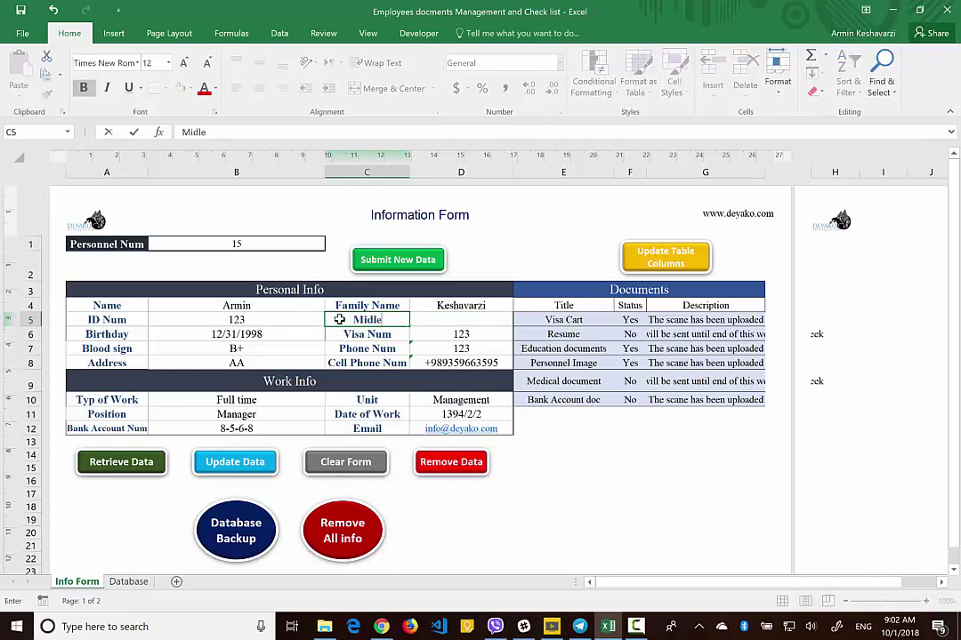
{"action": "type", "text": " Name"}
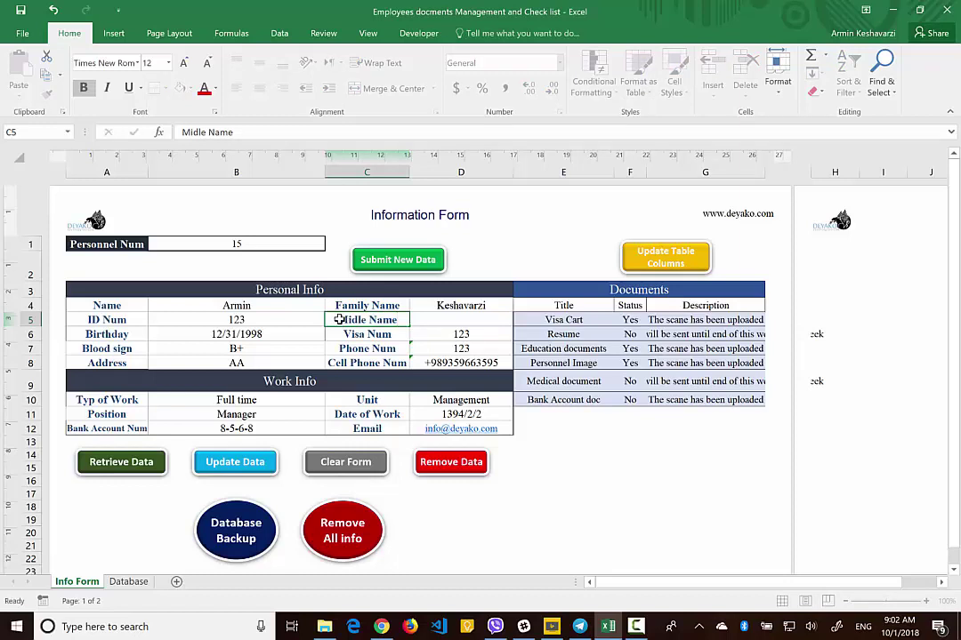
{"action": "key", "text": "Return"}
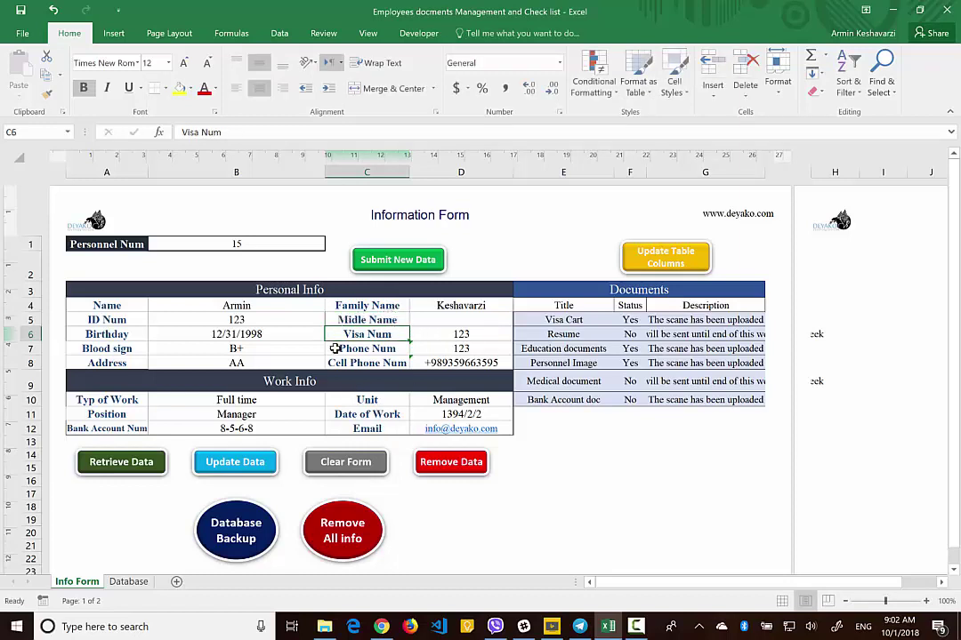
Clear the label in cell C5 below Family Name to drop that field from the form.
{"action": "left_click", "coordinate": [371, 429]}
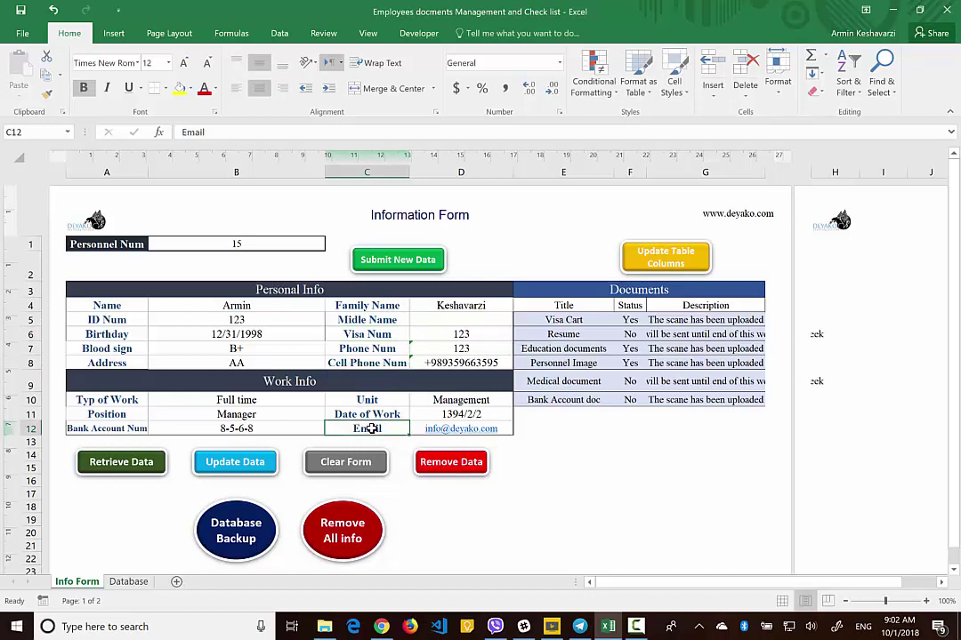
{"action": "left_click", "coordinate": [369, 322]}
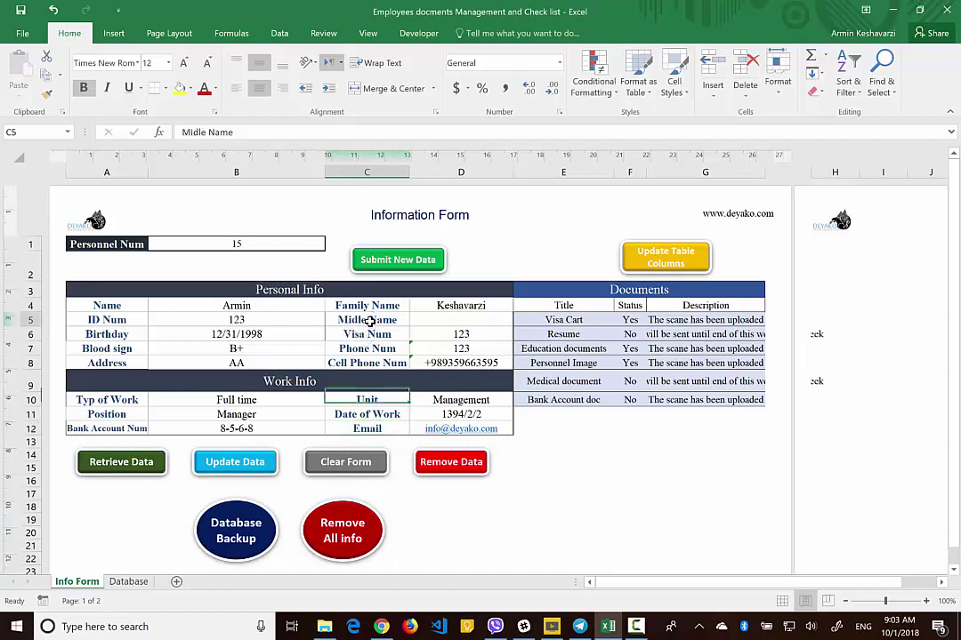
{"action": "key", "text": "Delete"}
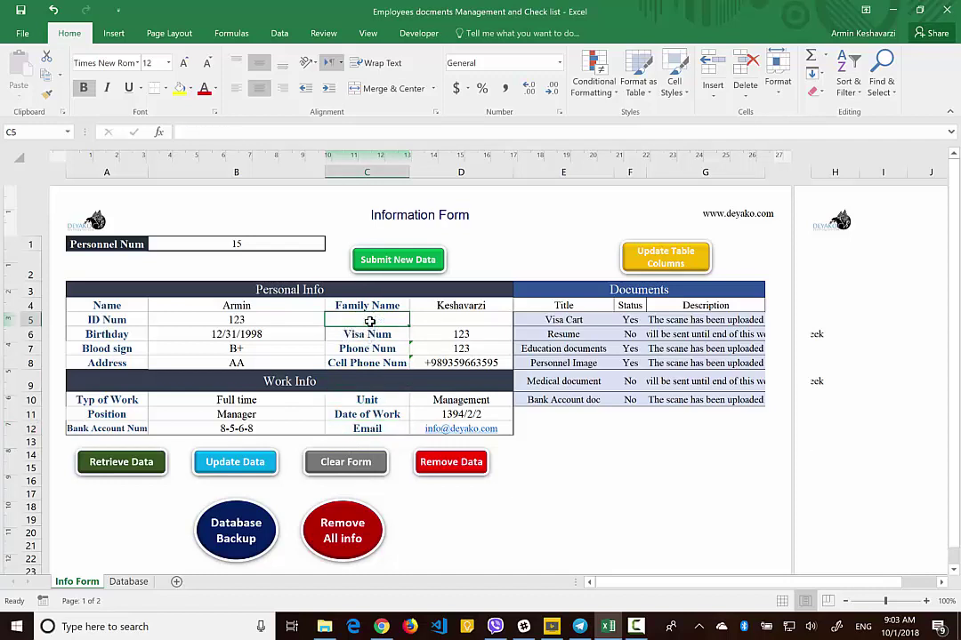
Check the Database sheet's column headers, and select the whole Documents table on the Info Form sheet.
{"action": "left_click", "coordinate": [128, 583]}
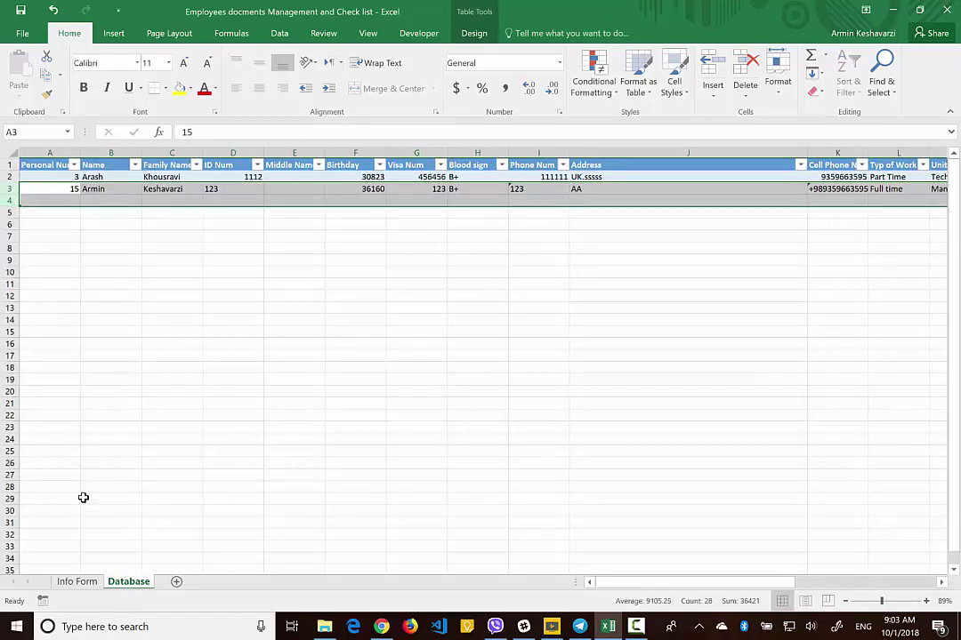
{"action": "left_click", "coordinate": [76, 582]}
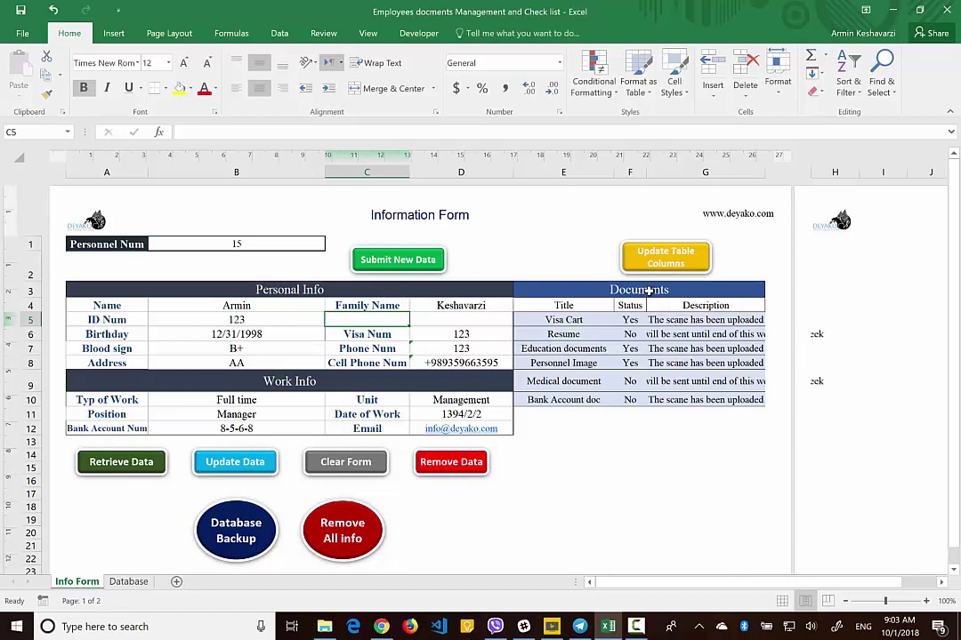
{"action": "left_click_drag", "start_coordinate": [648, 292], "coordinate": [643, 401]}
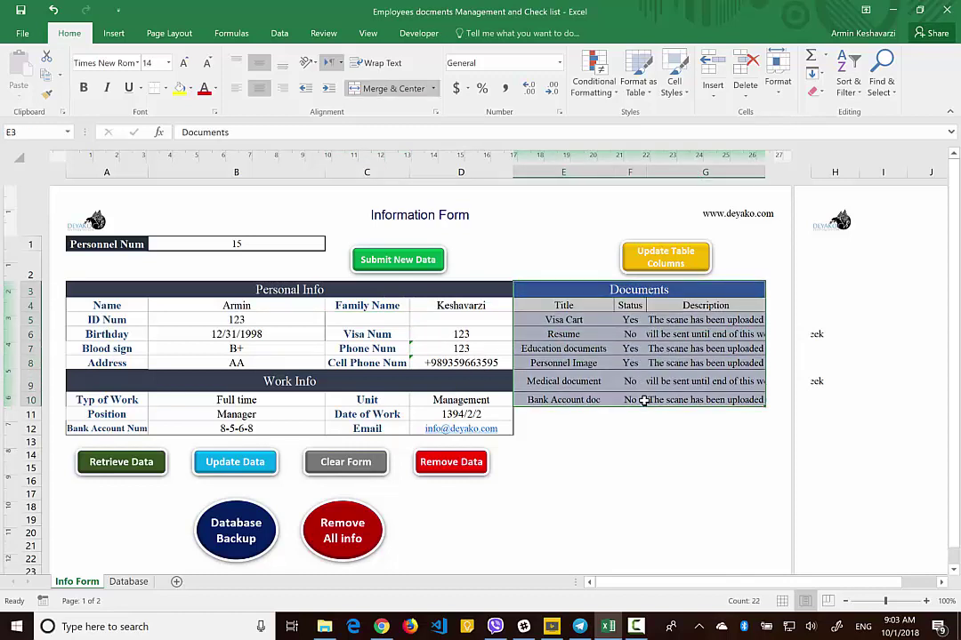
Clear the "Bank Account doc" row of the Documents table, including its title, status and description.
{"action": "left_click", "coordinate": [566, 308]}
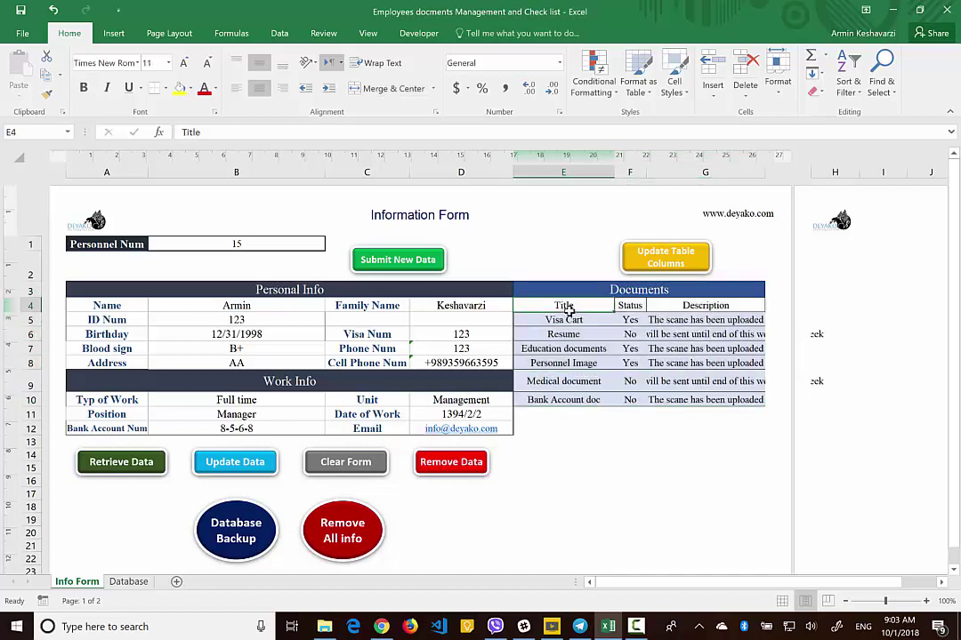
{"action": "left_click", "coordinate": [547, 400]}
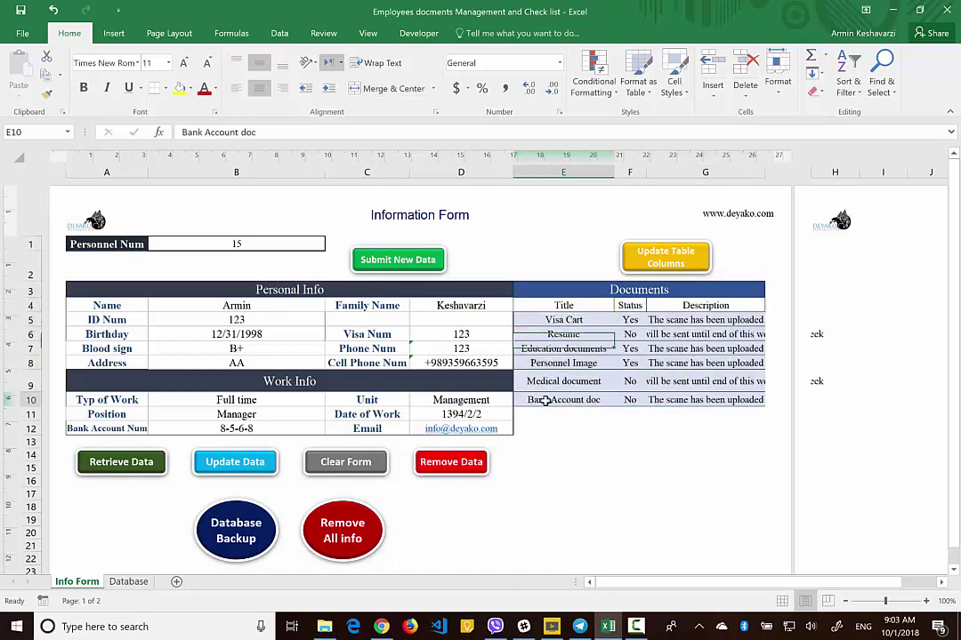
{"action": "key", "text": "Delete"}
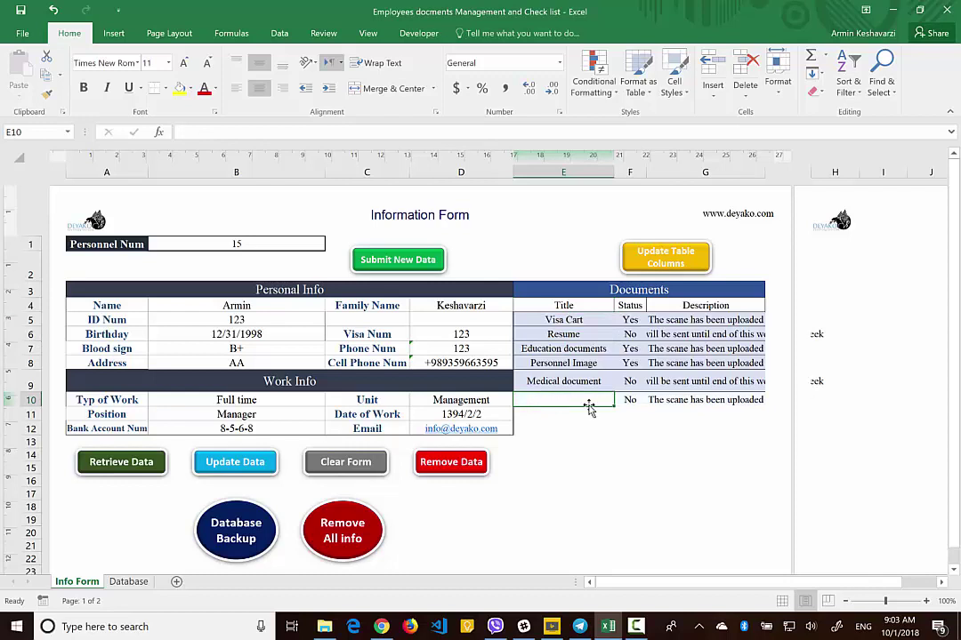
{"action": "left_click_drag", "start_coordinate": [679, 400], "coordinate": [620, 407]}
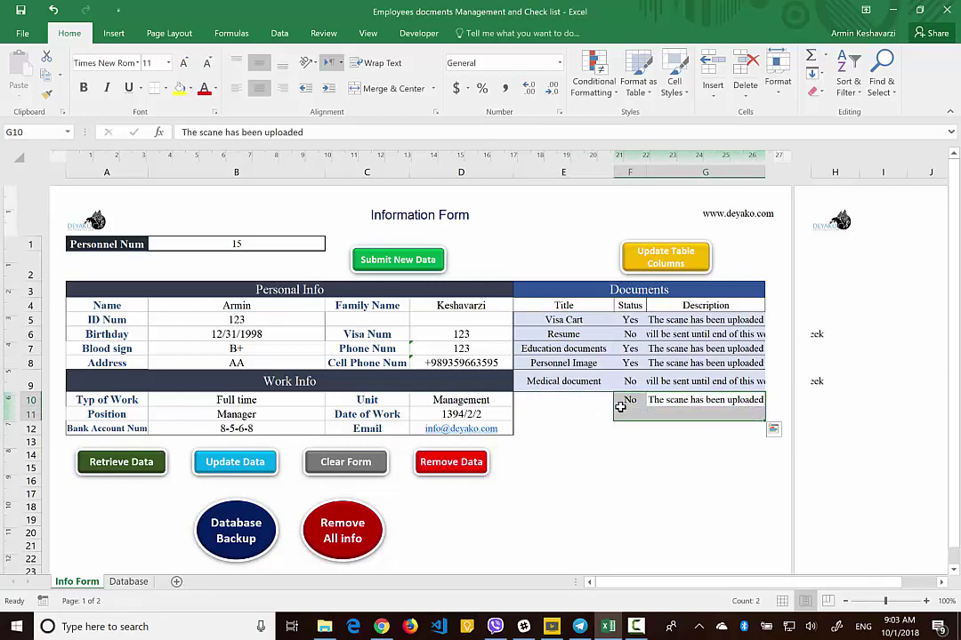
{"action": "key", "text": "Delete"}
{"action": "left_click", "coordinate": [549, 401]}
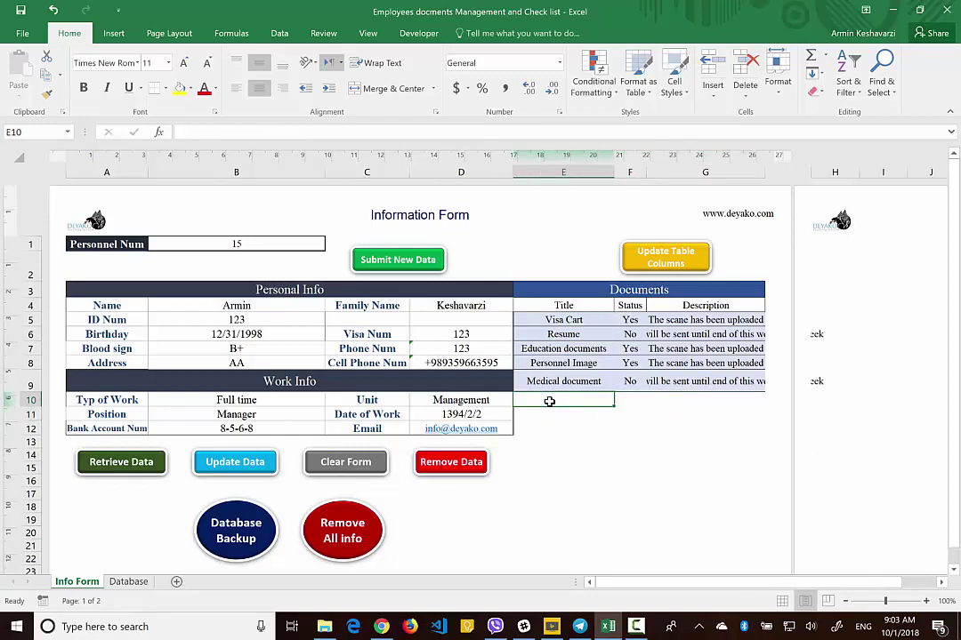
Rename the "Medical document" title in the Documents table as "Copy Medical document".
{"action": "left_click", "coordinate": [554, 378]}
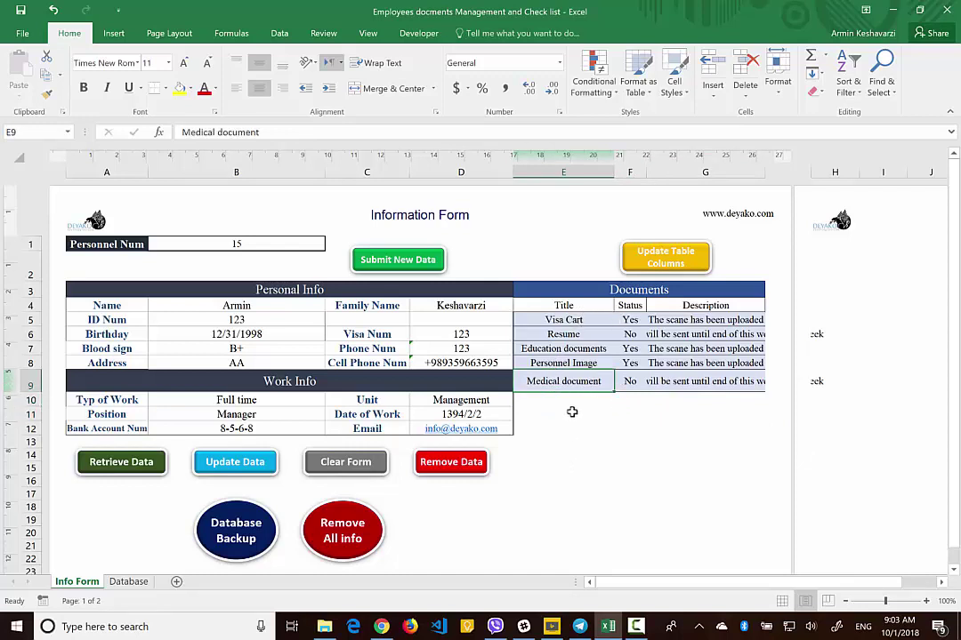
{"action": "double_click", "coordinate": [523, 381]}
{"action": "type", "text": "Copy"}
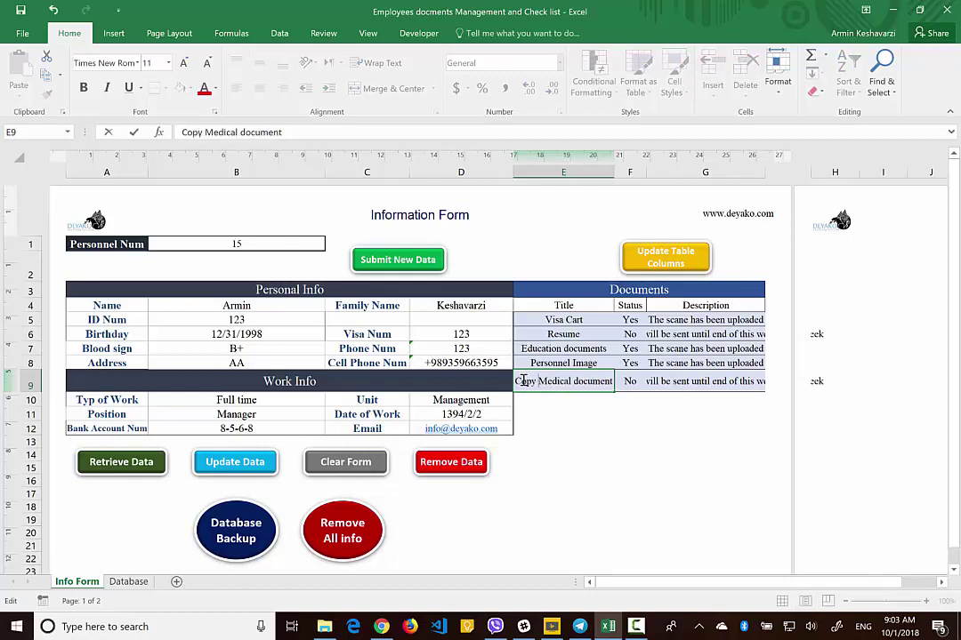
{"action": "key", "text": "Return"}
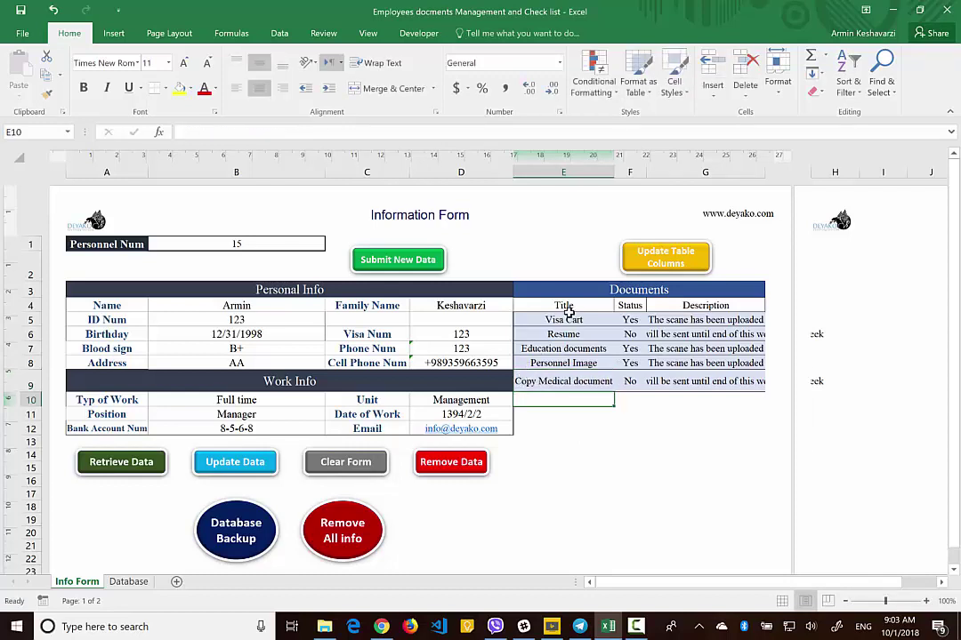
Rename the first document title as "Copy Visa Cart" and replace the "Resume" title below it with "C.V".
{"action": "left_click", "coordinate": [538, 319]}
{"action": "double_click", "coordinate": [534, 319]}
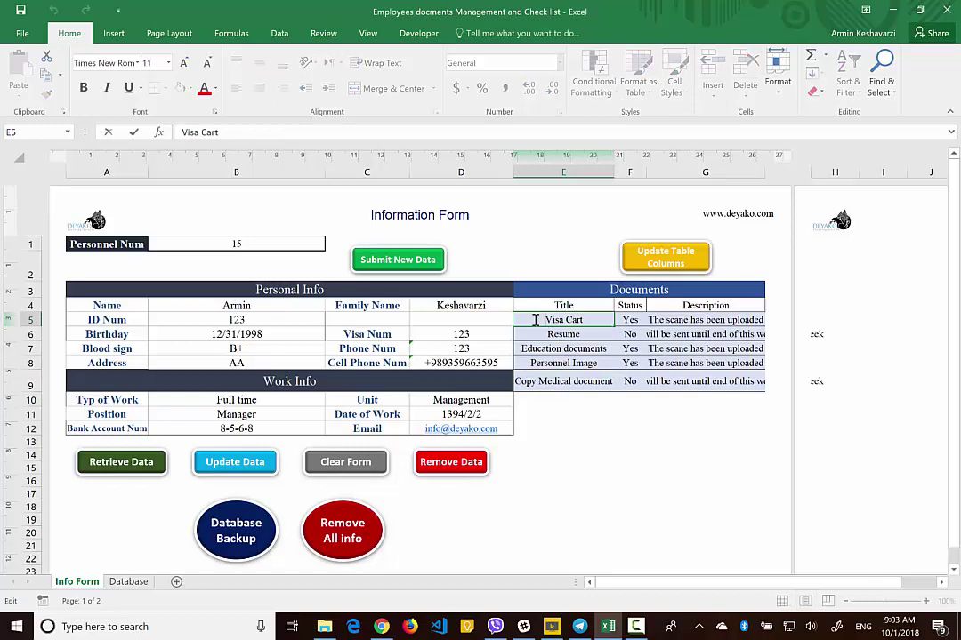
{"action": "type", "text": "Copy"}
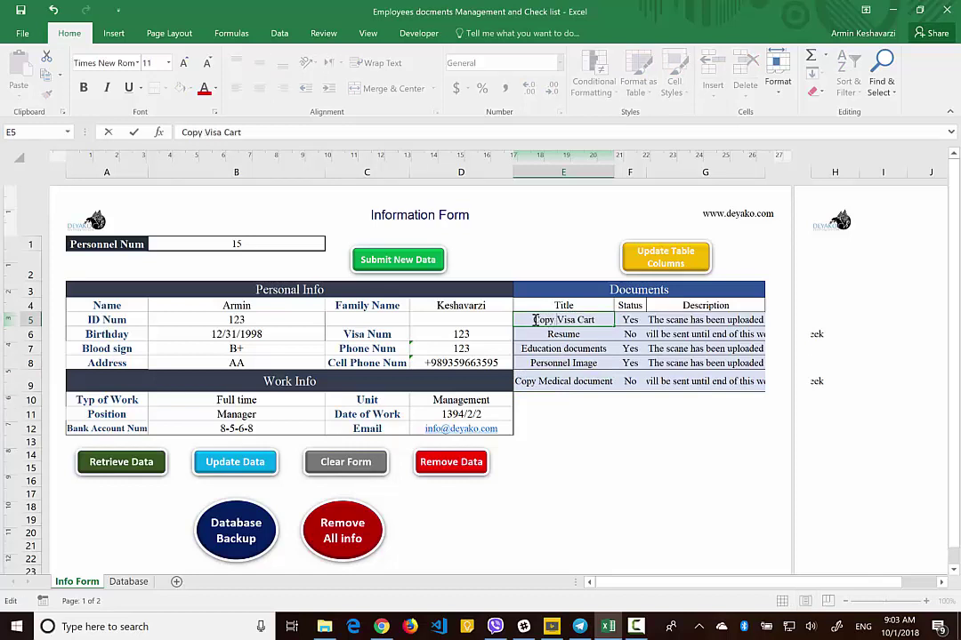
{"action": "key", "text": "Return"}
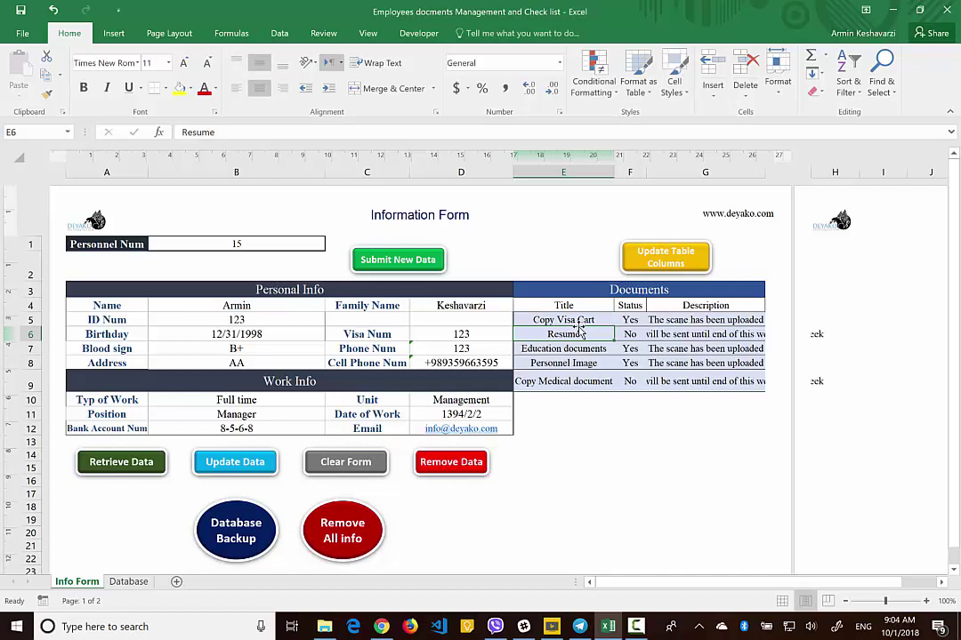
{"action": "type", "text": "C.V"}
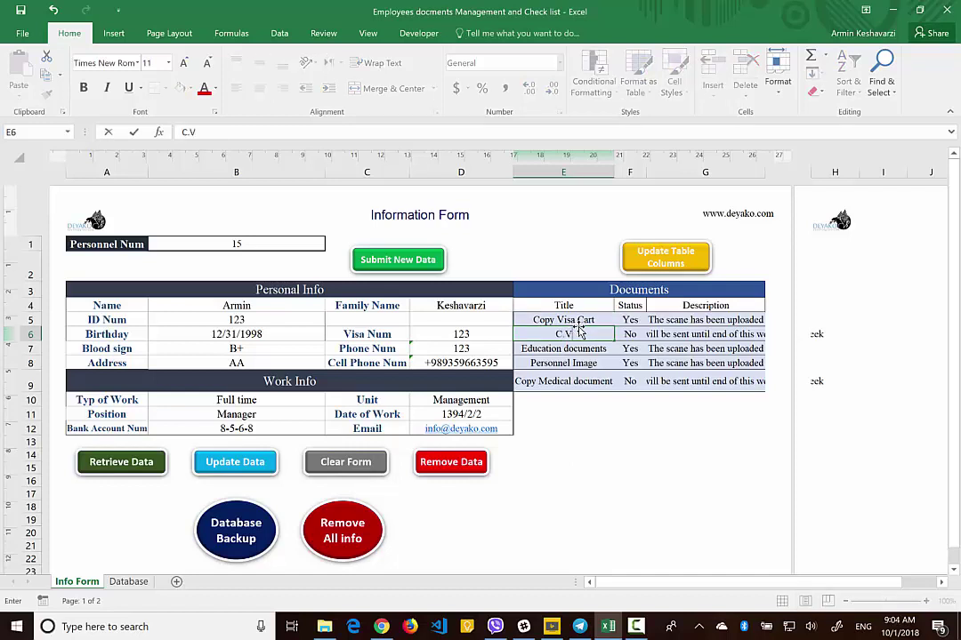
{"action": "key", "text": "Return"}
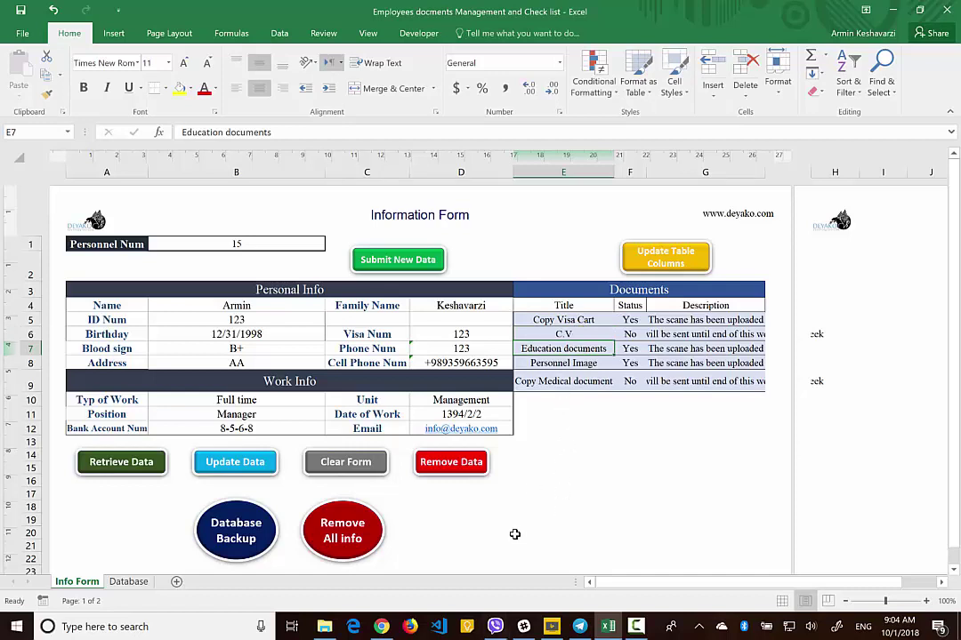
Add three document titles, "A1", "A2" and "A3", in cells E10 to E12 below "Copy Medical document".
{"action": "left_click", "coordinate": [549, 412]}
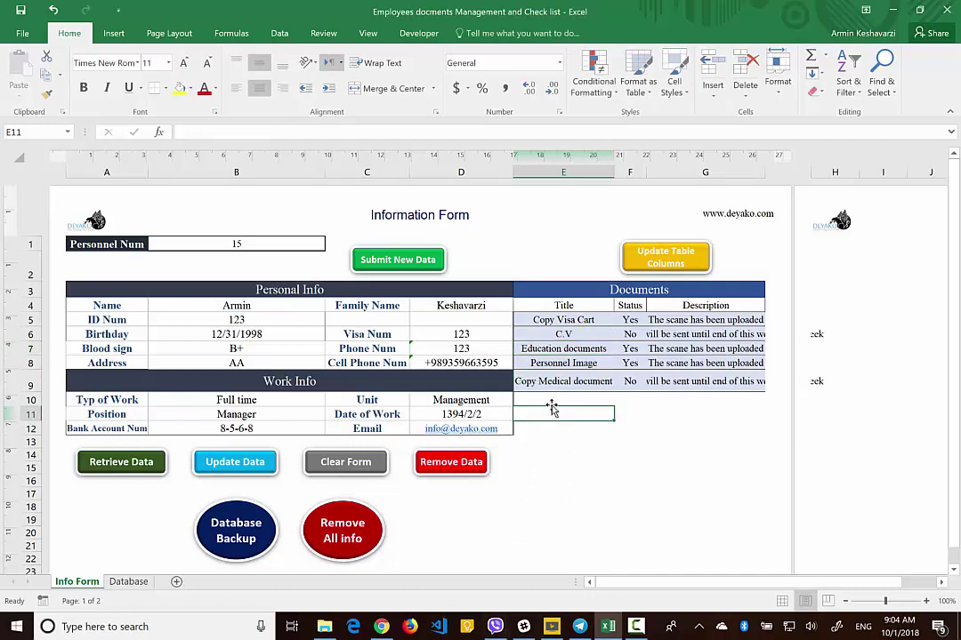
{"action": "left_click", "coordinate": [554, 401]}
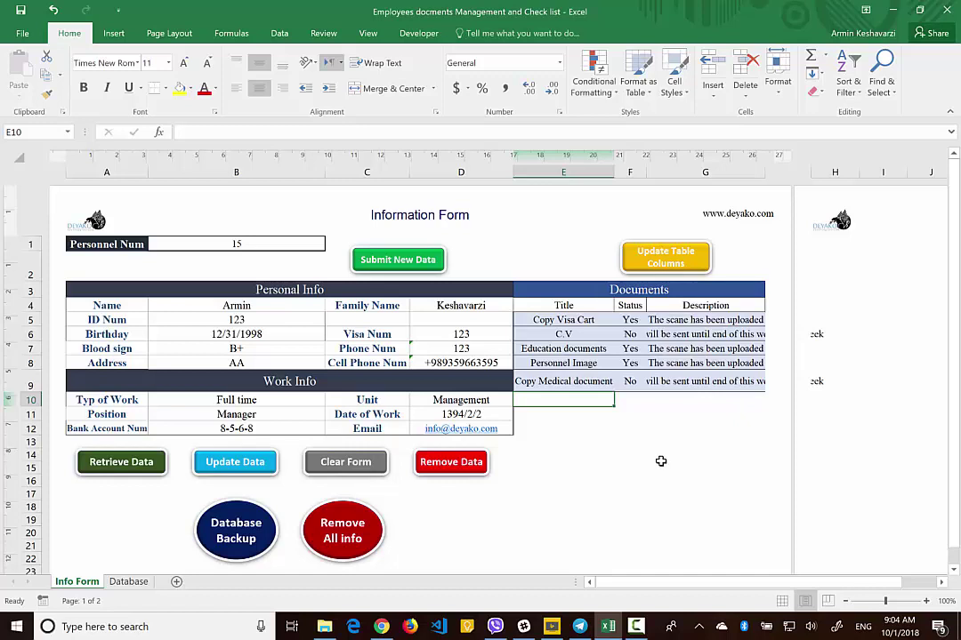
{"action": "type", "text": "A1"}
{"action": "key", "text": "Return"}
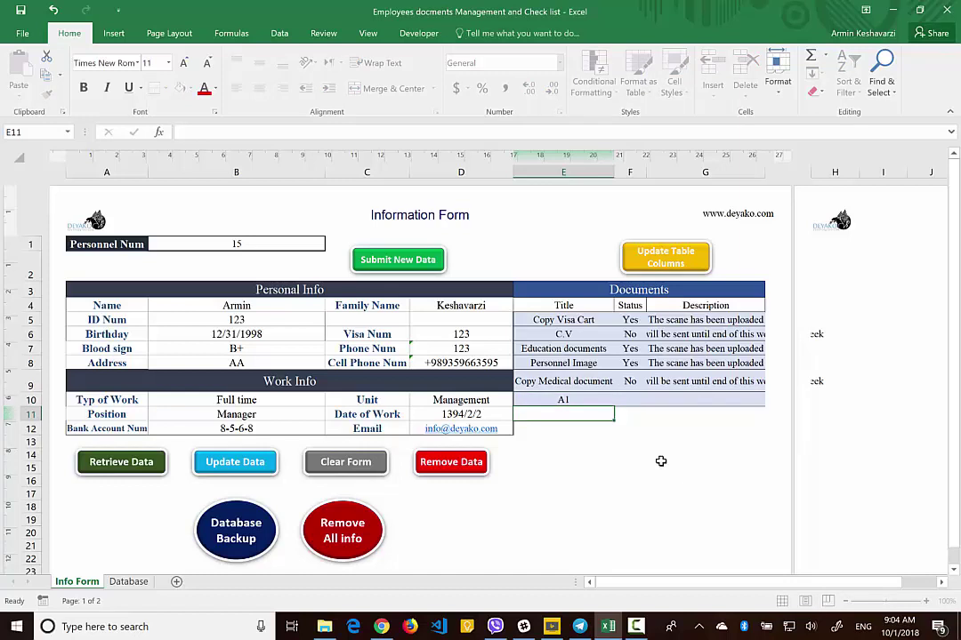
{"action": "type", "text": "A2"}
{"action": "key", "text": "Return"}
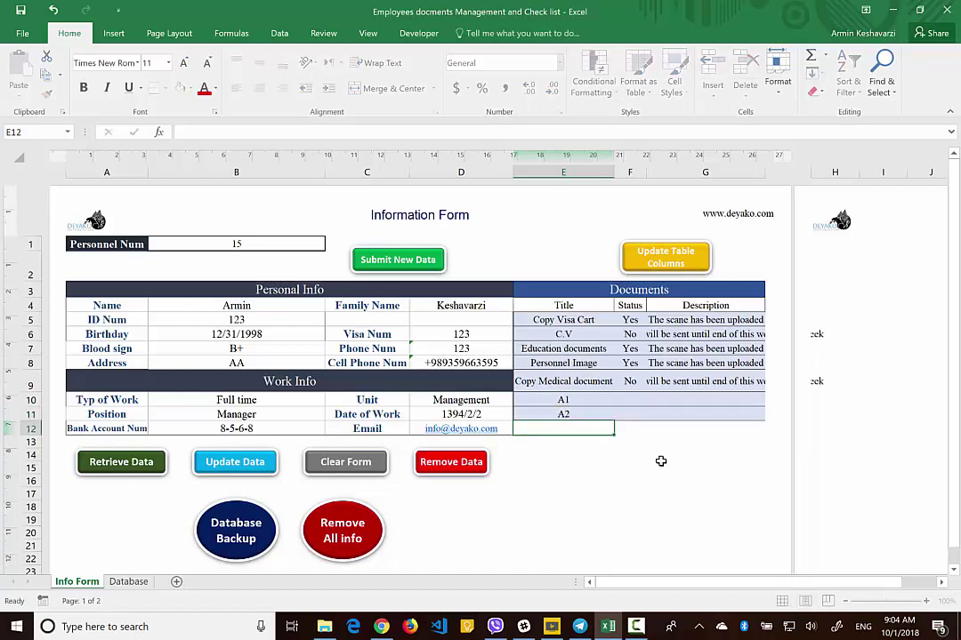
{"action": "type", "text": "A3"}
{"action": "key", "text": "Return"}
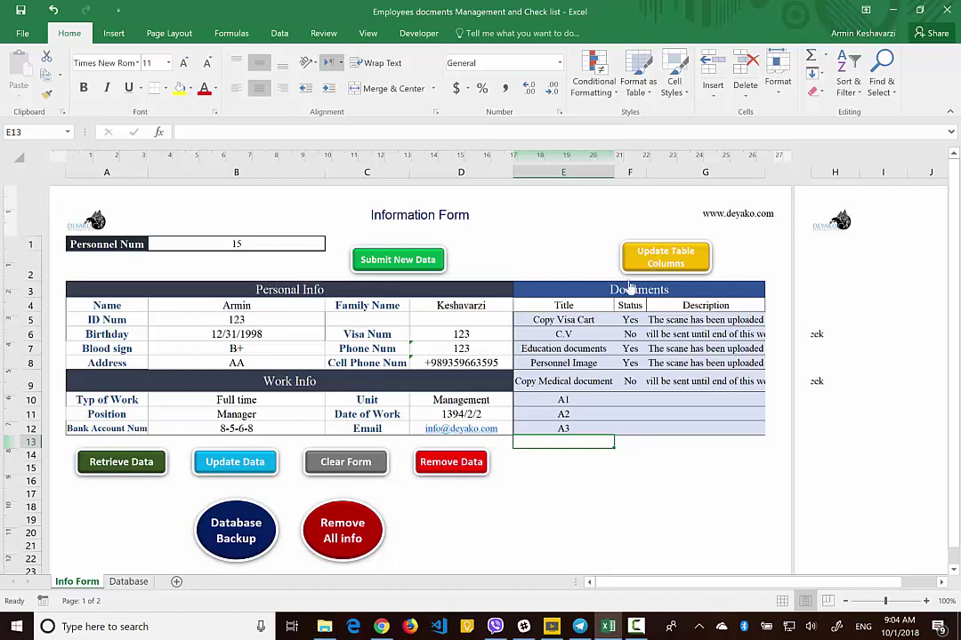
Remove all employee records with the form's Remove All info command, checking the Database sheet before and after.
{"action": "left_click", "coordinate": [128, 587]}
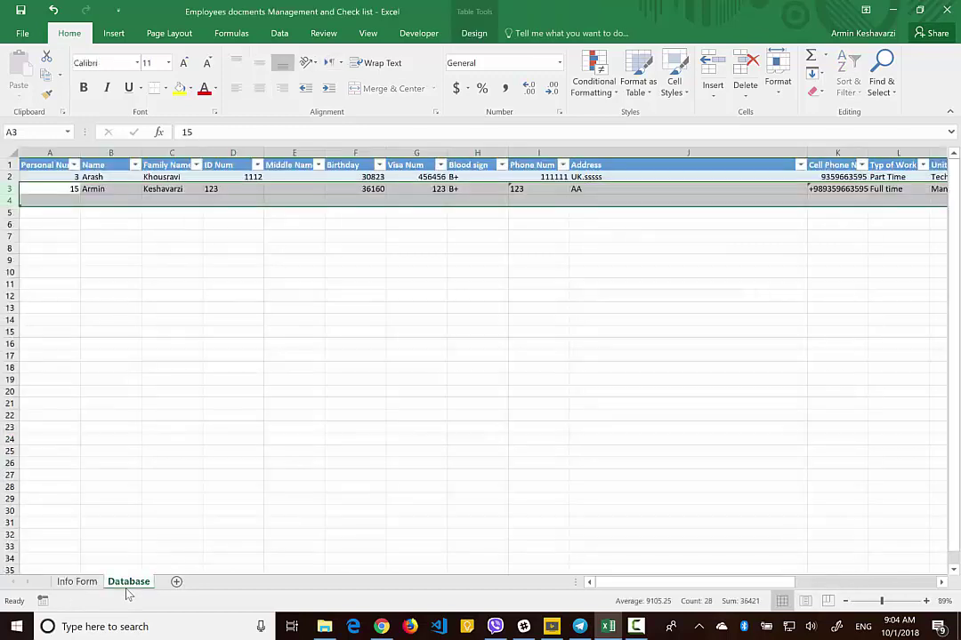
{"action": "left_click", "coordinate": [77, 582]}
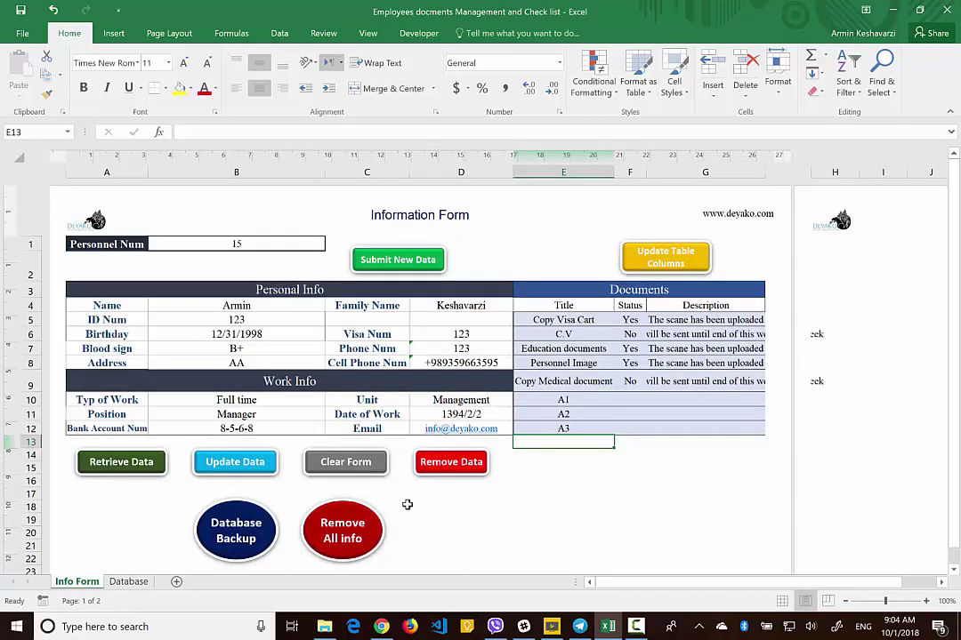
{"action": "left_click", "coordinate": [369, 523]}
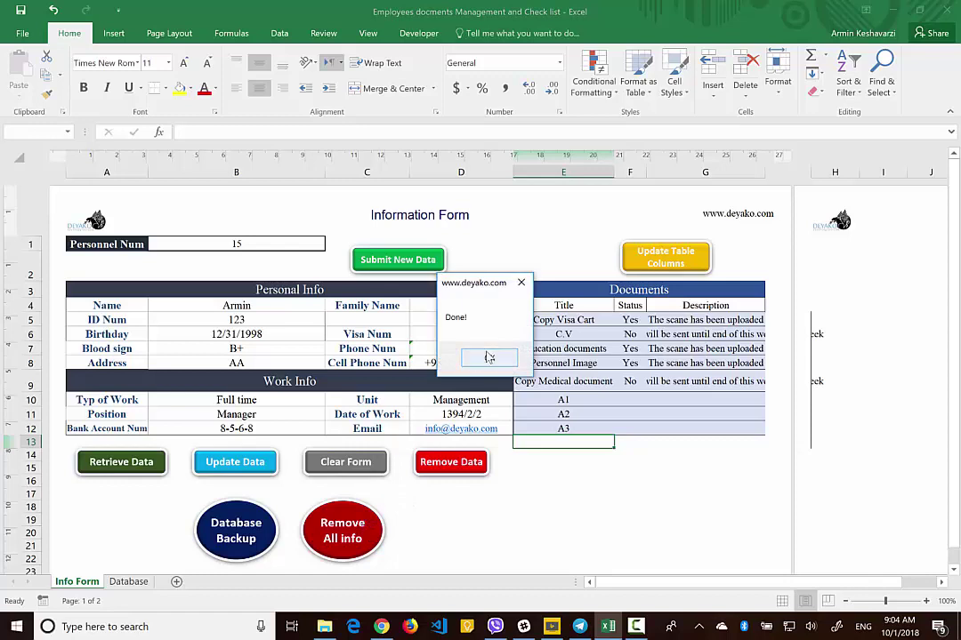
{"action": "left_click", "coordinate": [488, 356]}
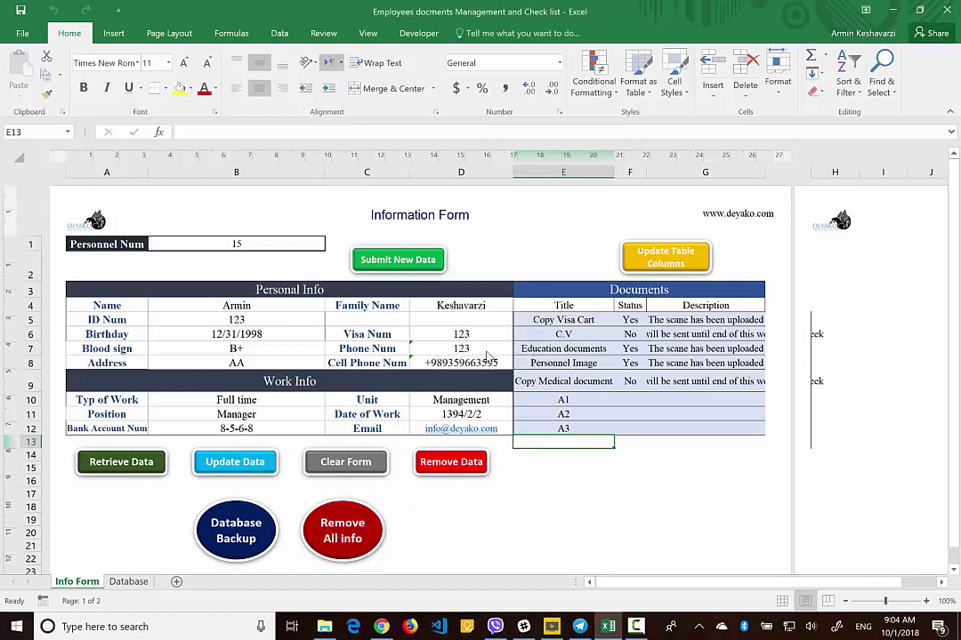
{"action": "left_click", "coordinate": [130, 582]}
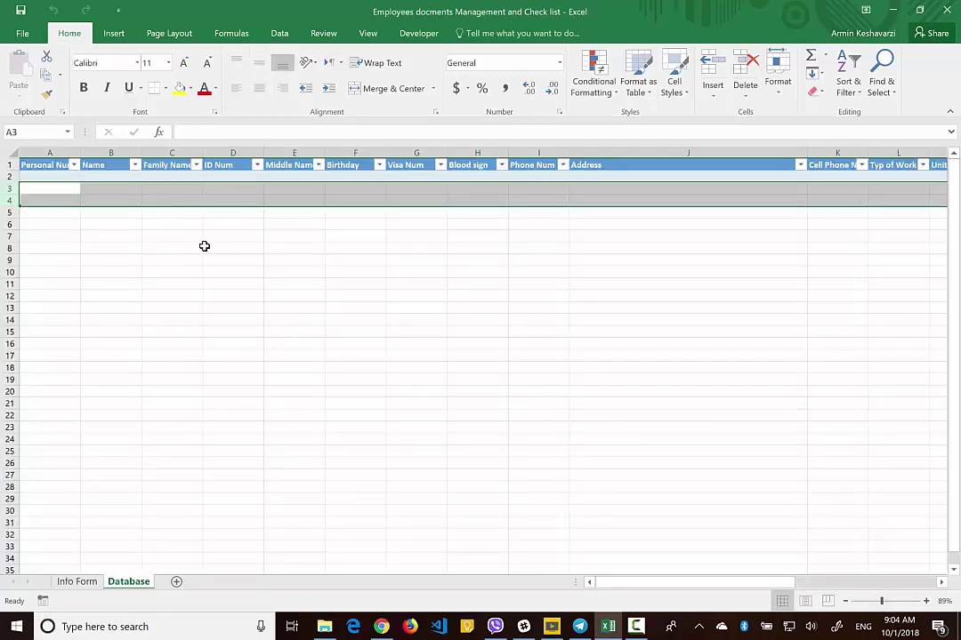
{"action": "left_click", "coordinate": [71, 579]}
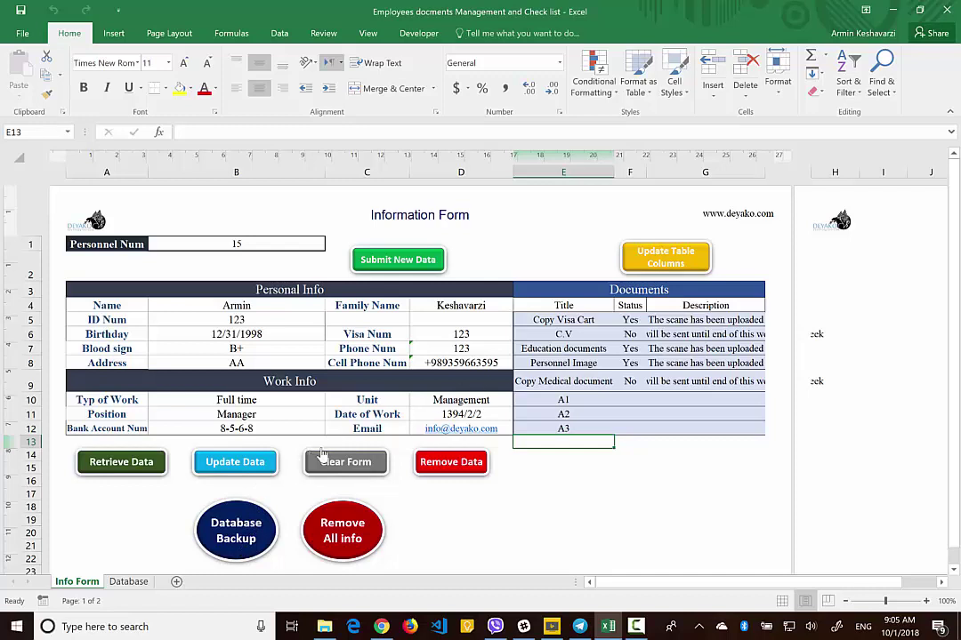
Update the database table's columns from the Info Form sheet to match the edited field labels and document titles.
{"action": "left_click", "coordinate": [651, 305]}
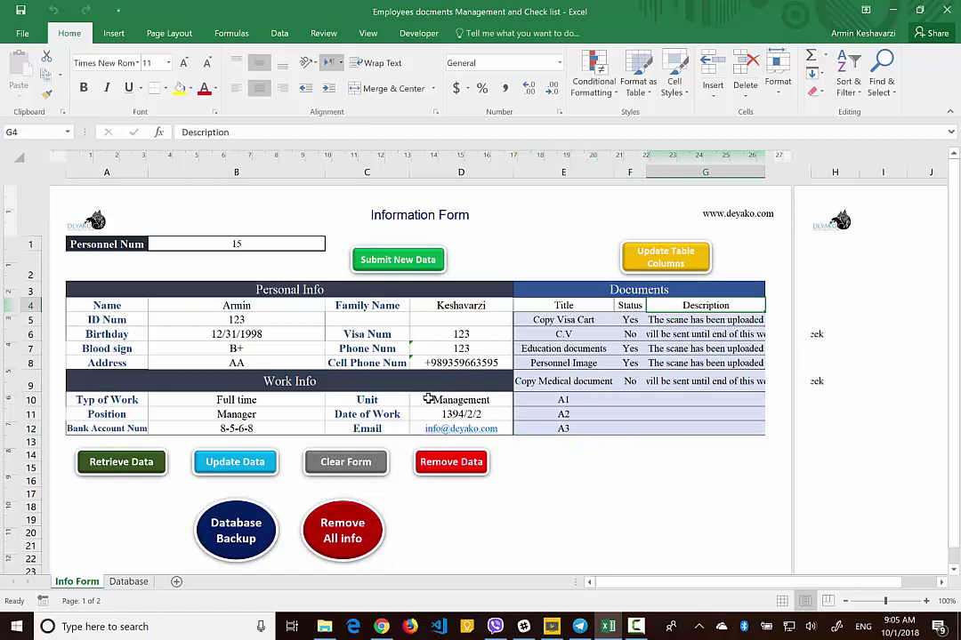
{"action": "left_click", "coordinate": [129, 582]}
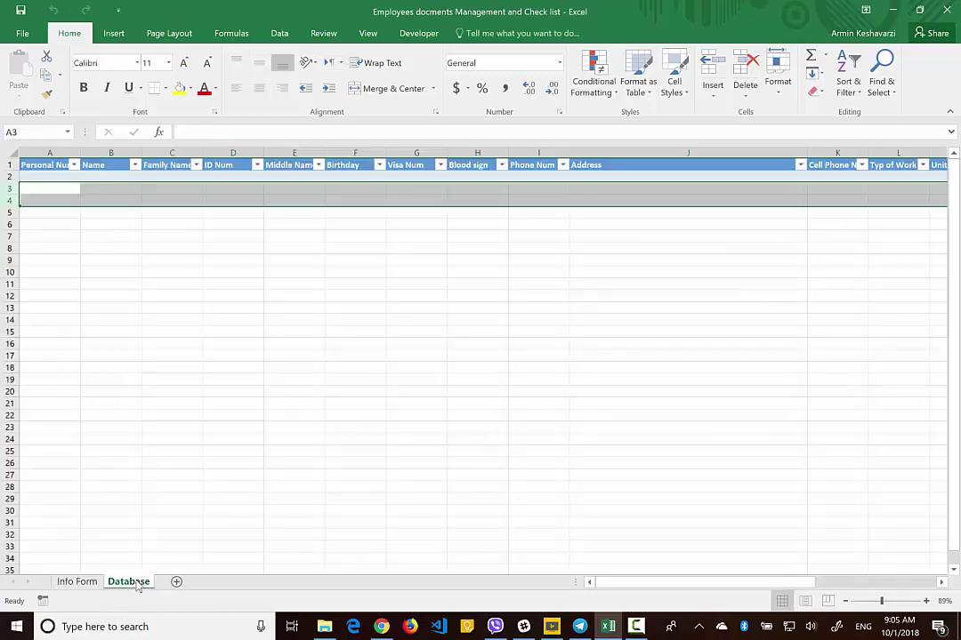
{"action": "left_click", "coordinate": [74, 583]}
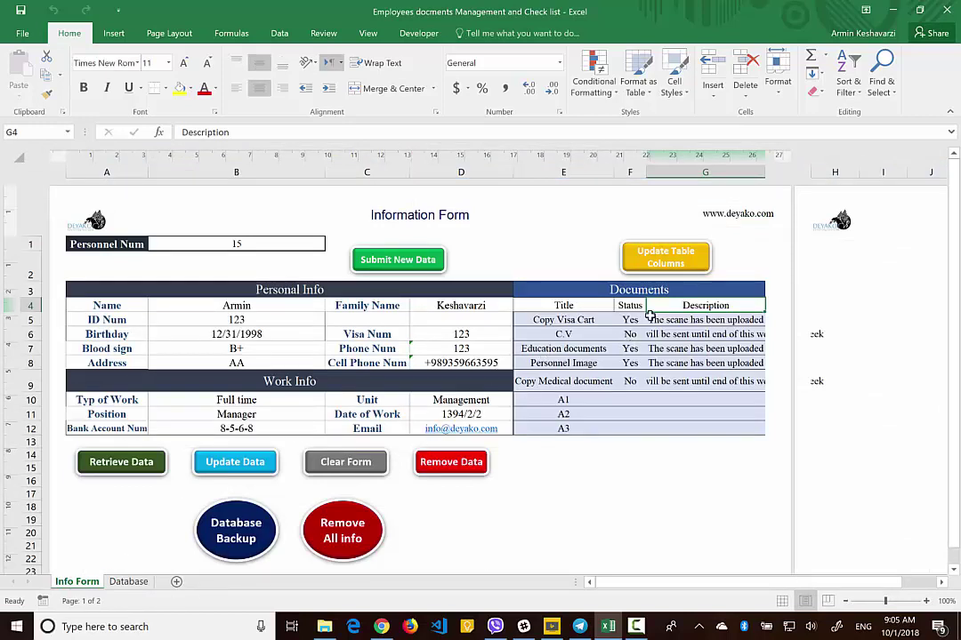
{"action": "left_click", "coordinate": [687, 265]}
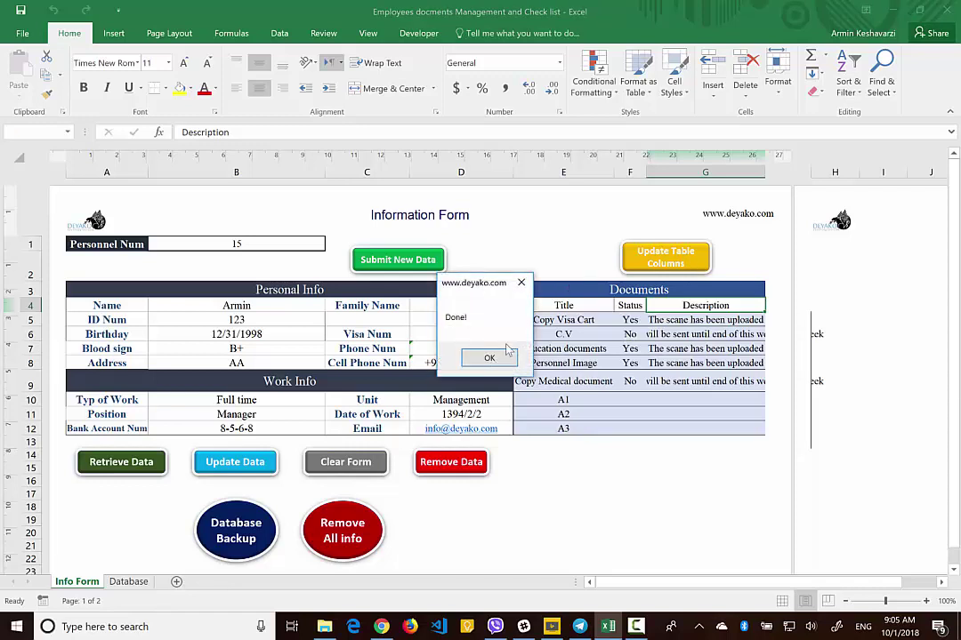
{"action": "left_click", "coordinate": [490, 359]}
Examine the Database sheet's headers, covering the document and note columns up to AG and the header in E1, and return to the Info Form sheet.
{"action": "left_click", "coordinate": [129, 582]}
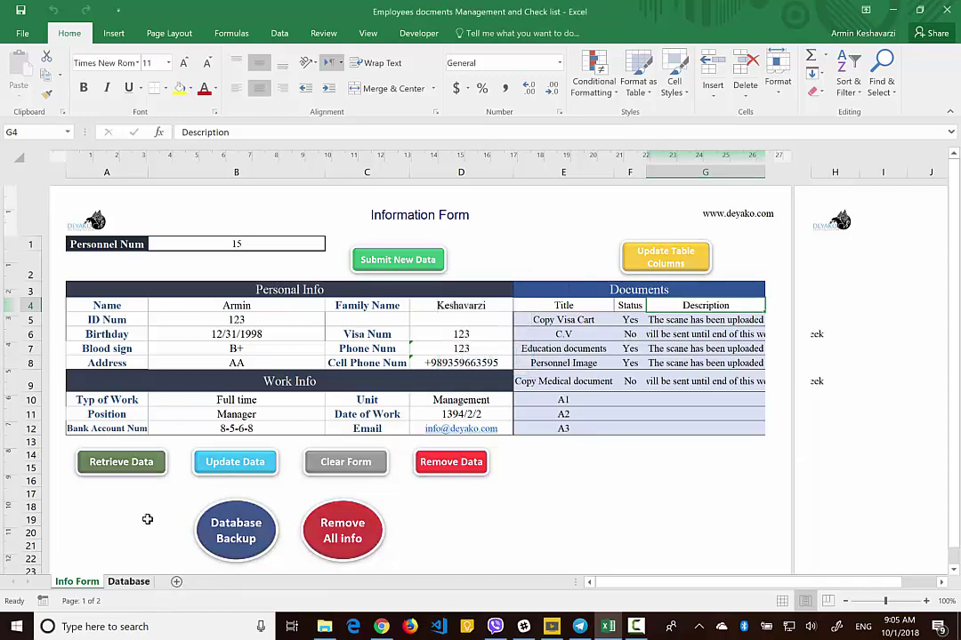
{"action": "scroll", "coordinate": [175, 192], "scroll_direction": "right", "scroll_amount": 10}
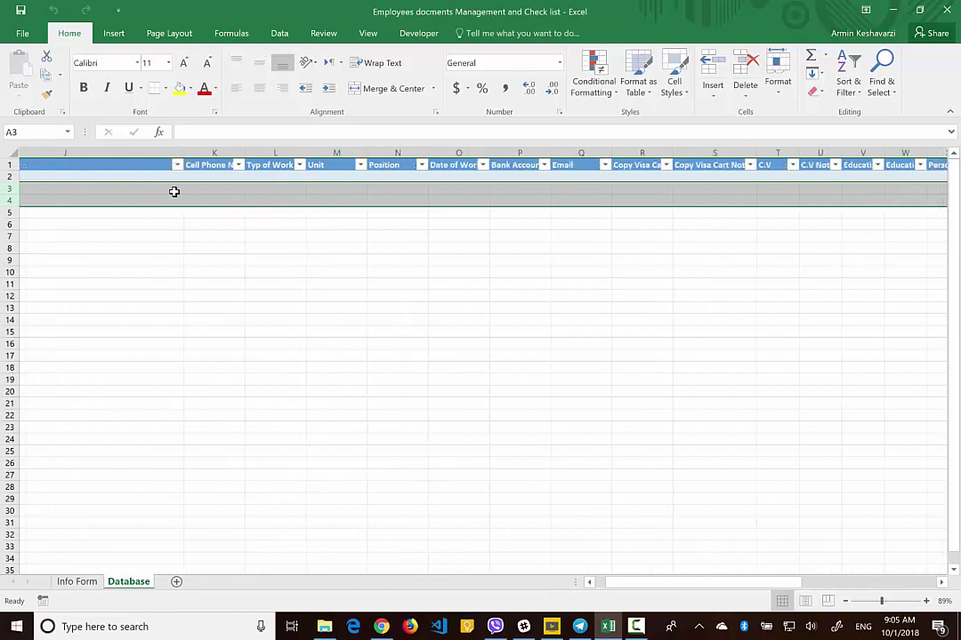
{"action": "scroll", "coordinate": [174, 192], "scroll_direction": "right", "scroll_amount": 3}
{"action": "left_click", "coordinate": [337, 165]}
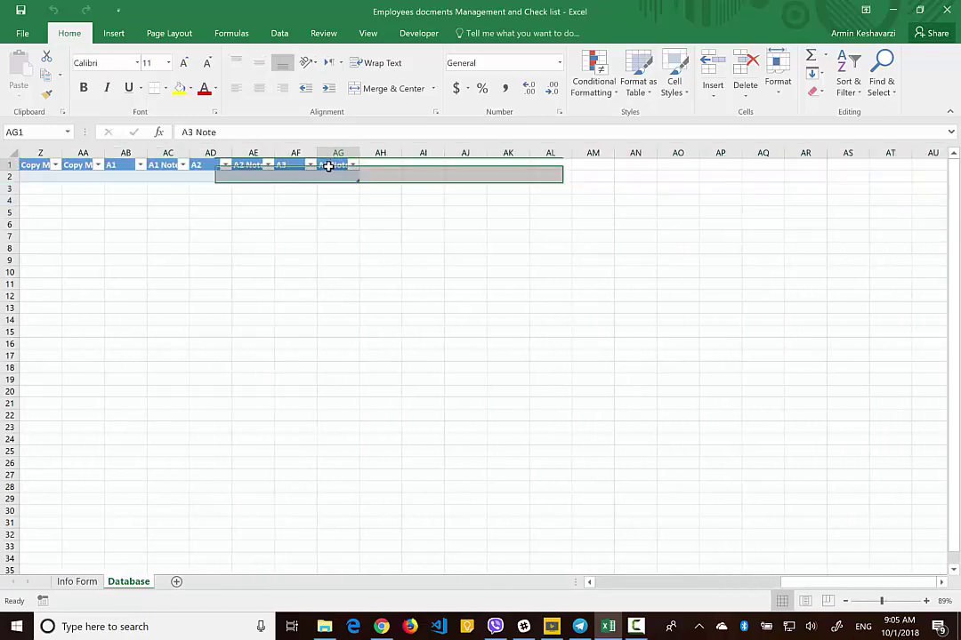
{"action": "left_click", "coordinate": [287, 166]}
{"action": "left_click", "coordinate": [217, 173]}
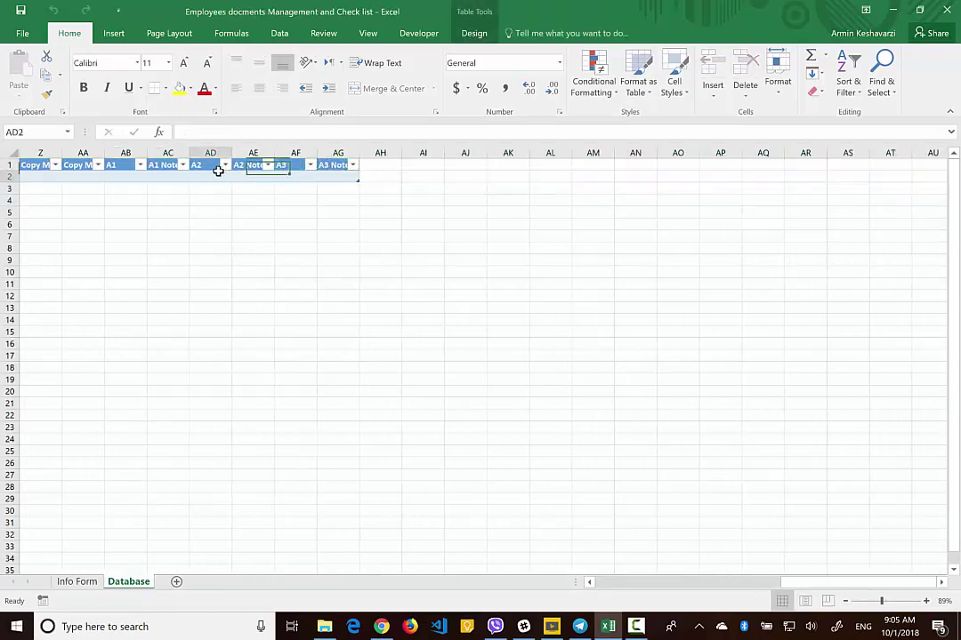
{"action": "scroll", "coordinate": [218, 171], "scroll_direction": "left", "scroll_amount": 12}
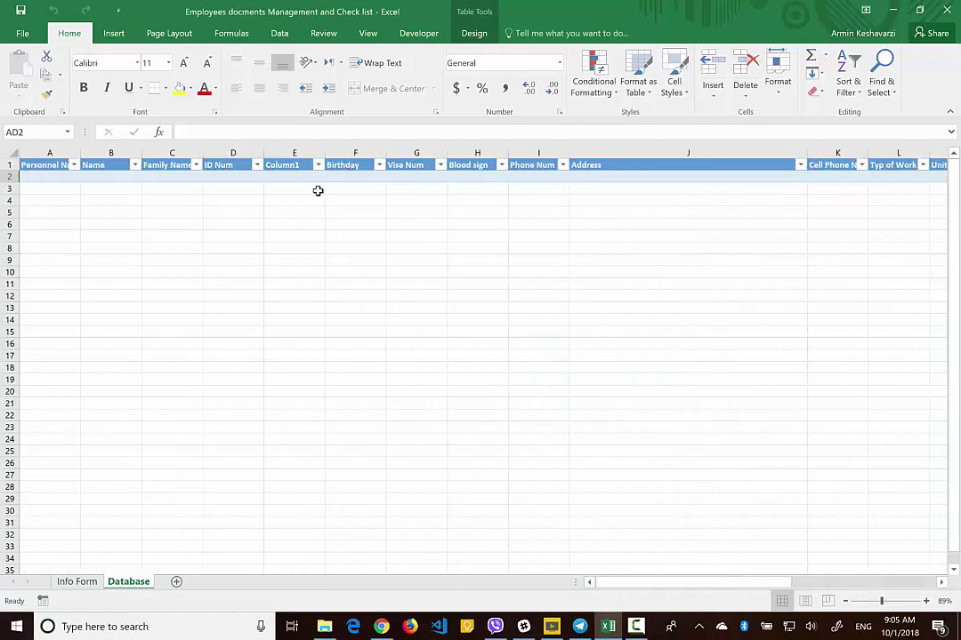
{"action": "left_click", "coordinate": [288, 165]}
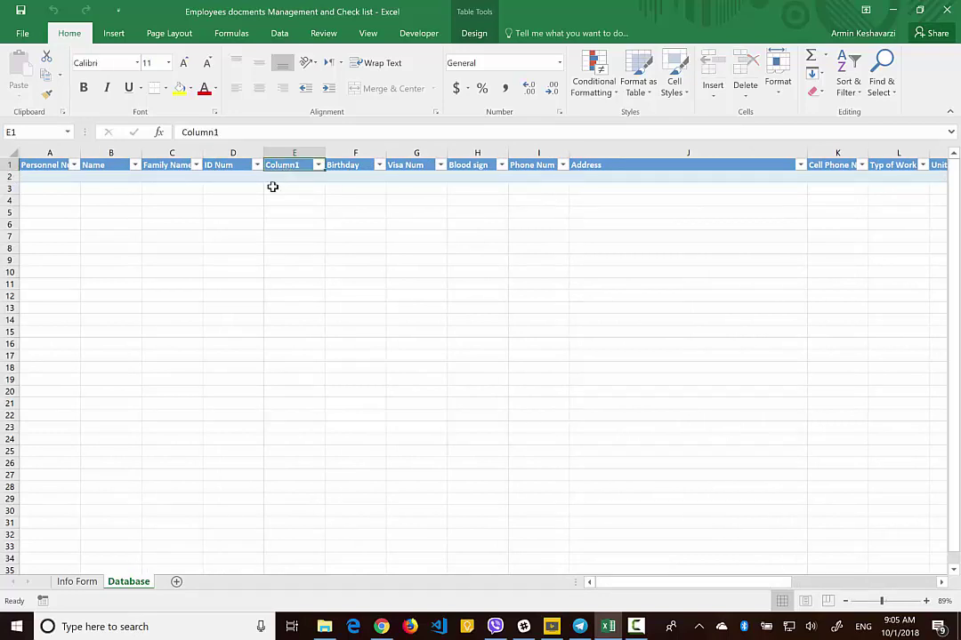
{"action": "left_click", "coordinate": [76, 582]}
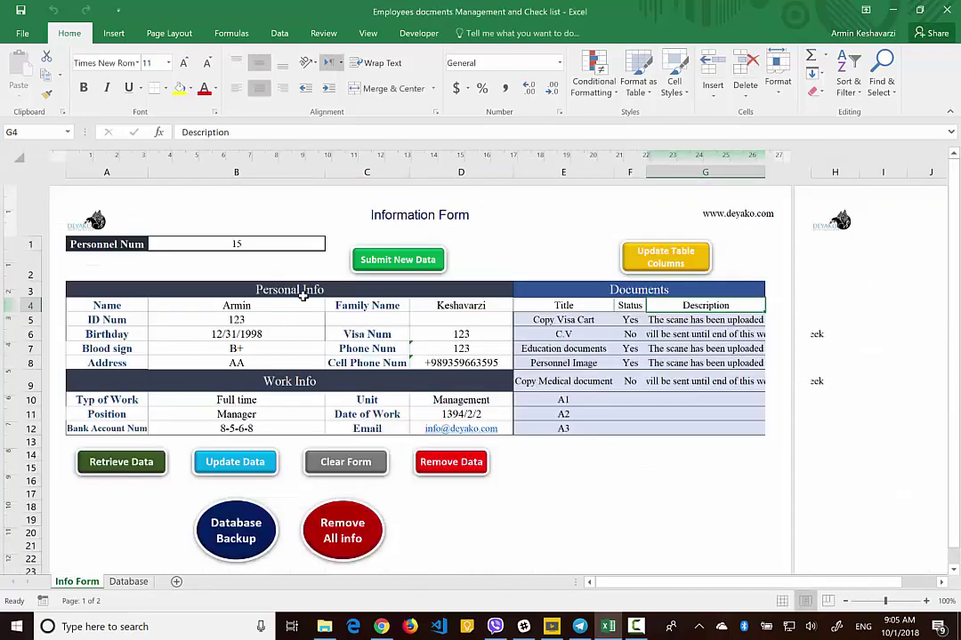
Examine the blank label cell C5, the document titles A1 to A3 and the empty cells F10 and G10.
{"action": "left_click", "coordinate": [377, 318]}
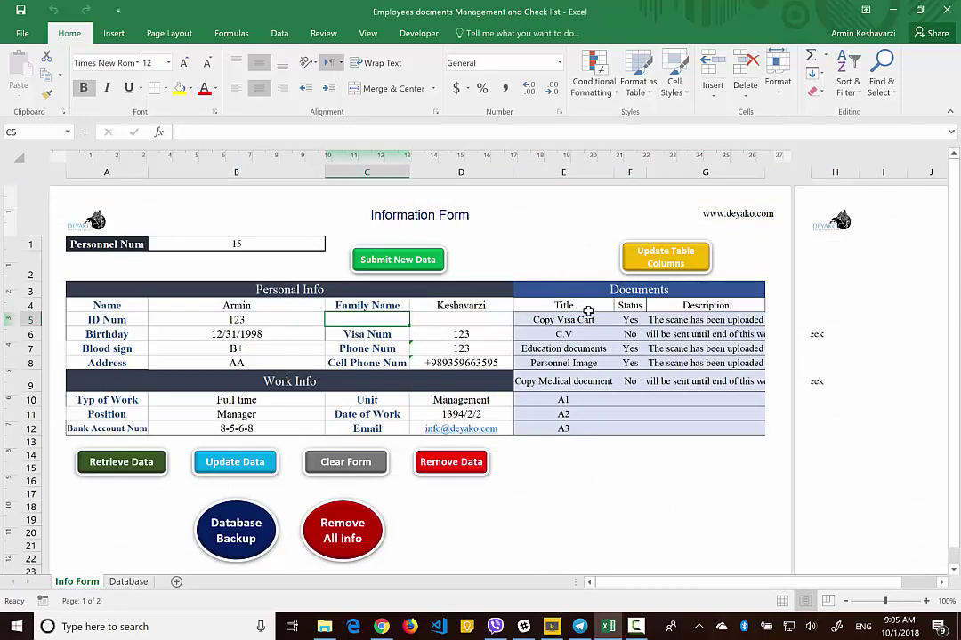
{"action": "left_click", "coordinate": [579, 400]}
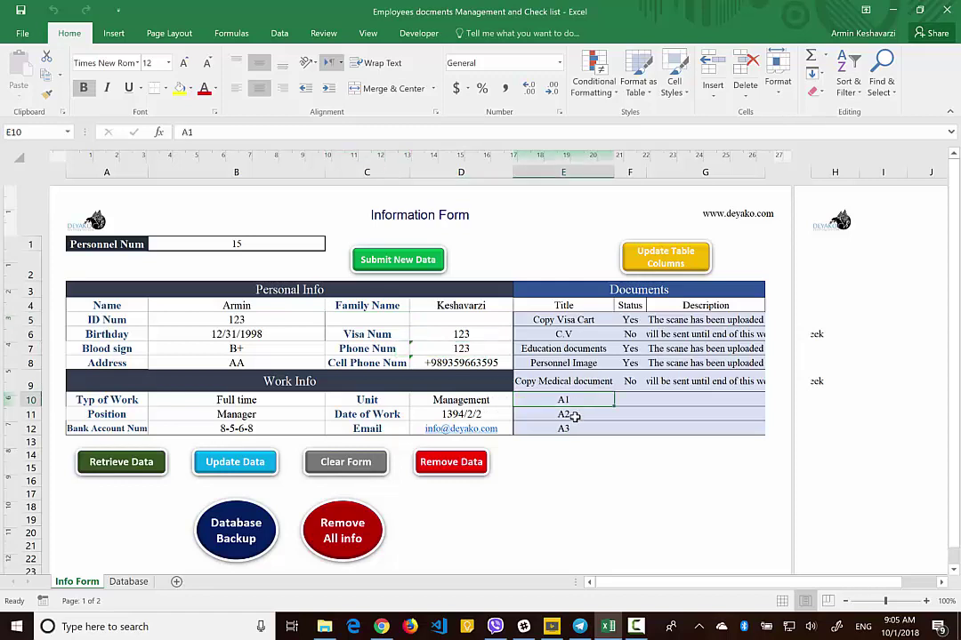
{"action": "left_click", "coordinate": [575, 428], "text": "shift"}
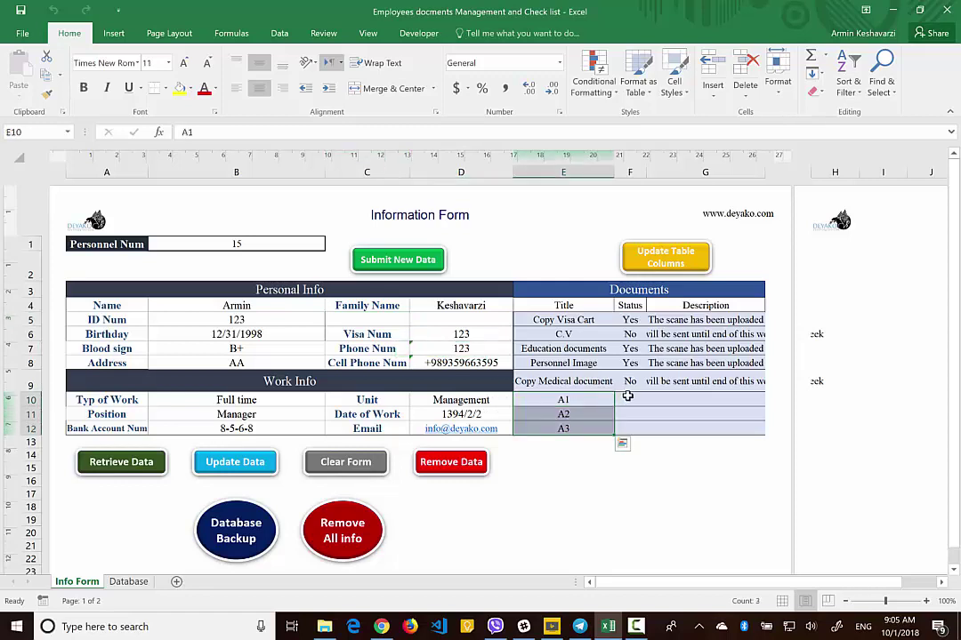
{"action": "left_click_drag", "start_coordinate": [627, 400], "coordinate": [665, 399]}
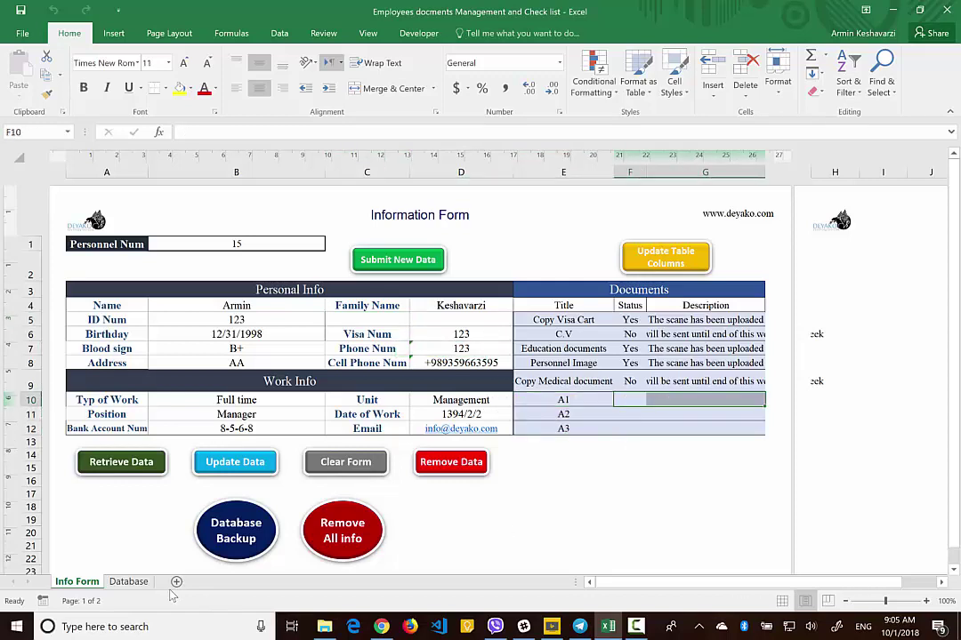
Widen the "A3 Note" column AG and the "A3" column AF in the Database sheet, and return to the Info Form sheet.
{"action": "left_click", "coordinate": [141, 582]}
{"action": "scroll", "coordinate": [679, 244], "scroll_direction": "right", "scroll_amount": 12}
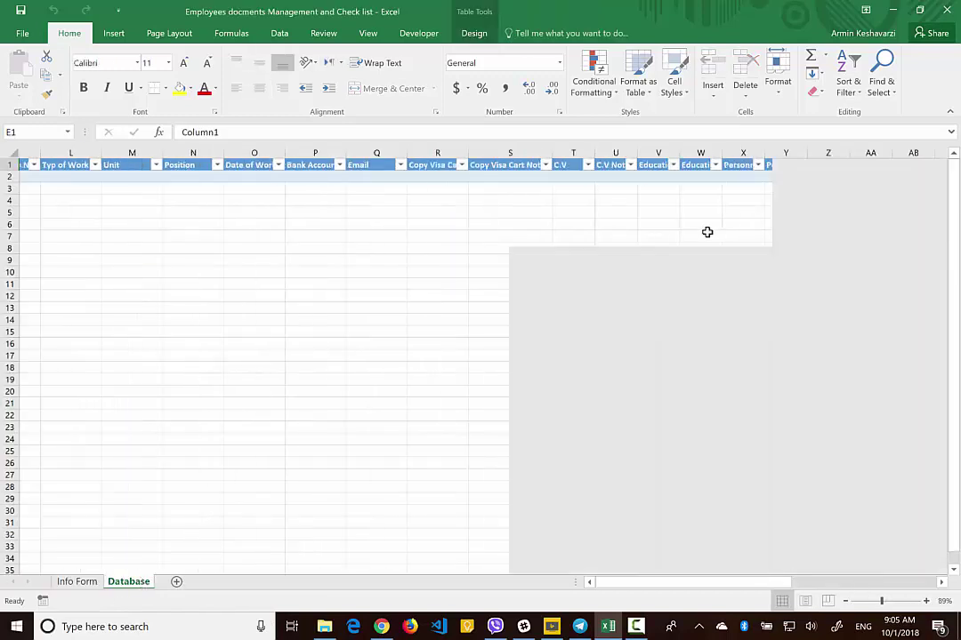
{"action": "scroll", "coordinate": [520, 239], "scroll_direction": "left", "scroll_amount": 4}
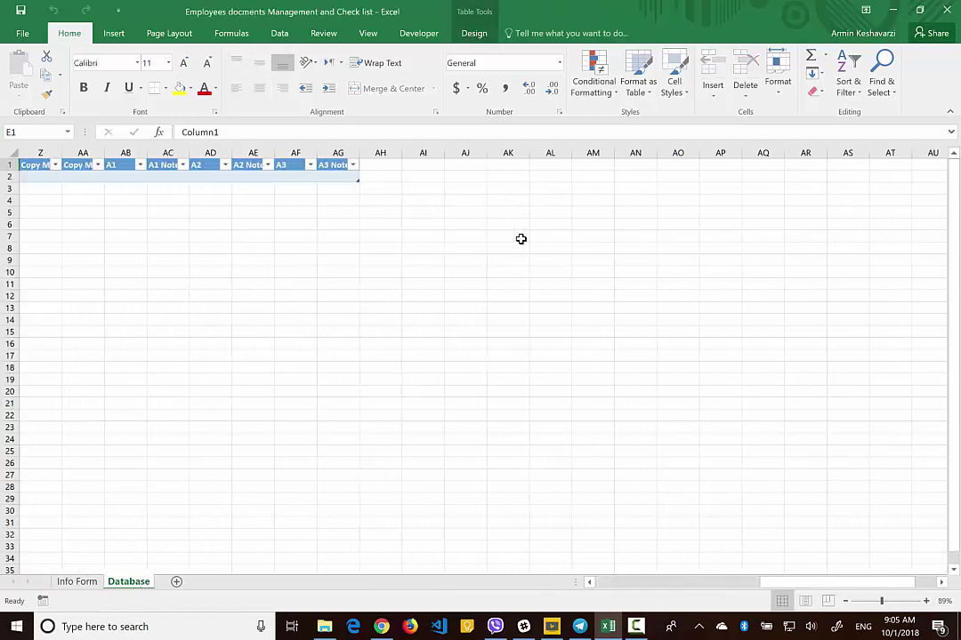
{"action": "left_click_drag", "start_coordinate": [495, 137], "coordinate": [503, 139]}
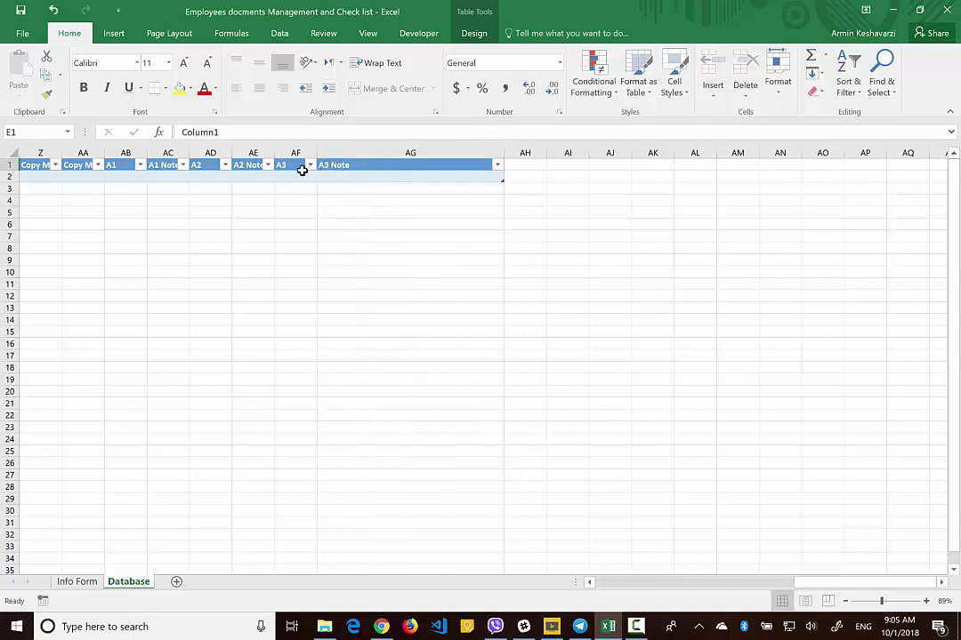
{"action": "left_click_drag", "start_coordinate": [316, 150], "coordinate": [382, 145]}
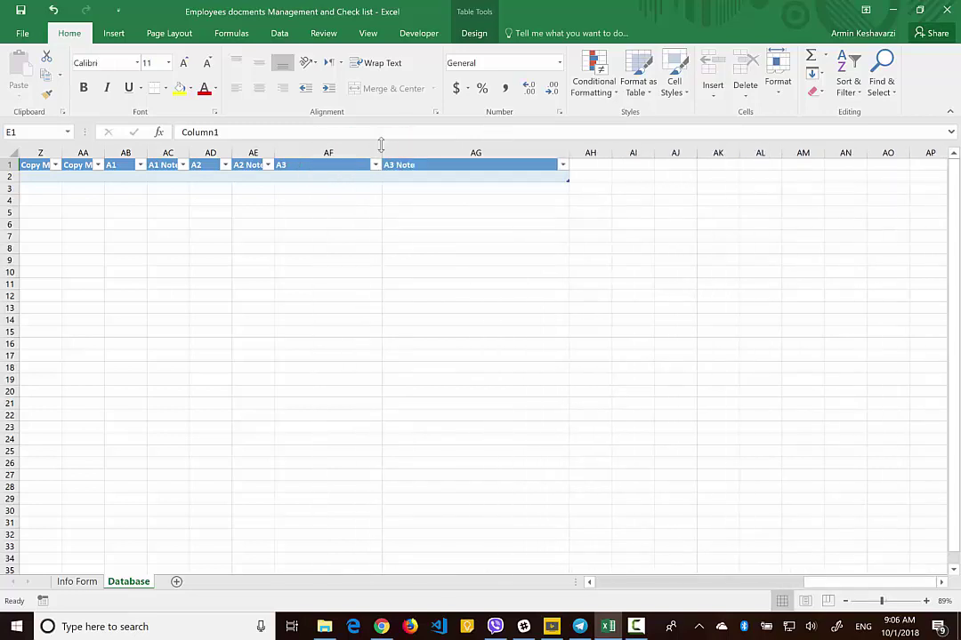
{"action": "left_click", "coordinate": [78, 582]}
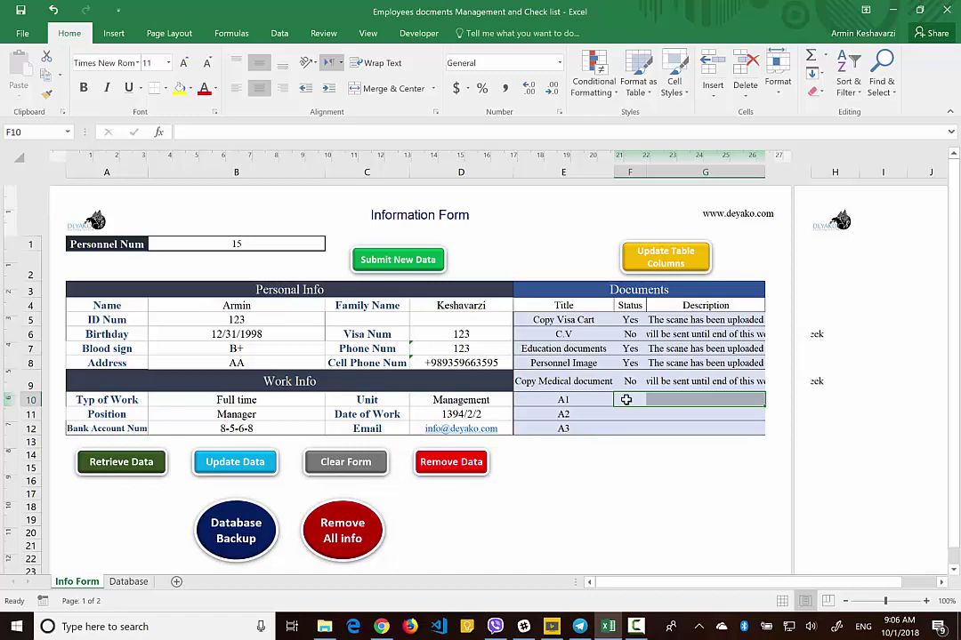
Examine the status and description cells of the "Copy Visa Cart", "Copy Medical document" and "A1" rows in the form.
{"action": "left_click", "coordinate": [685, 382]}
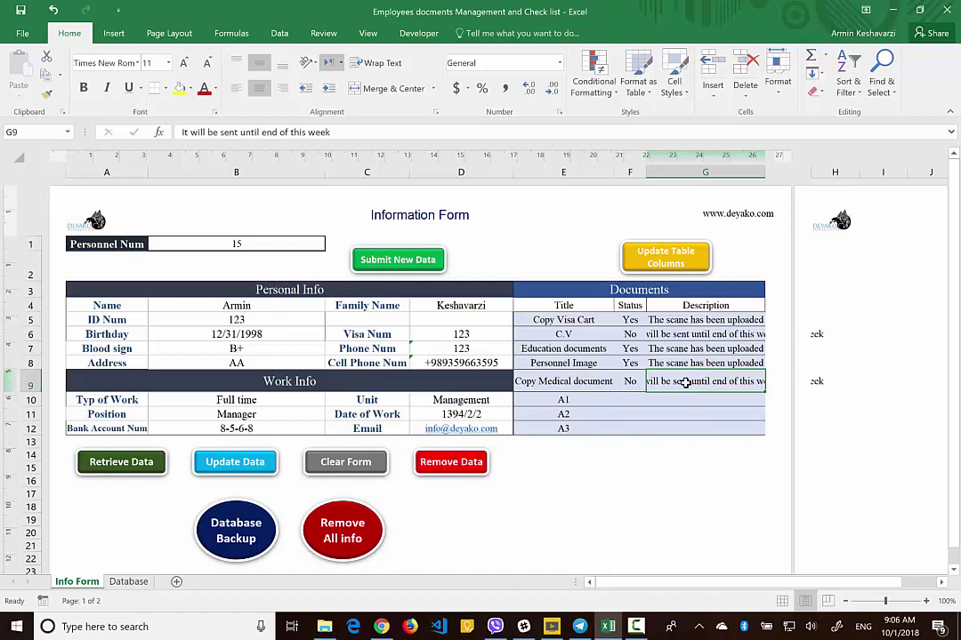
{"action": "left_click", "coordinate": [627, 400]}
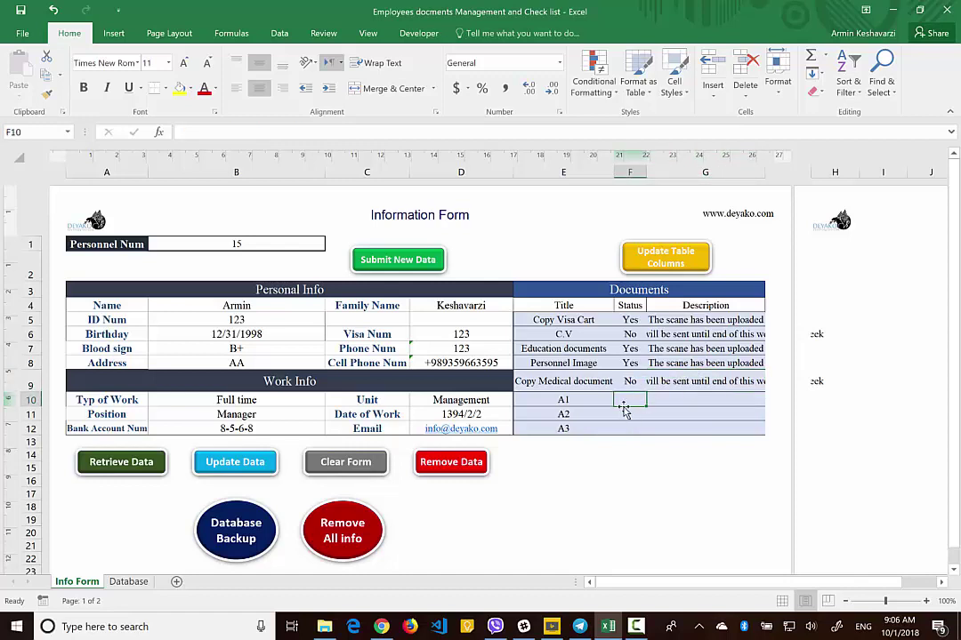
{"action": "left_click", "coordinate": [693, 398]}
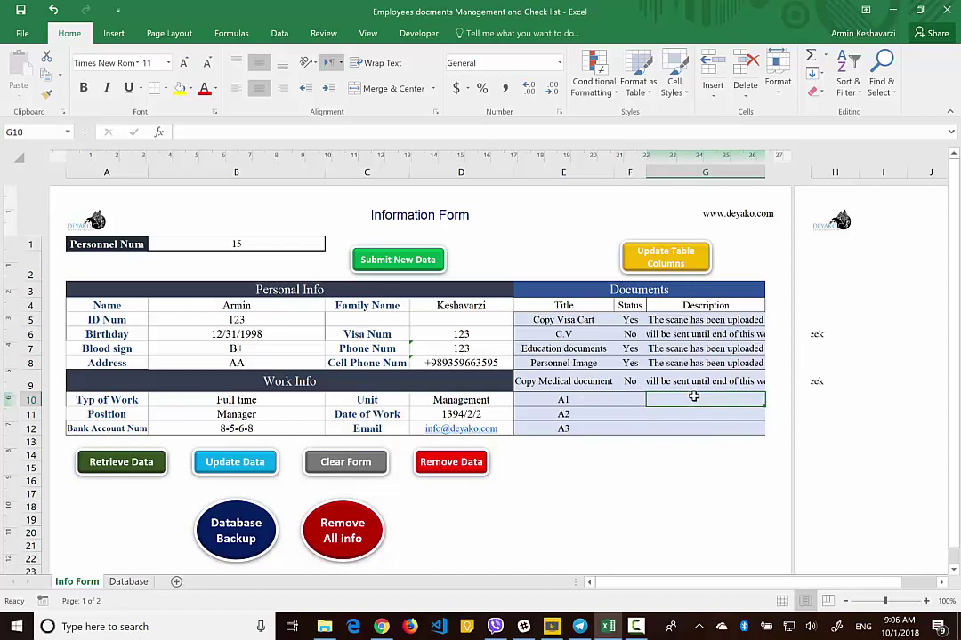
{"action": "left_click", "coordinate": [632, 319]}
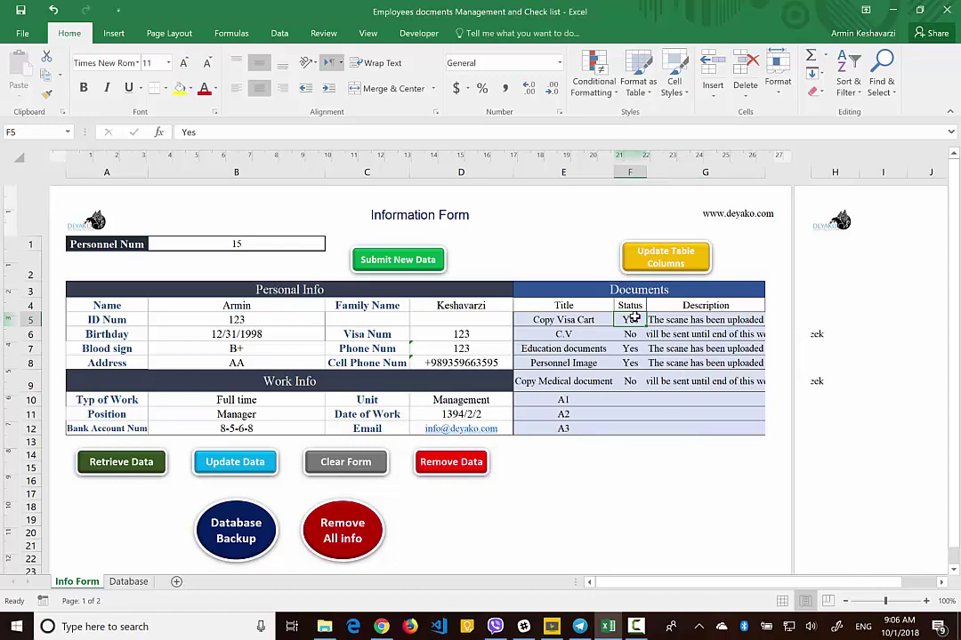
{"action": "left_click", "coordinate": [680, 320]}
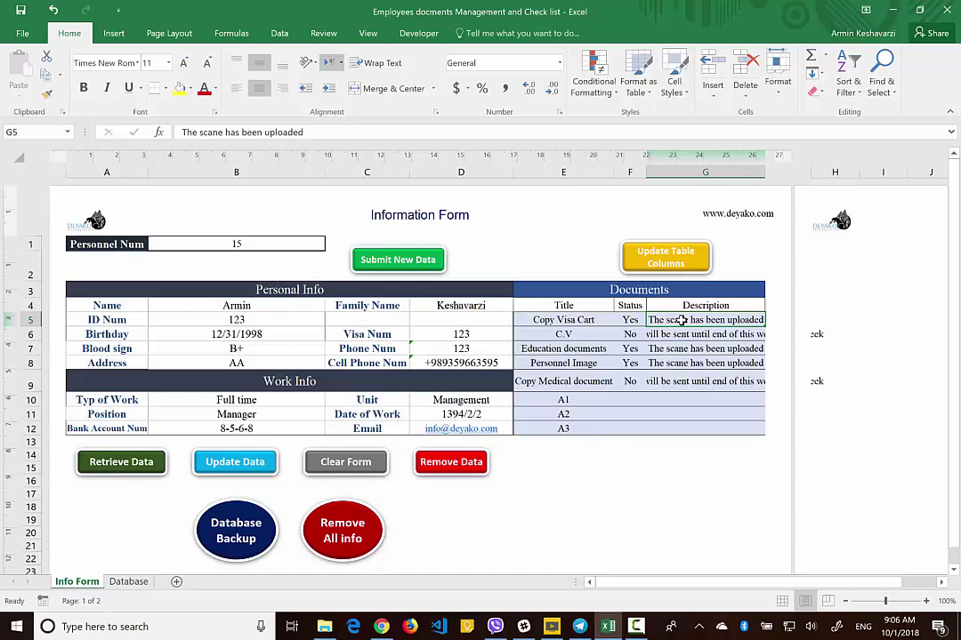
{"action": "left_click", "coordinate": [580, 322]}
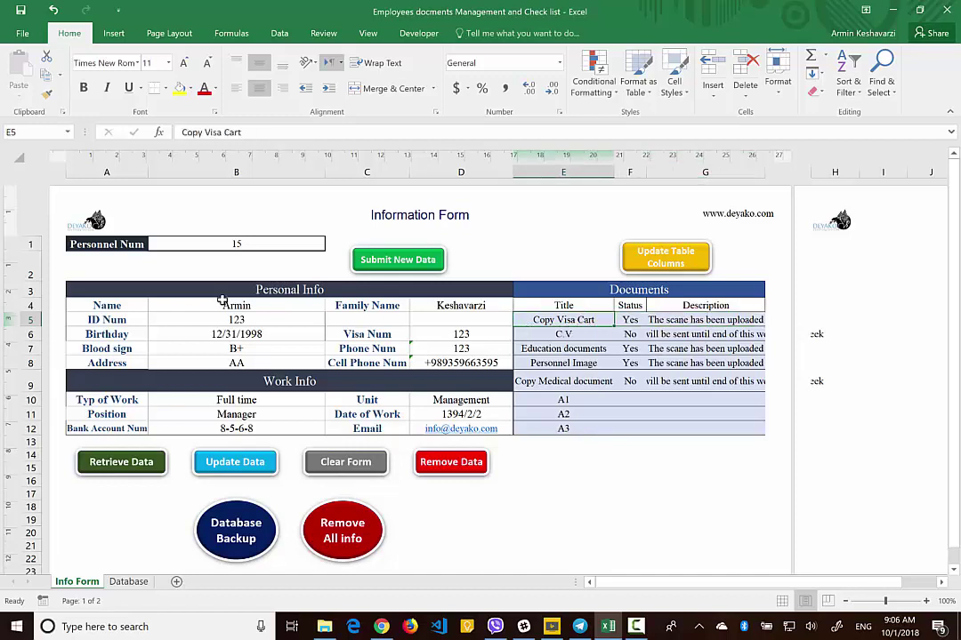
{"action": "left_click", "coordinate": [705, 321]}
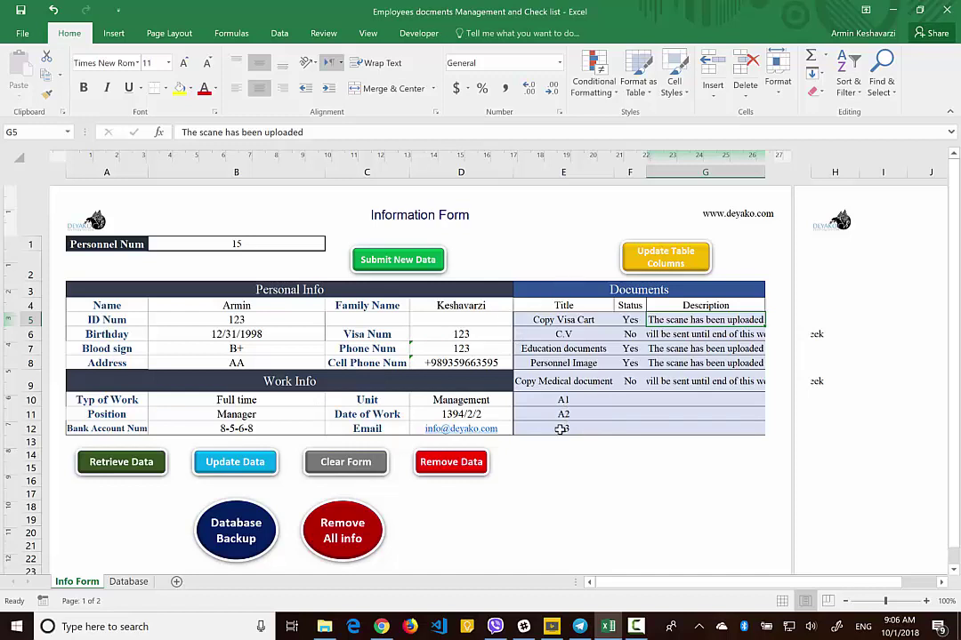
Clear the document titles "A1", "A2" and "A3" from E10 to E12, and enter "Midle Name" as the label in C5.
{"action": "left_click_drag", "start_coordinate": [563, 429], "coordinate": [564, 401]}
{"action": "key", "text": "Delete"}
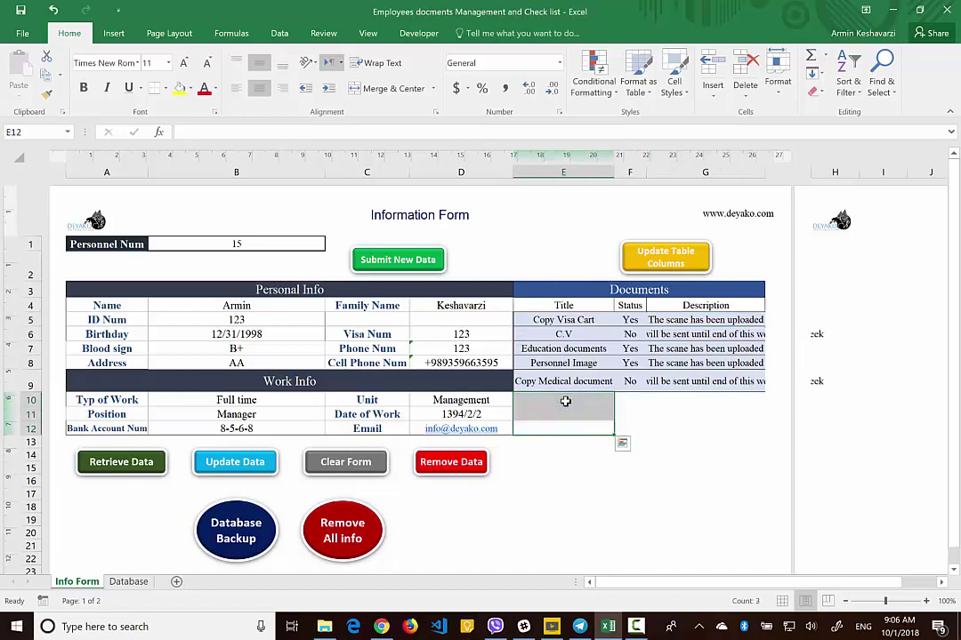
{"action": "left_click", "coordinate": [375, 325]}
{"action": "type", "text": "Midle Name"}
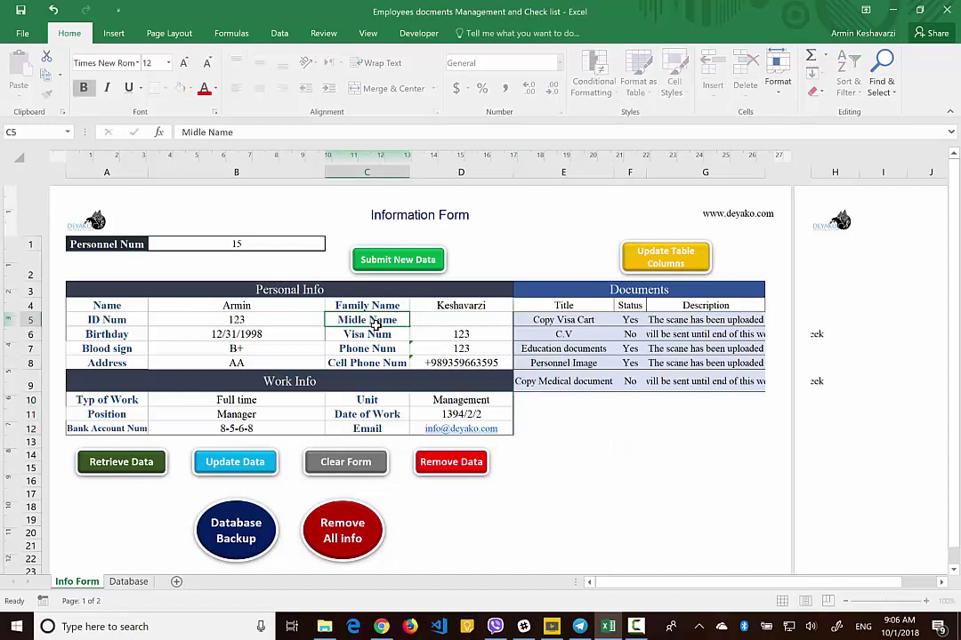
{"action": "key", "text": "Return"}
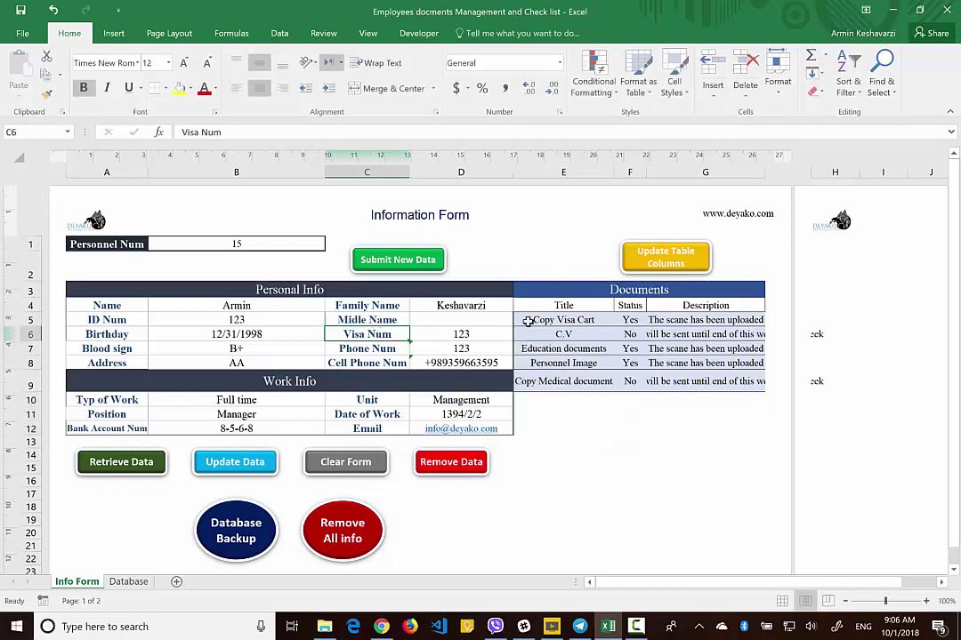
Run Update Table Columns to match the database to the new C5 label and the shortened document list.
{"action": "left_click", "coordinate": [665, 258]}
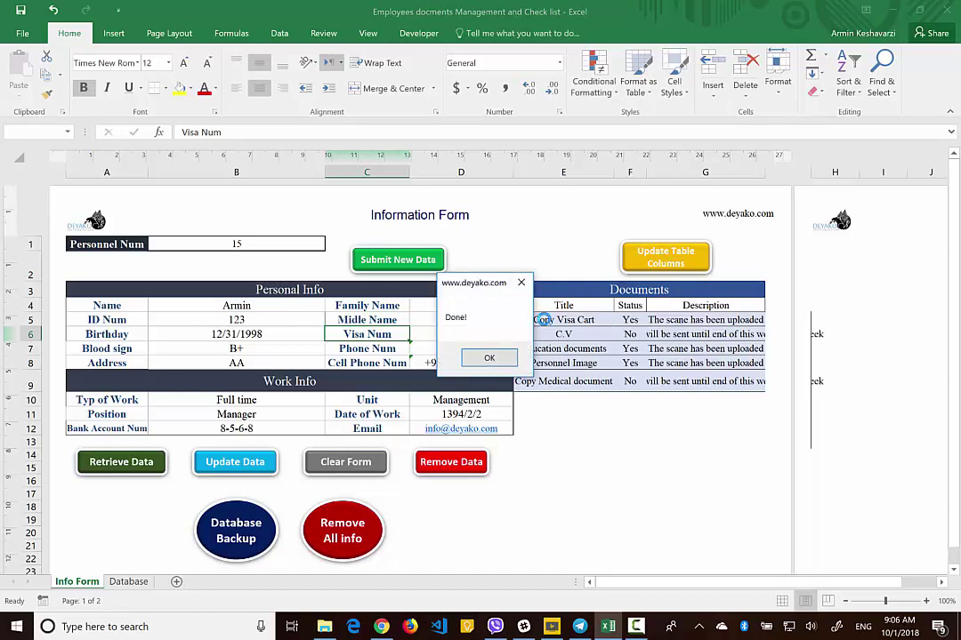
{"action": "left_click", "coordinate": [494, 360]}
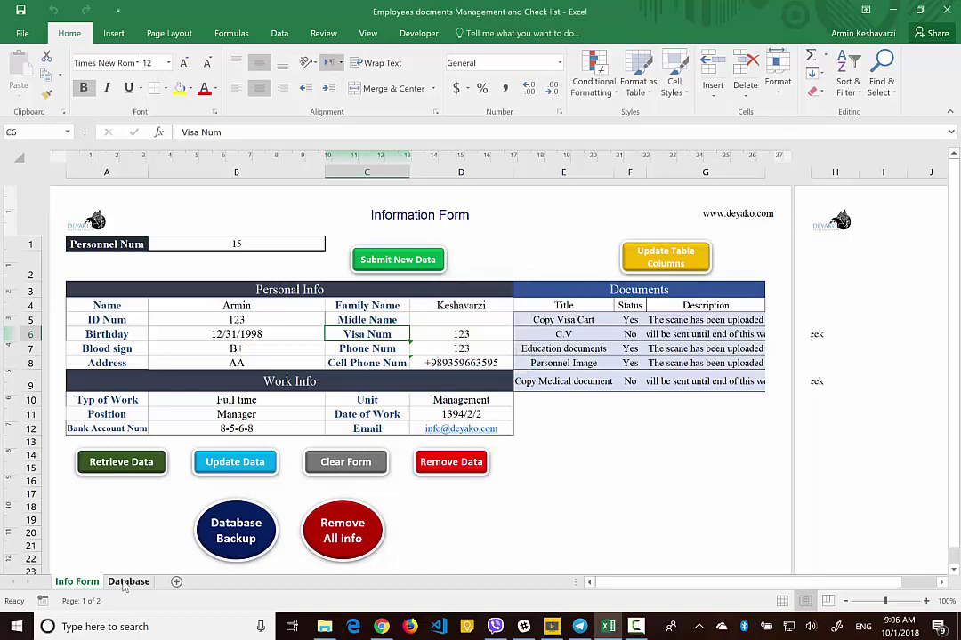
Examine the Database sheet's headers from column A to the table's end, including Z1, AA1 and AB1, and return to the Info Form sheet.
{"action": "left_click", "coordinate": [128, 580]}
{"action": "scroll", "coordinate": [120, 247], "scroll_direction": "left", "scroll_amount": 15}
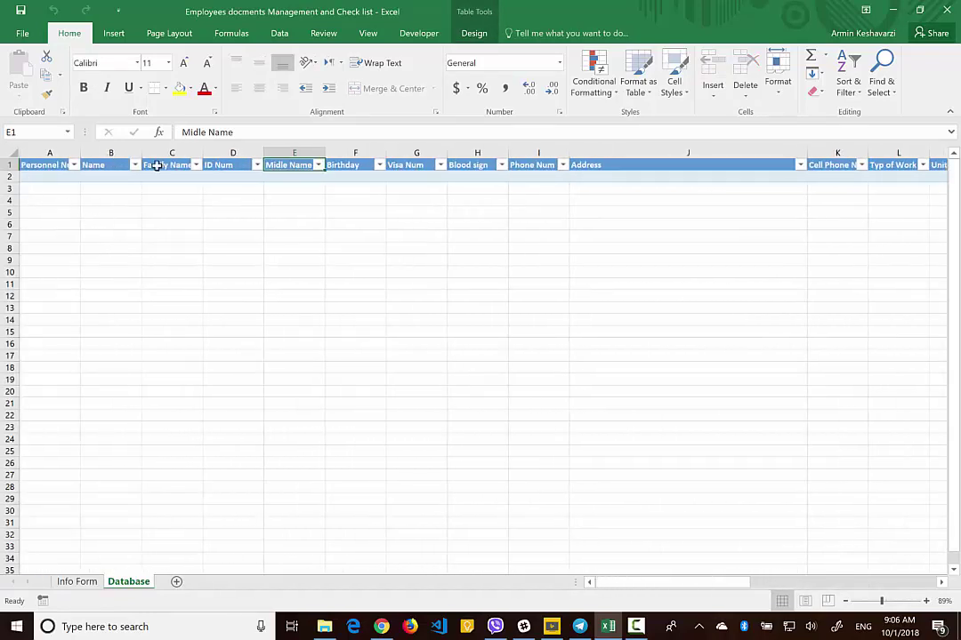
{"action": "scroll", "coordinate": [451, 214], "scroll_direction": "right", "scroll_amount": 2}
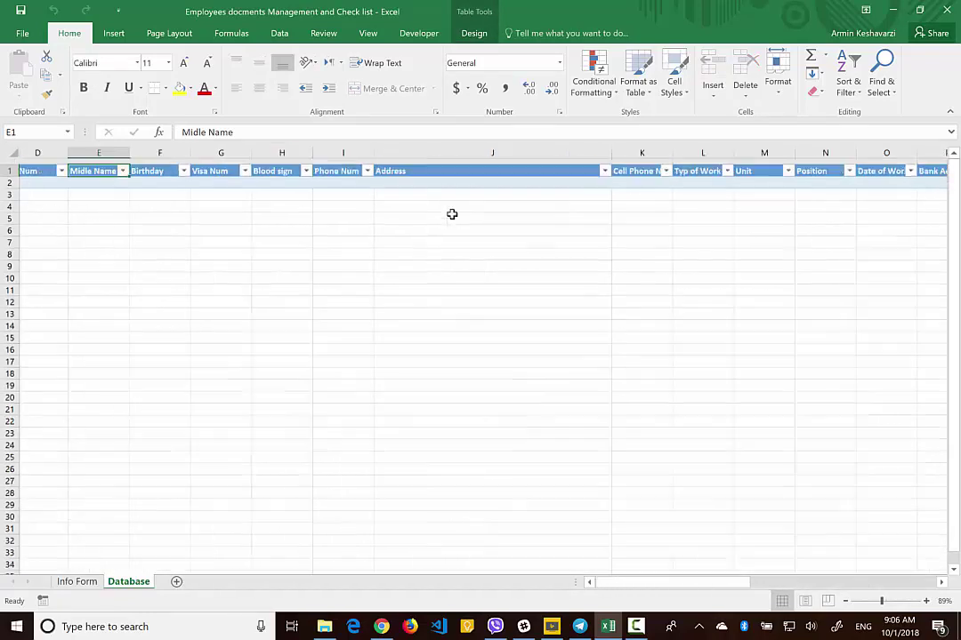
{"action": "scroll", "coordinate": [452, 214], "scroll_direction": "right", "scroll_amount": 6}
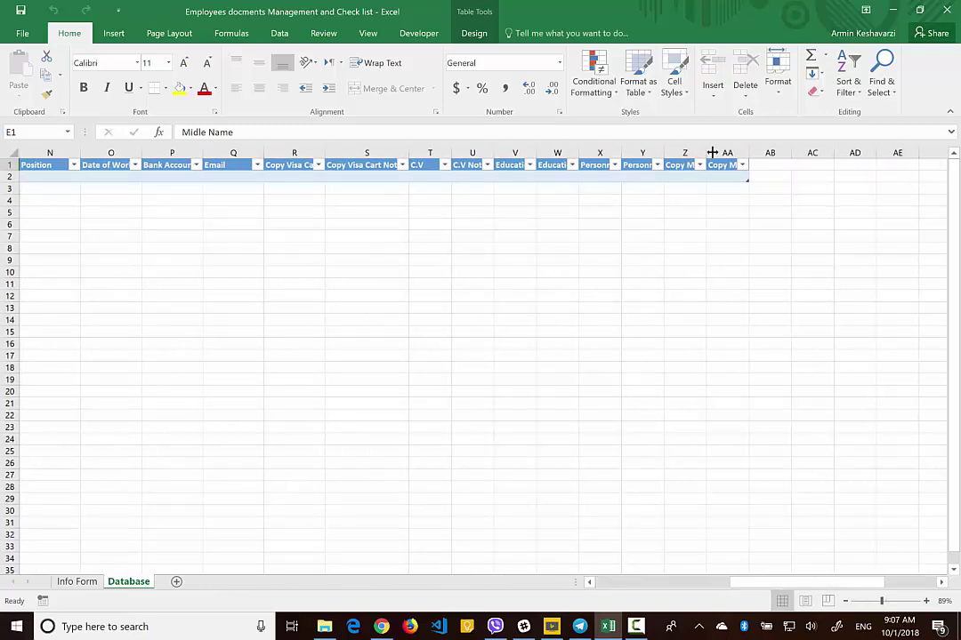
{"action": "left_click", "coordinate": [765, 165]}
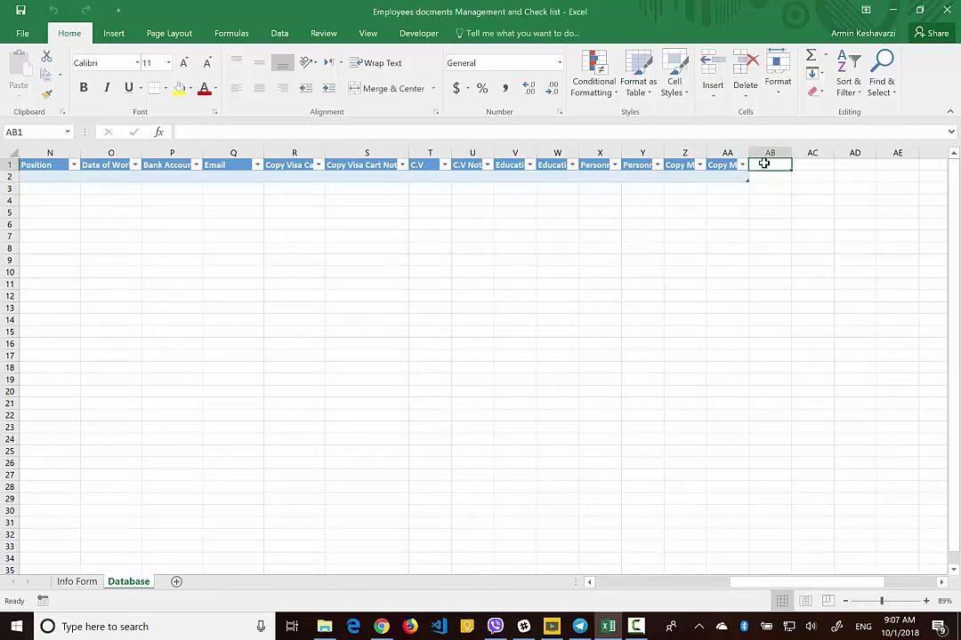
{"action": "left_click", "coordinate": [722, 165]}
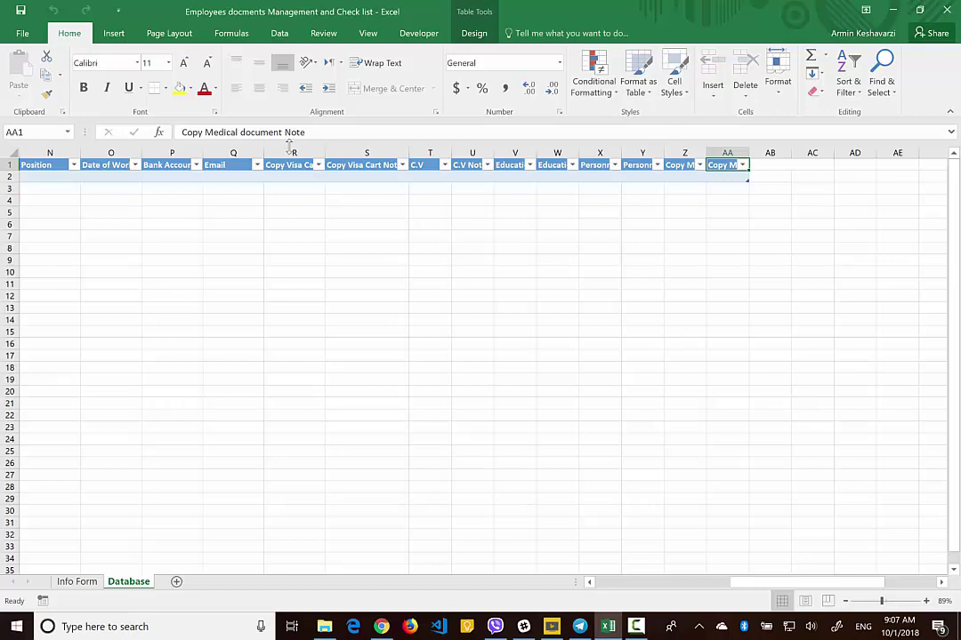
{"action": "left_click", "coordinate": [682, 169]}
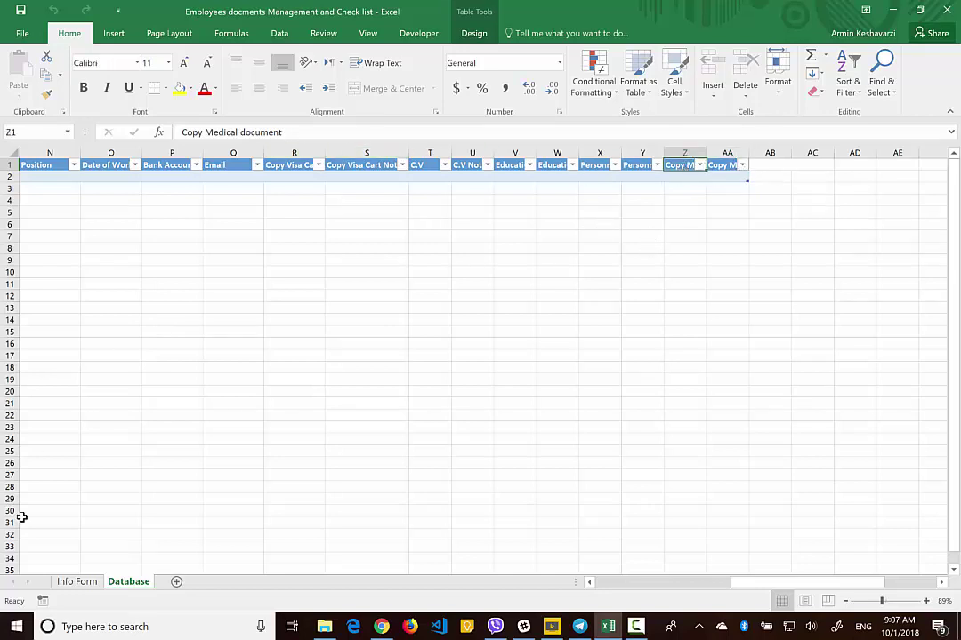
{"action": "left_click", "coordinate": [80, 583]}
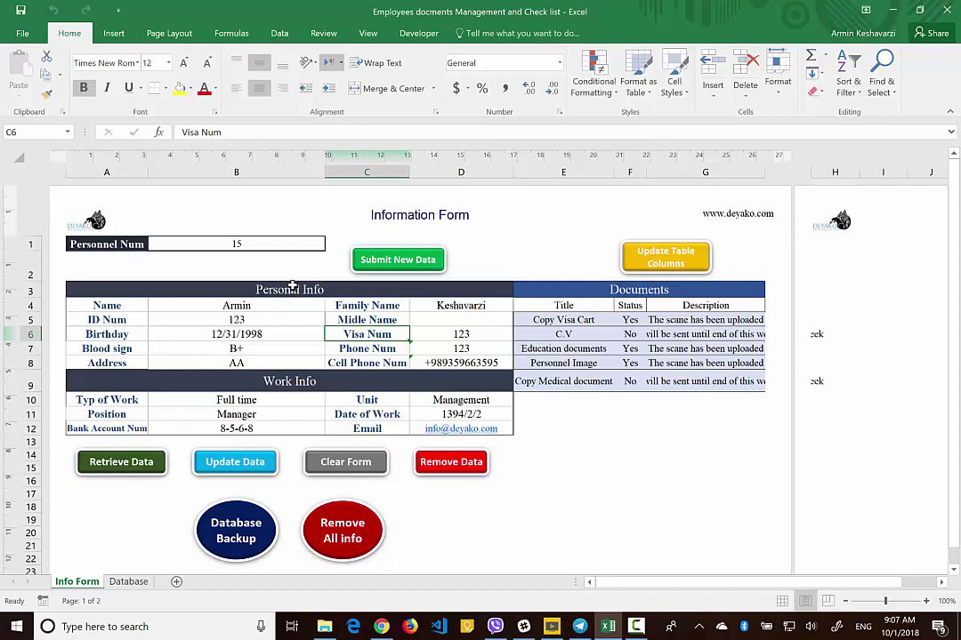
Check the form's personnel number, name, ID number and document entries, and submit the employee record as new data.
{"action": "left_click", "coordinate": [186, 242]}
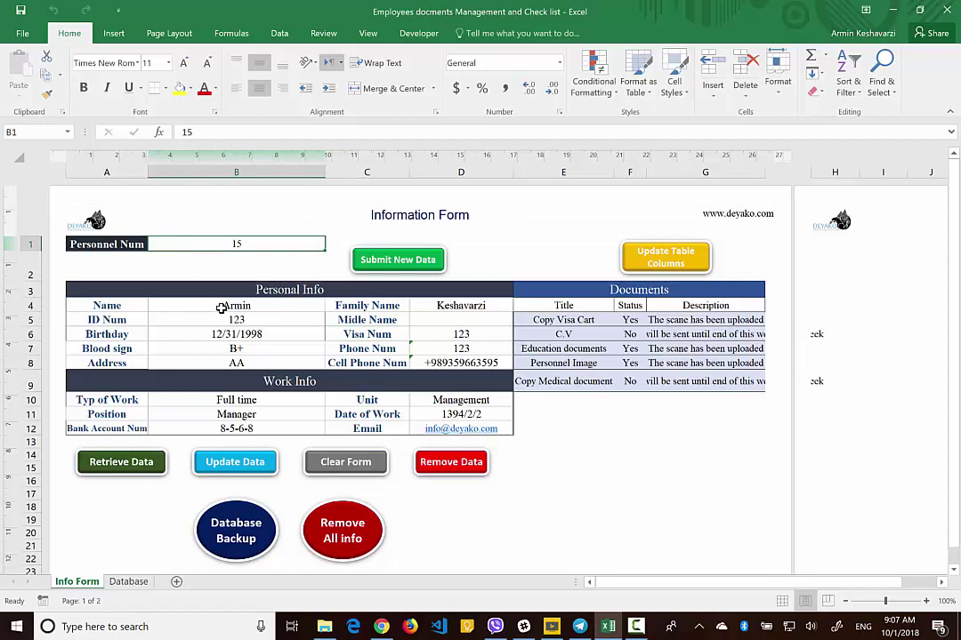
{"action": "left_click", "coordinate": [220, 307]}
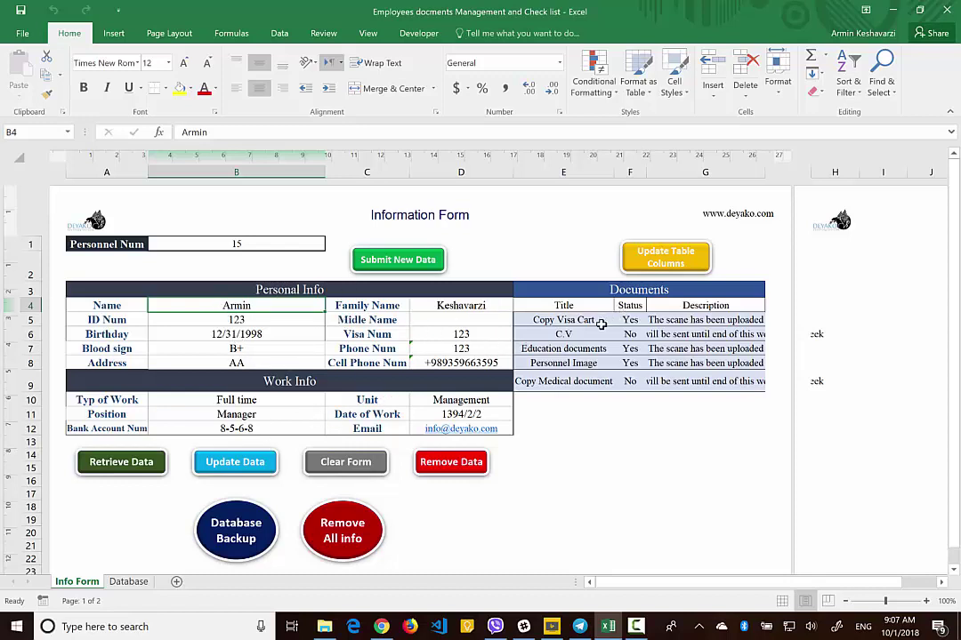
{"action": "left_click", "coordinate": [525, 320]}
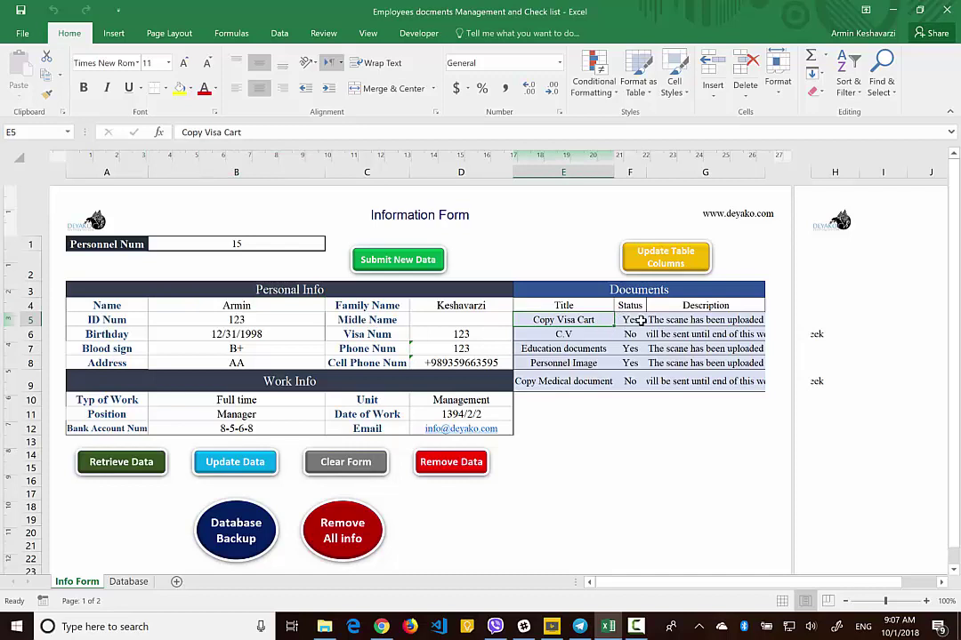
{"action": "left_click", "coordinate": [633, 321]}
{"action": "left_click", "coordinate": [624, 336]}
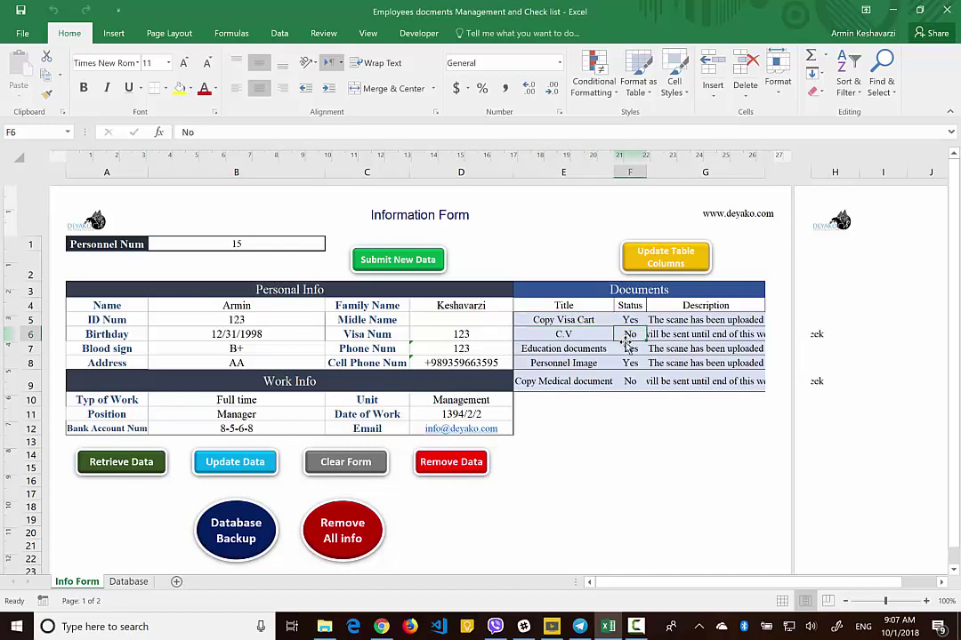
{"action": "left_click", "coordinate": [656, 334]}
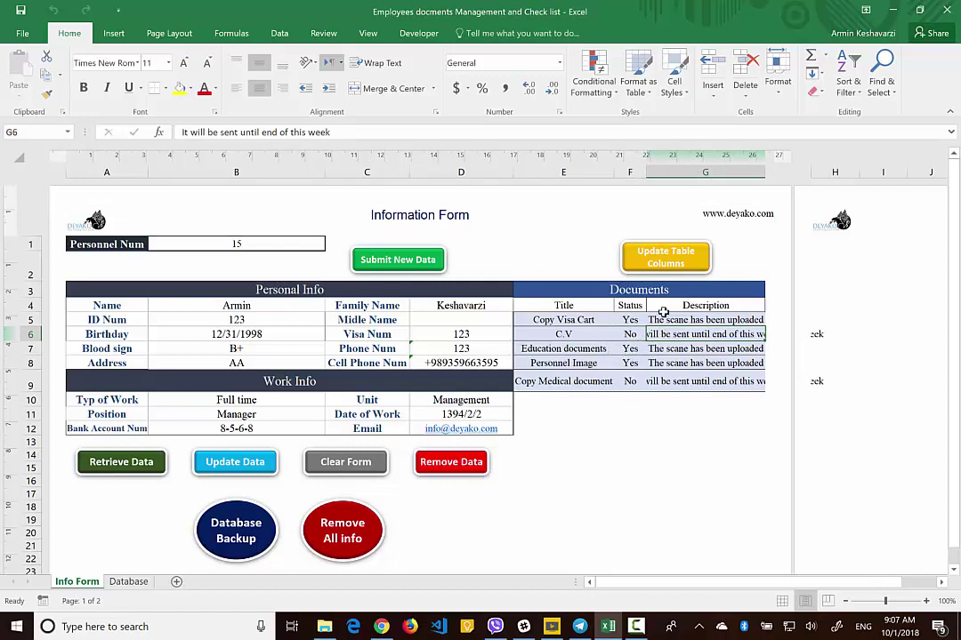
{"action": "left_click", "coordinate": [316, 321]}
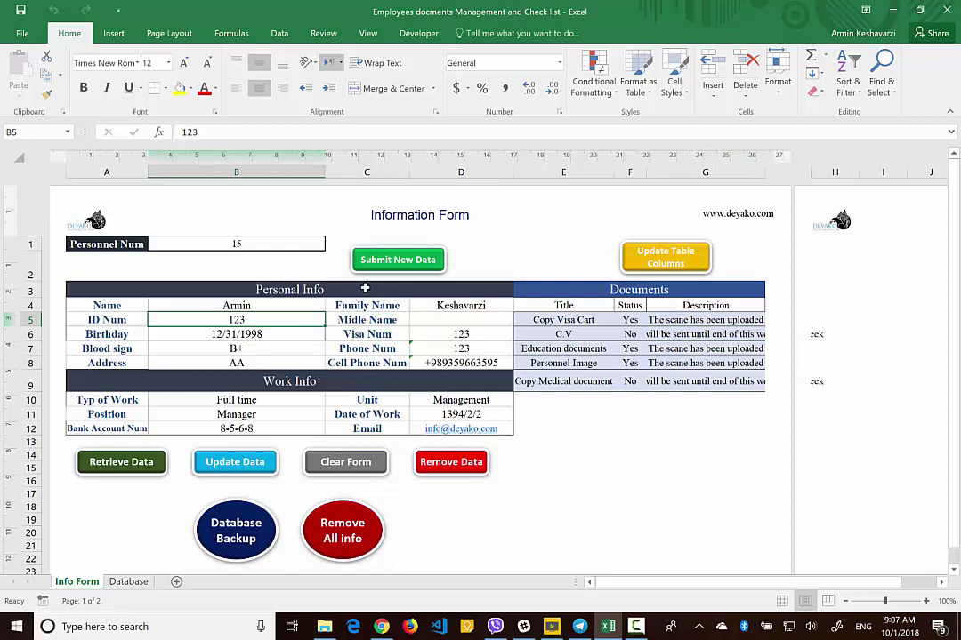
{"action": "left_click", "coordinate": [411, 261]}
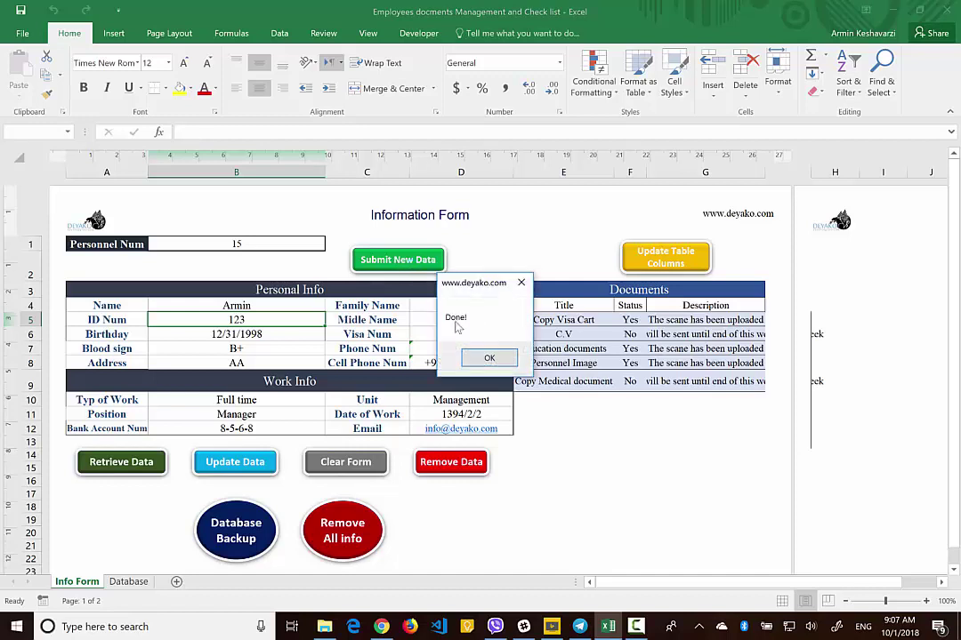
Review the submitted employee record across the Database sheet's columns, and return to the Info Form sheet.
{"action": "left_click", "coordinate": [489, 357]}
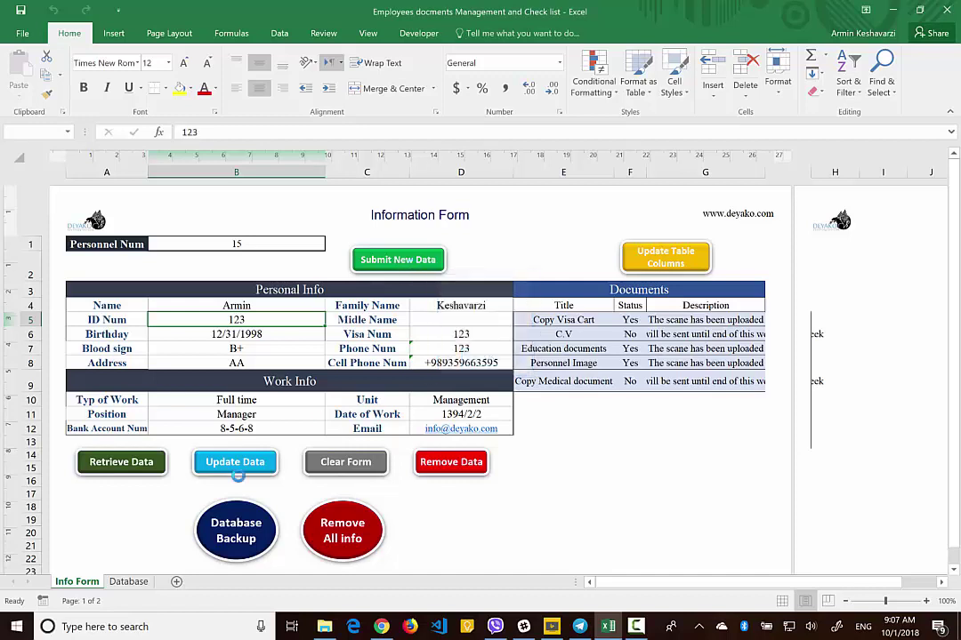
{"action": "left_click", "coordinate": [118, 584]}
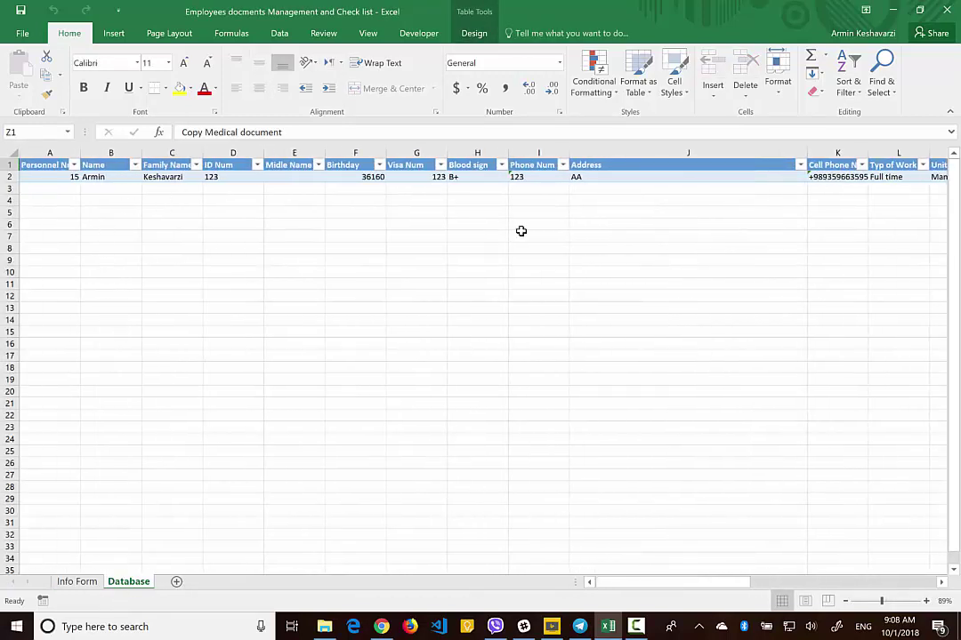
{"action": "scroll", "coordinate": [521, 230], "scroll_direction": "right", "scroll_amount": 2}
{"action": "scroll", "coordinate": [521, 230], "scroll_direction": "right", "scroll_amount": 4}
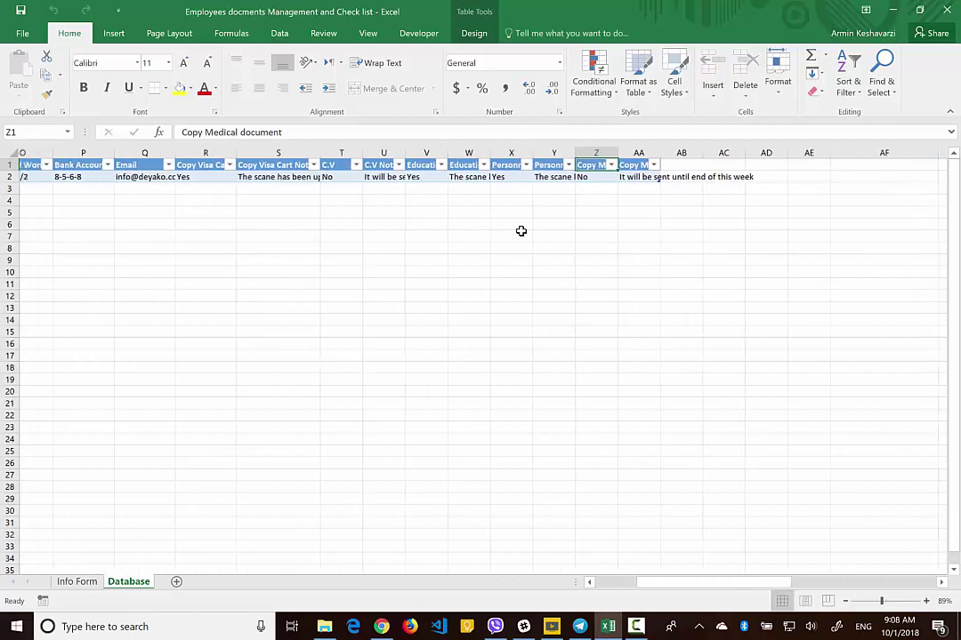
{"action": "scroll", "coordinate": [521, 230], "scroll_direction": "left", "scroll_amount": 6}
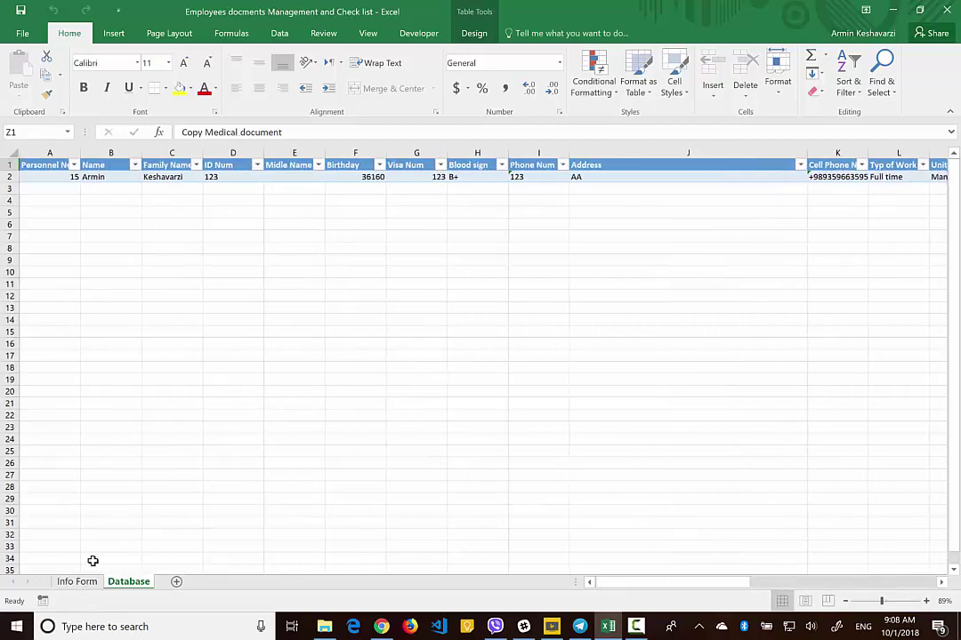
{"action": "left_click", "coordinate": [89, 583]}
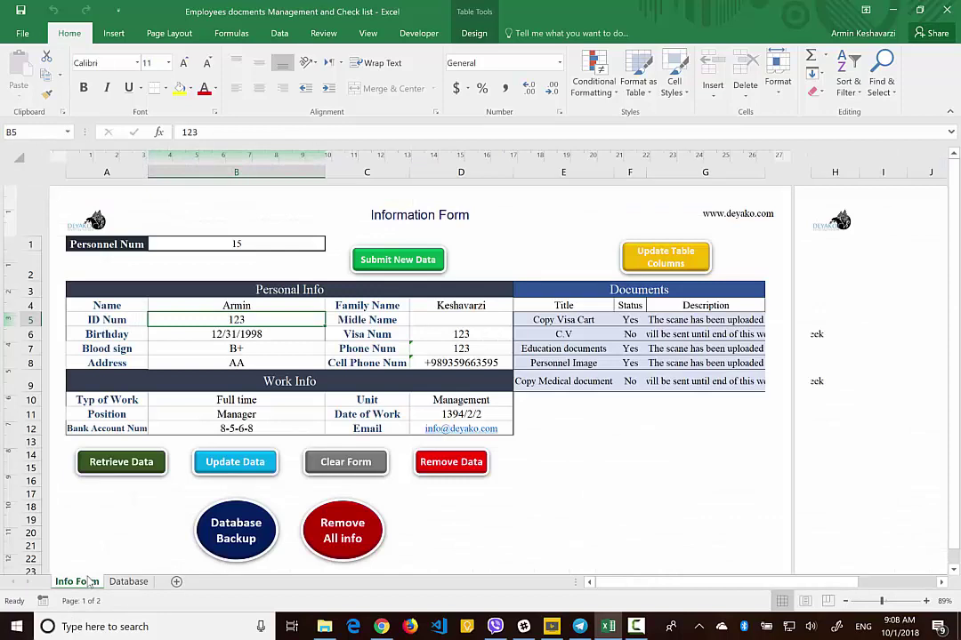
Enter the second employee's personnel number in B1 and first name in B4 of the form.
{"action": "left_click", "coordinate": [242, 240]}
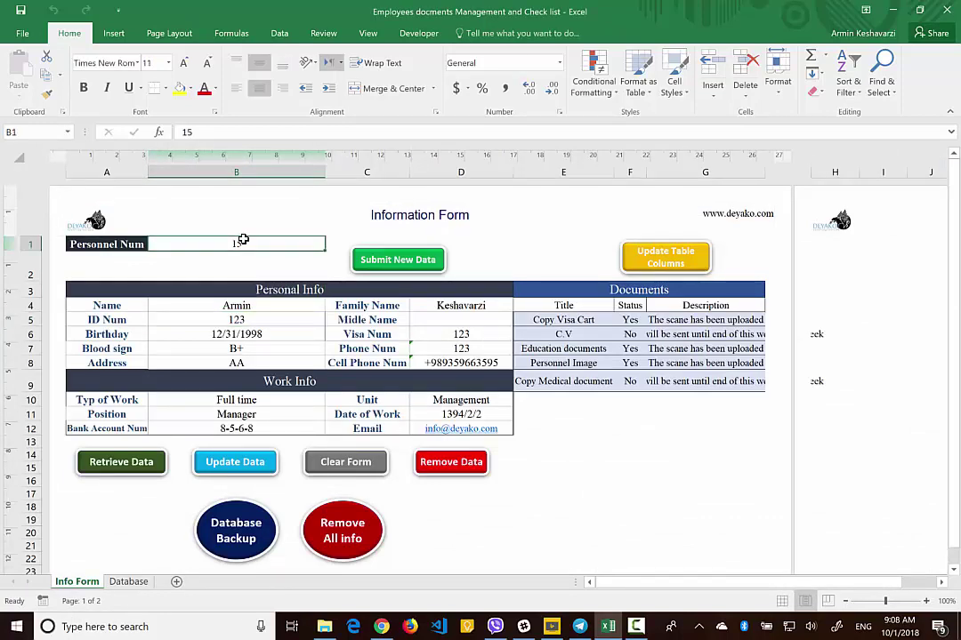
{"action": "type", "text": "16"}
{"action": "key", "text": "Return"}
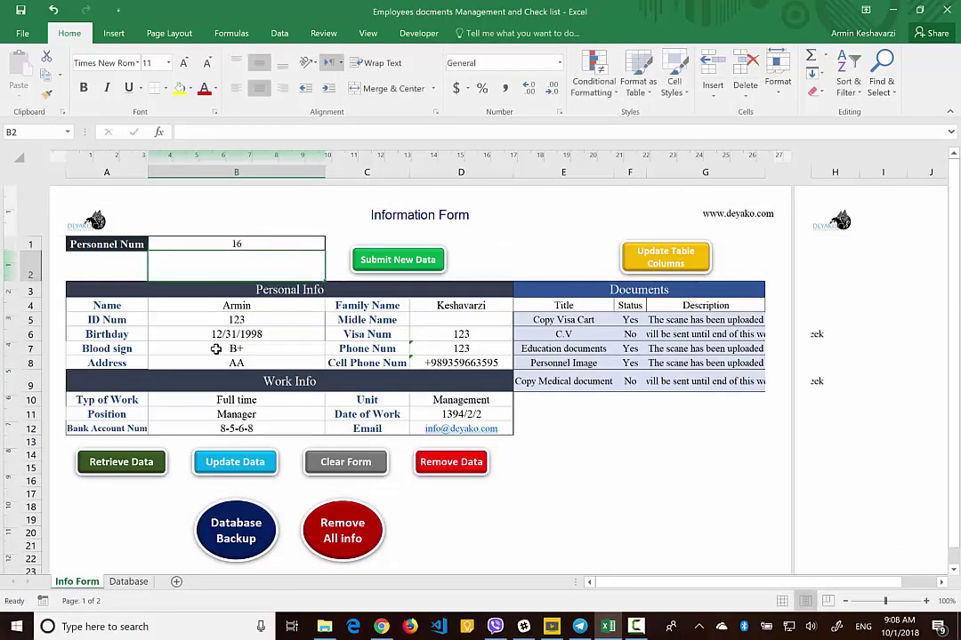
{"action": "left_click", "coordinate": [238, 317]}
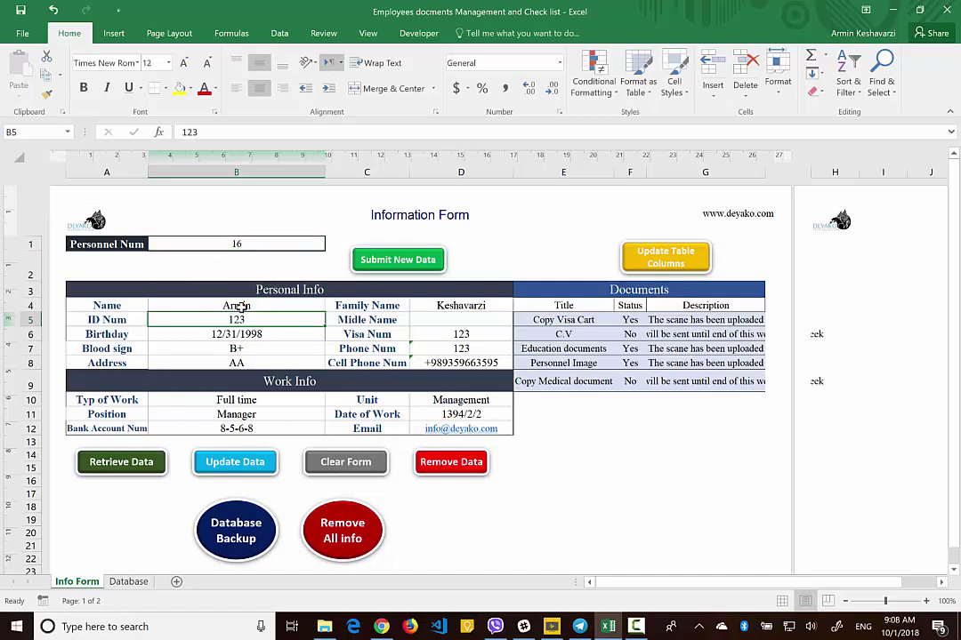
{"action": "left_click", "coordinate": [240, 306]}
{"action": "type", "text": "Arash"}
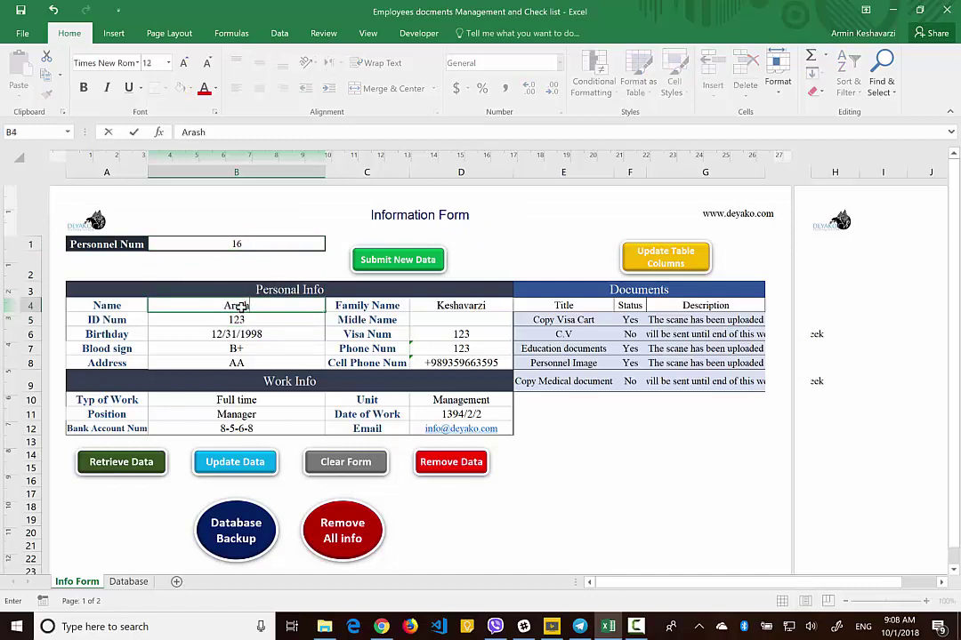
Enter the second employee's family name in D4 and ID number in B5.
{"action": "left_click", "coordinate": [452, 308]}
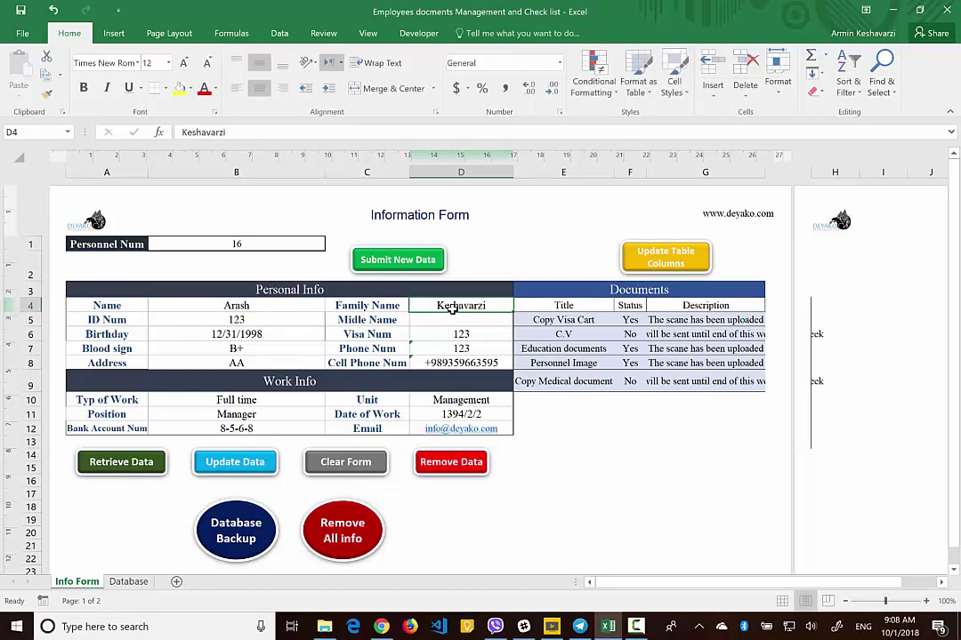
{"action": "type", "text": "Abc"}
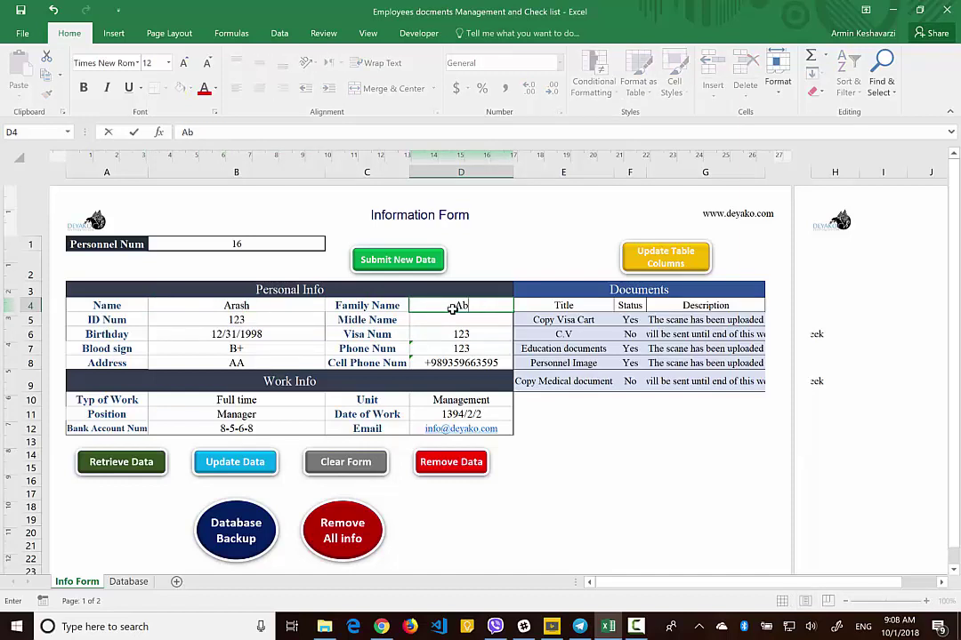
{"action": "key", "text": "Return"}
{"action": "left_click", "coordinate": [233, 318]}
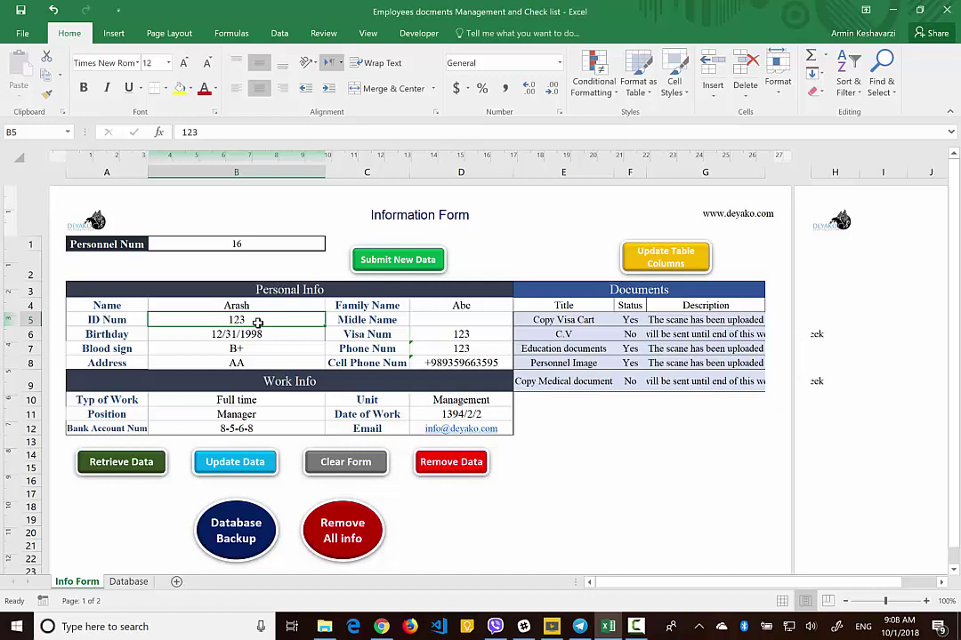
{"action": "type", "text": "1111"}
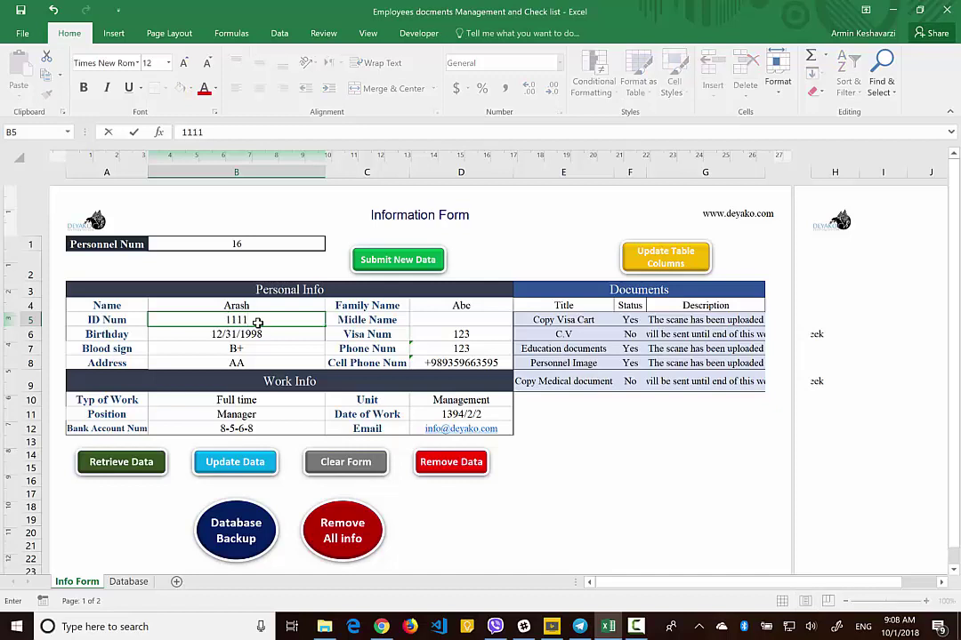
{"action": "key", "text": "Return"}
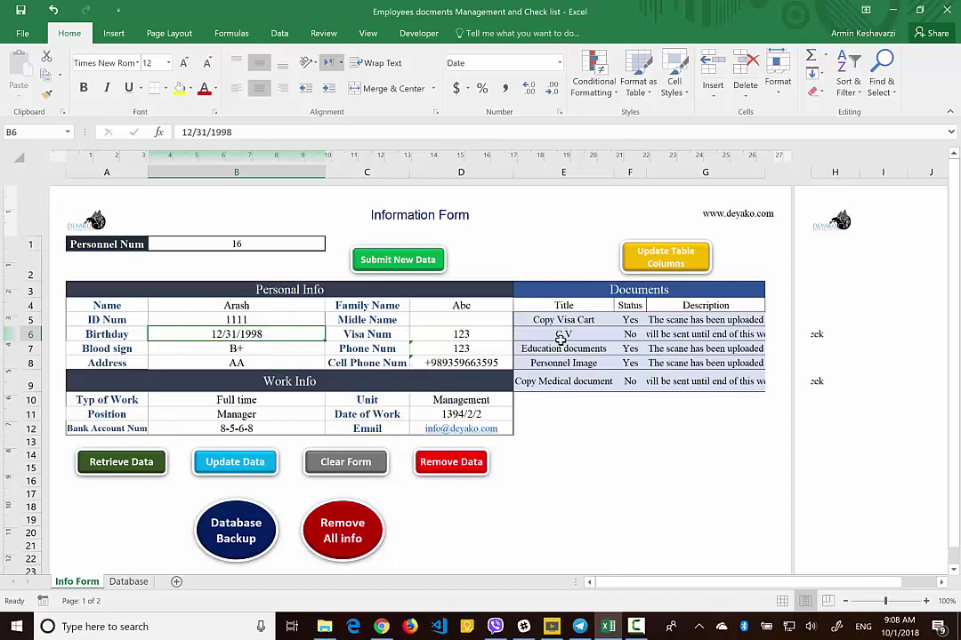
Add "Document2" as a document title in E10 and run Update Table Columns to match the database.
{"action": "left_click", "coordinate": [630, 333]}
{"action": "left_click", "coordinate": [629, 382]}
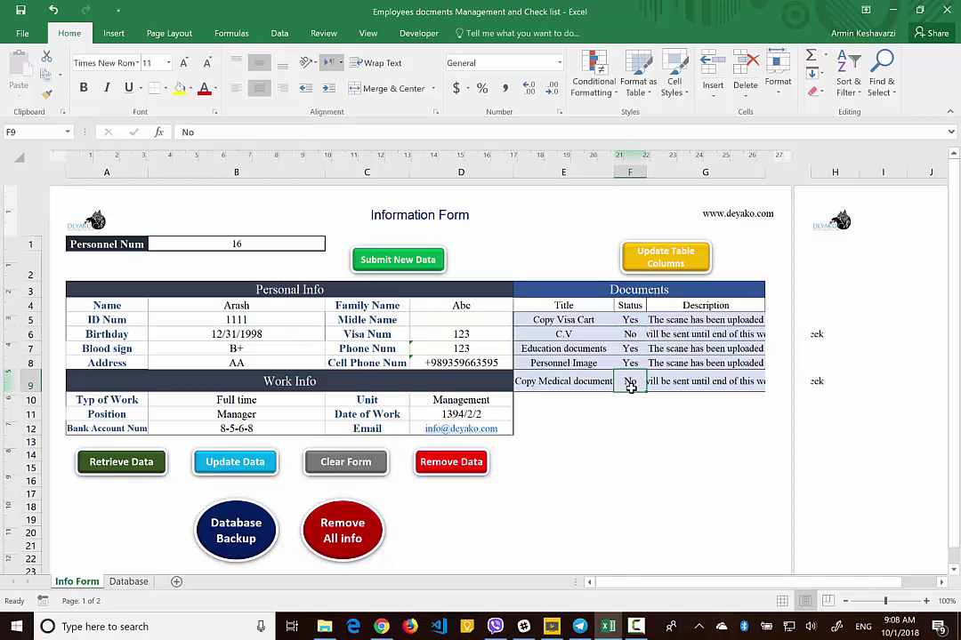
{"action": "left_click", "coordinate": [537, 402]}
{"action": "type", "text": "D"}
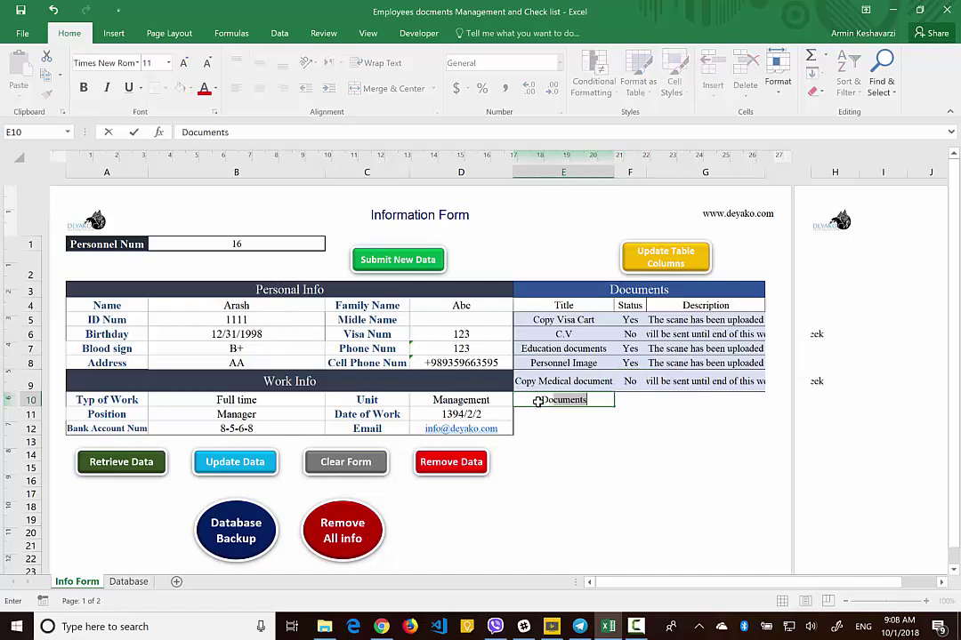
{"action": "type", "text": "ocument2"}
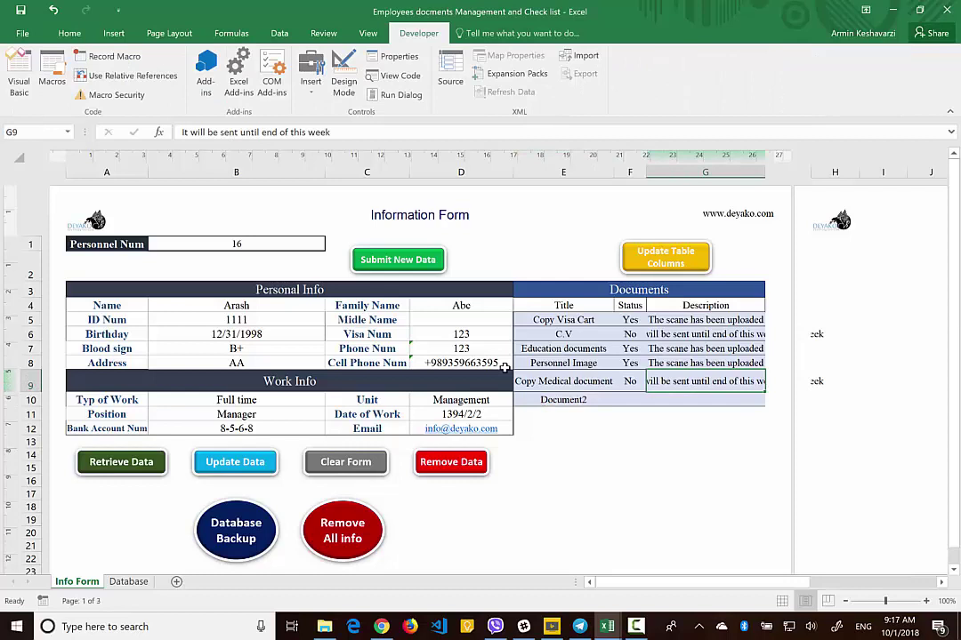
{"action": "left_click", "coordinate": [606, 399]}
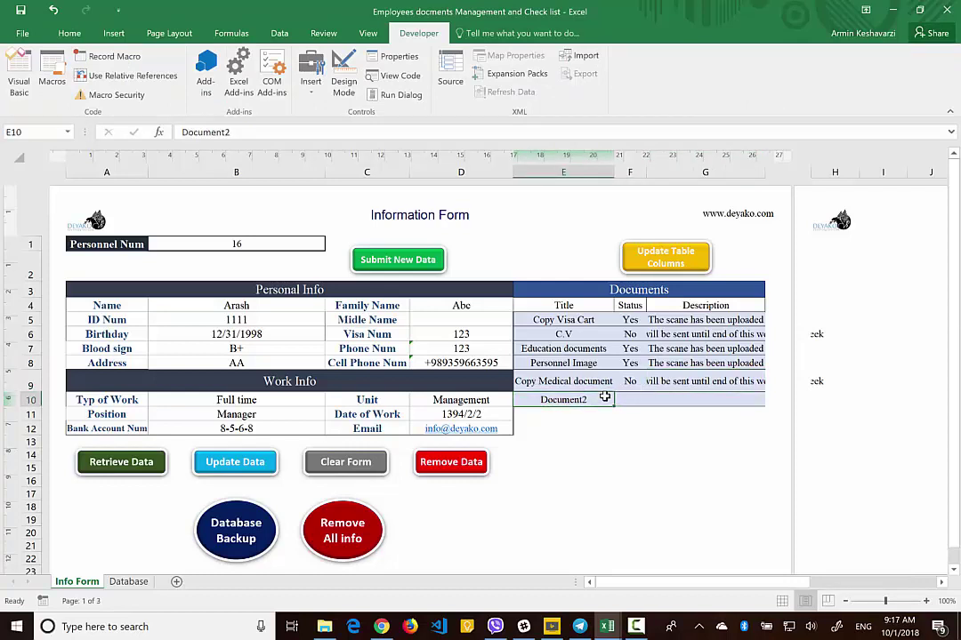
{"action": "left_click", "coordinate": [669, 260]}
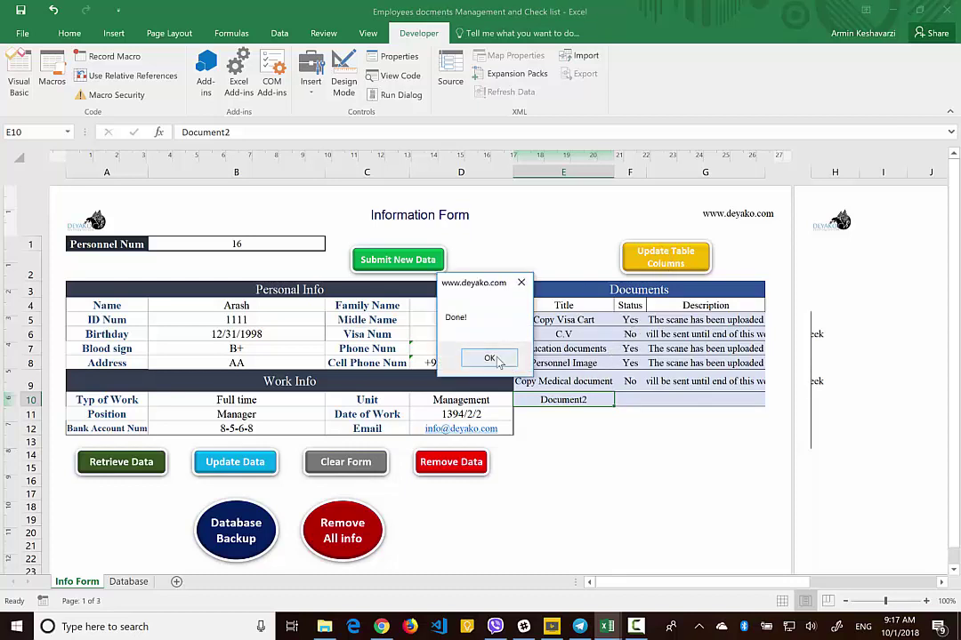
{"action": "left_click", "coordinate": [490, 359]}
Examine the Database sheet's Document2 headers in AB1 and AC1 and the record cells AB2 and AC2 beneath them.
{"action": "left_click", "coordinate": [130, 584]}
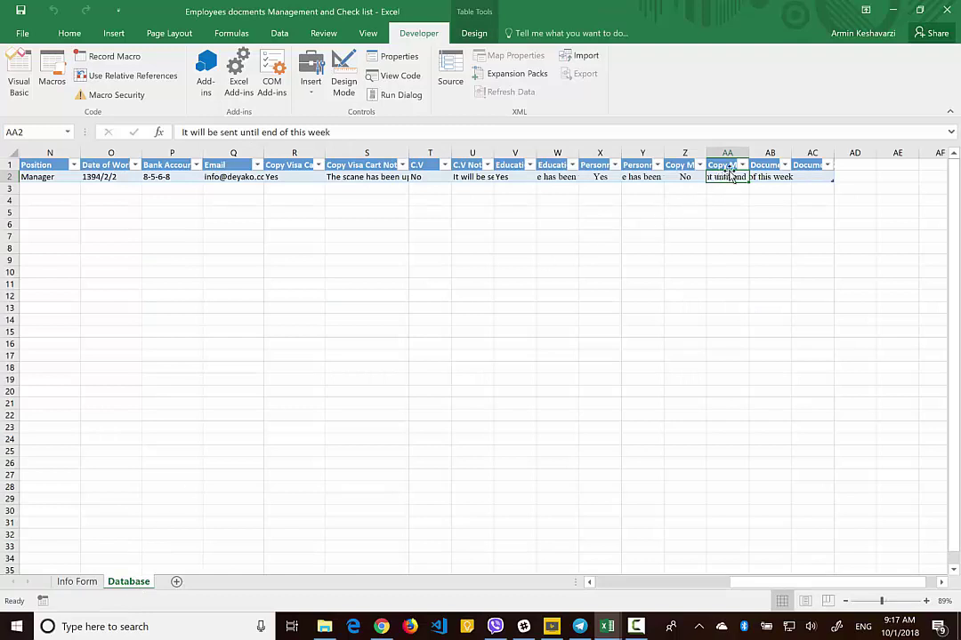
{"action": "left_click", "coordinate": [762, 165]}
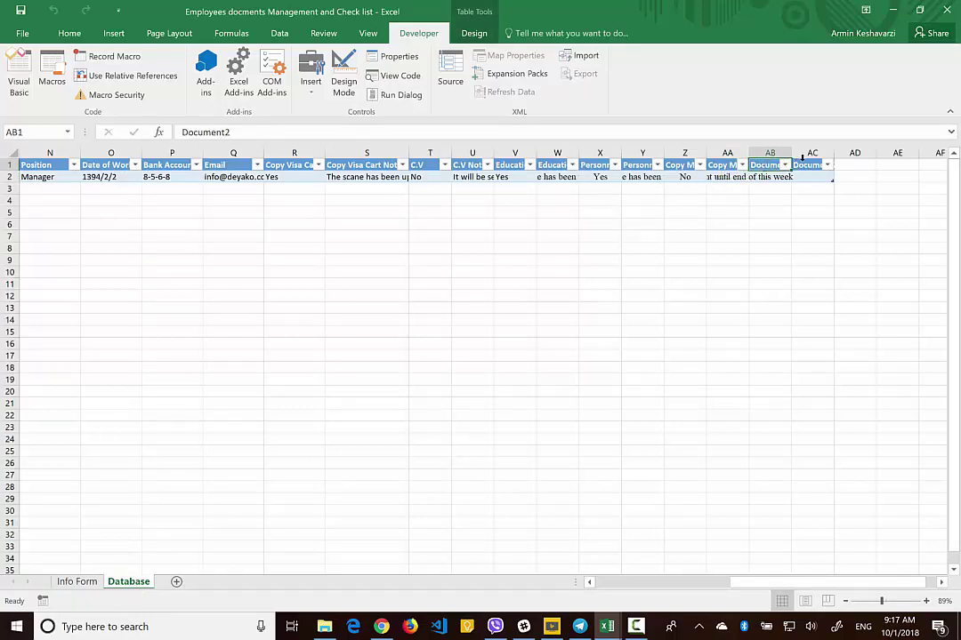
{"action": "left_click", "coordinate": [806, 165]}
{"action": "left_click", "coordinate": [772, 177]}
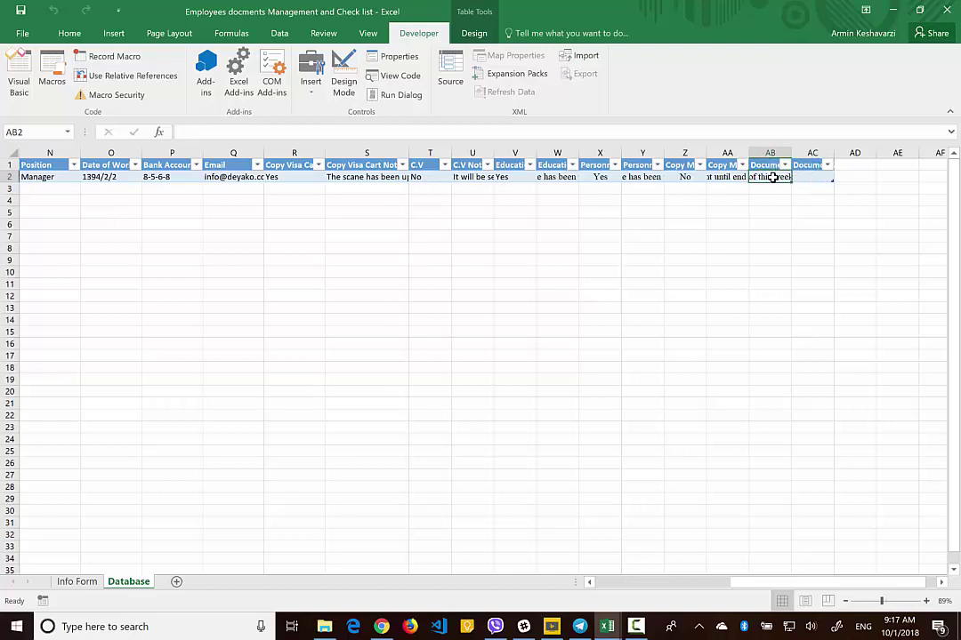
{"action": "left_click", "coordinate": [796, 177]}
{"action": "left_click", "coordinate": [758, 179]}
Fit column AA's width to its contents, check cells AB2 to AC2, and return to the Info Form sheet.
{"action": "double_click", "coordinate": [749, 153]}
{"action": "left_click_drag", "start_coordinate": [898, 174], "coordinate": [870, 175]}
{"action": "left_click_drag", "start_coordinate": [896, 177], "coordinate": [871, 177]}
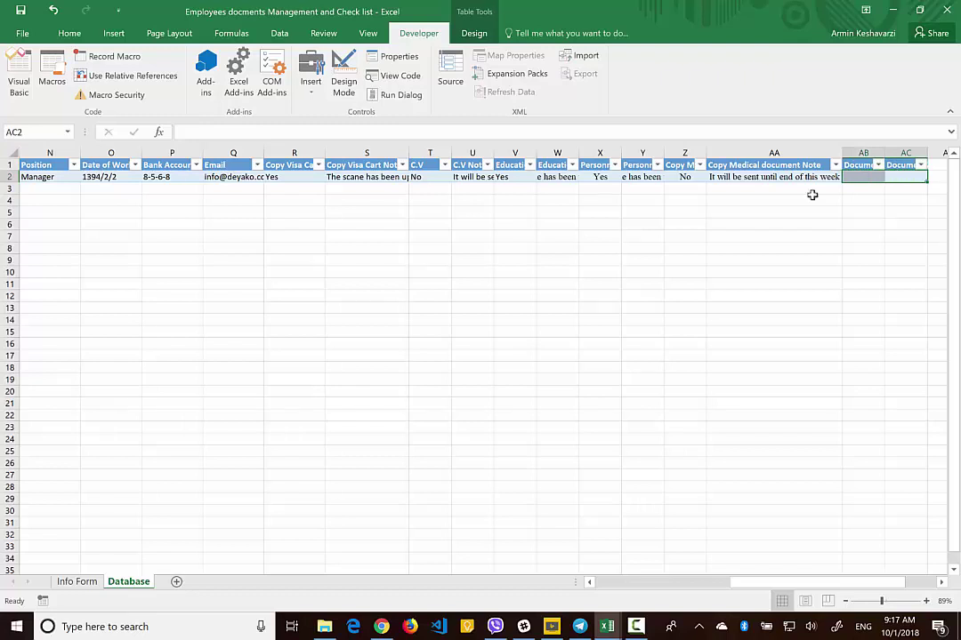
{"action": "left_click", "coordinate": [78, 581]}
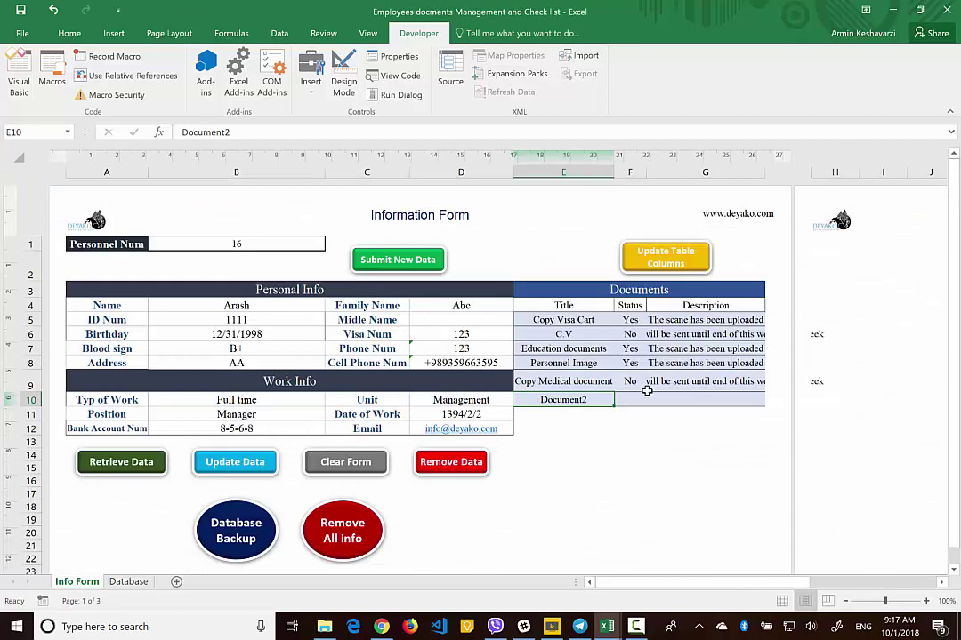
Clear the "Document2" title from E10 and run Update Table Columns to match the shortened document list.
{"action": "key", "text": "Delete"}
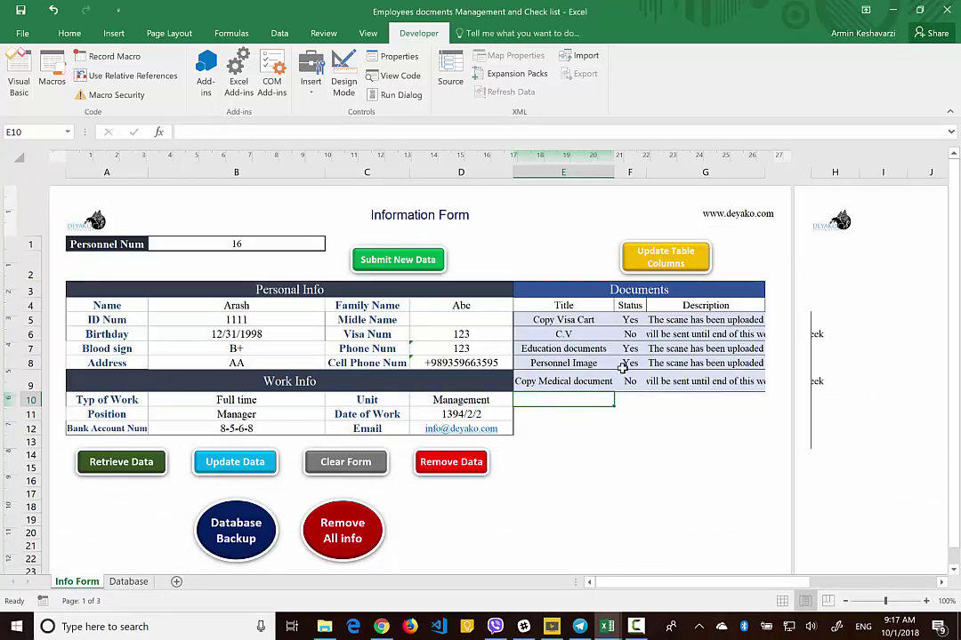
{"action": "left_click", "coordinate": [667, 258]}
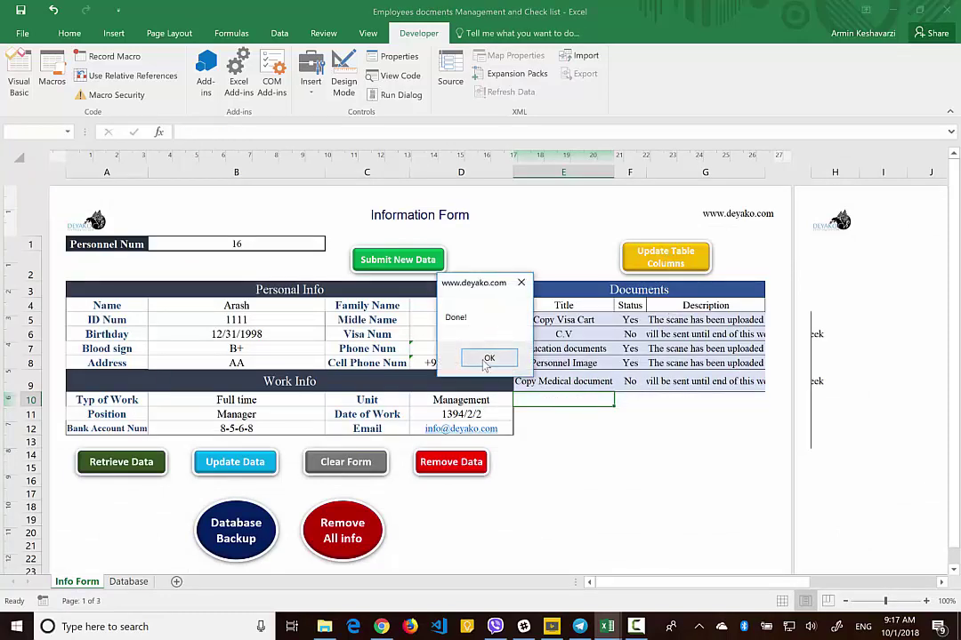
{"action": "left_click", "coordinate": [489, 359]}
Check the end of the Database table and the existing record's cells AA2 and Z2.
{"action": "left_click", "coordinate": [133, 583]}
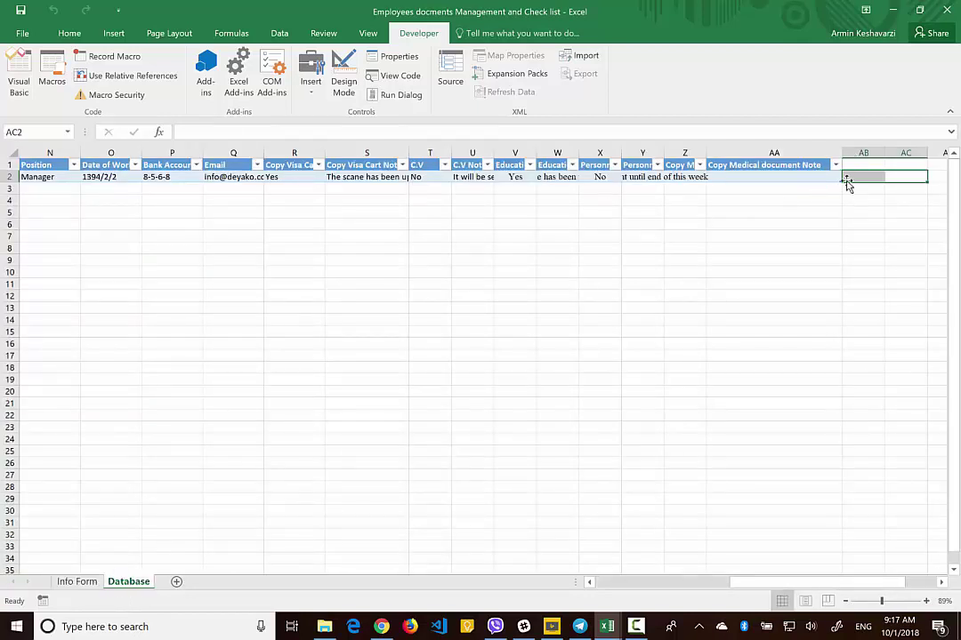
{"action": "left_click", "coordinate": [718, 175]}
{"action": "left_click", "coordinate": [683, 177]}
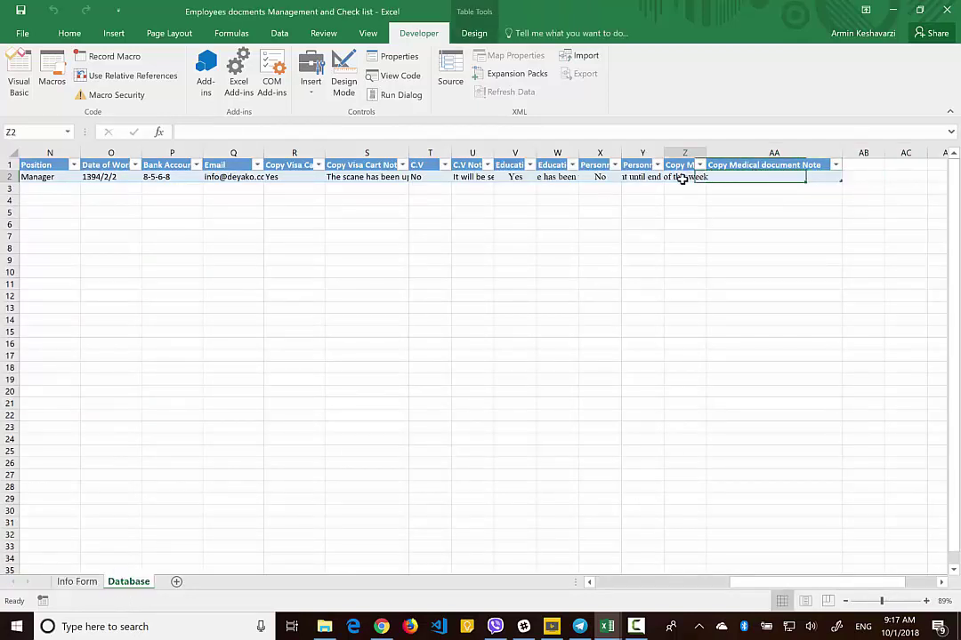
Return to the Info Form sheet and submit the second employee's record as new data.
{"action": "key", "text": "ctrl+Page_Up"}
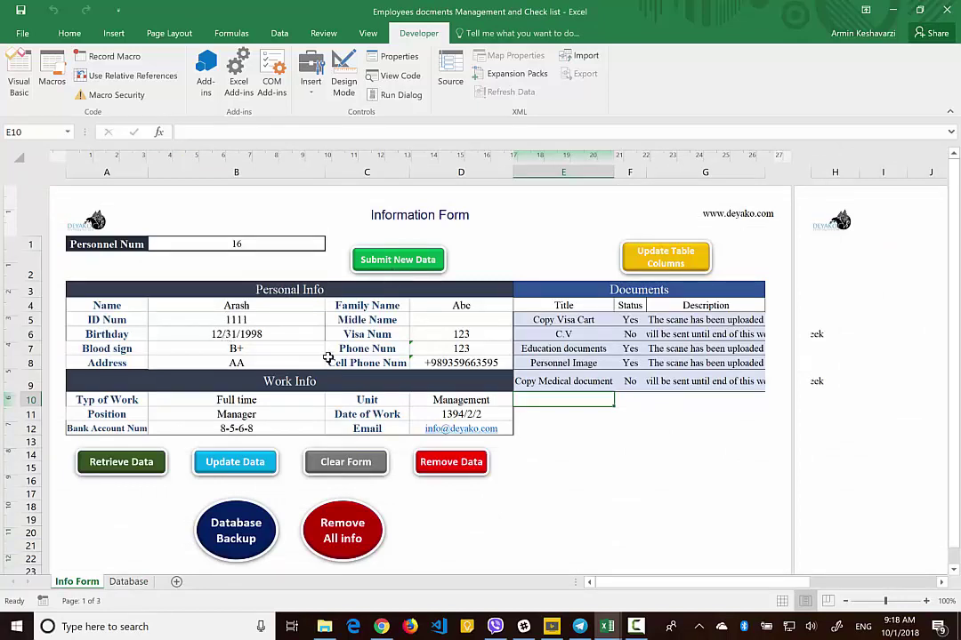
{"action": "left_click", "coordinate": [429, 259]}
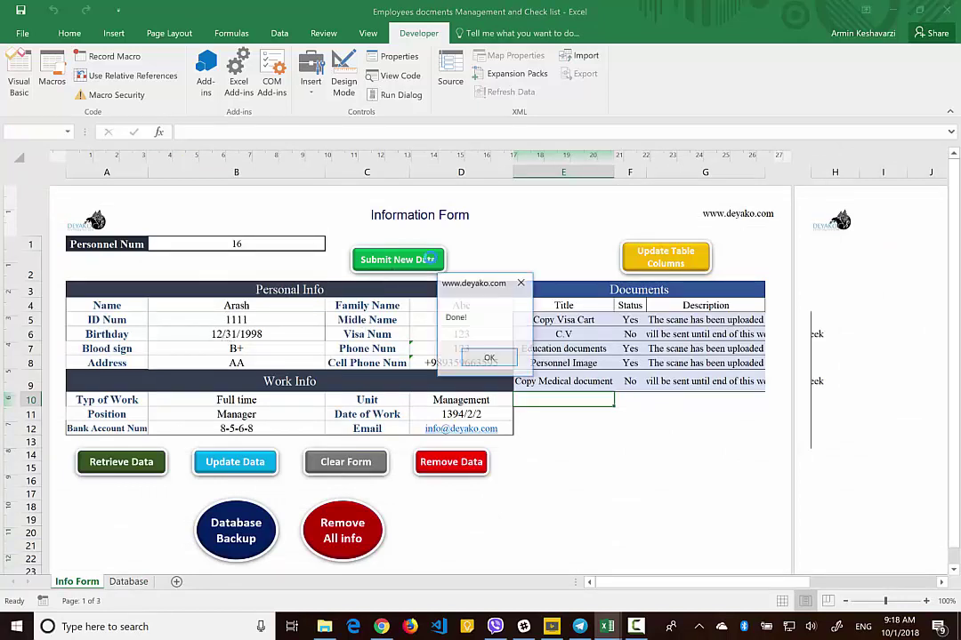
{"action": "left_click", "coordinate": [488, 359]}
Enter the third employee's personnel number, first name and ID number, and submit the record as new data.
{"action": "left_click", "coordinate": [232, 243]}
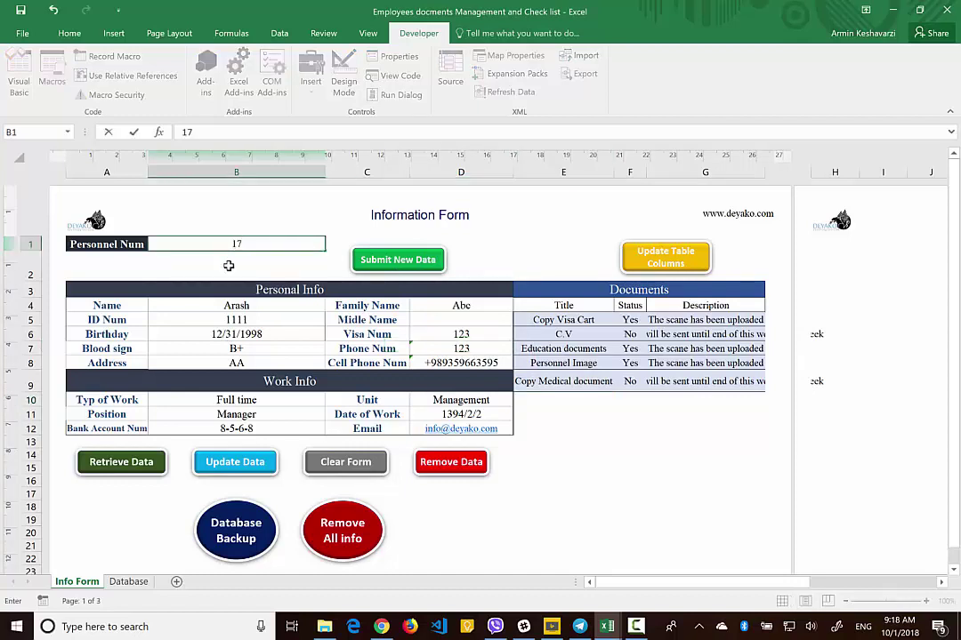
{"action": "left_click", "coordinate": [238, 307]}
{"action": "type", "text": "Yasamn"}
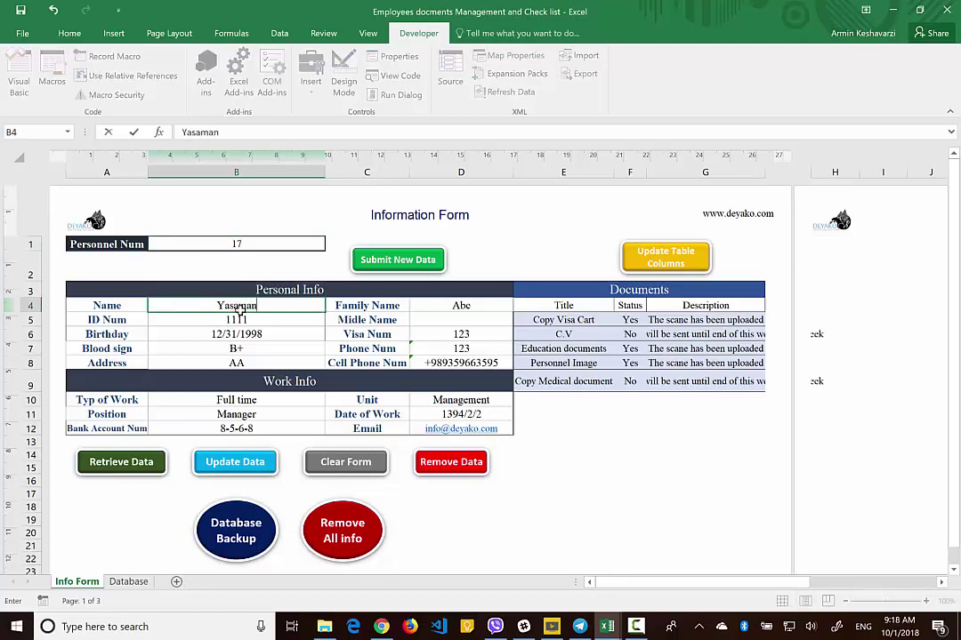
{"action": "key", "text": "Return"}
{"action": "type", "text": "2222"}
{"action": "key", "text": "Return"}
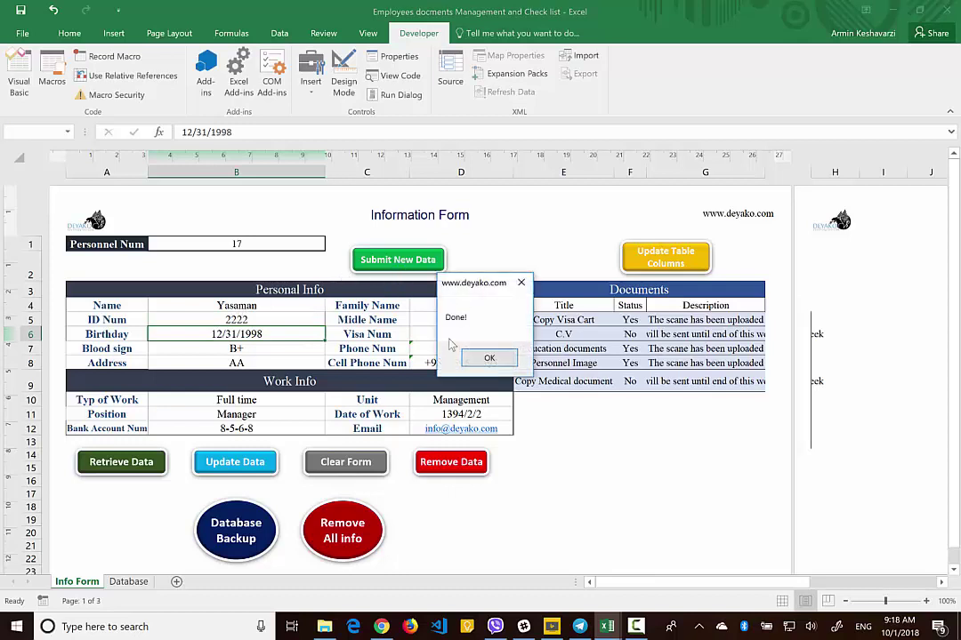
{"action": "left_click", "coordinate": [489, 358]}
Enter the fourth employee's first name, ID number and personnel number, and submit the record as new data.
{"action": "left_click", "coordinate": [264, 308]}
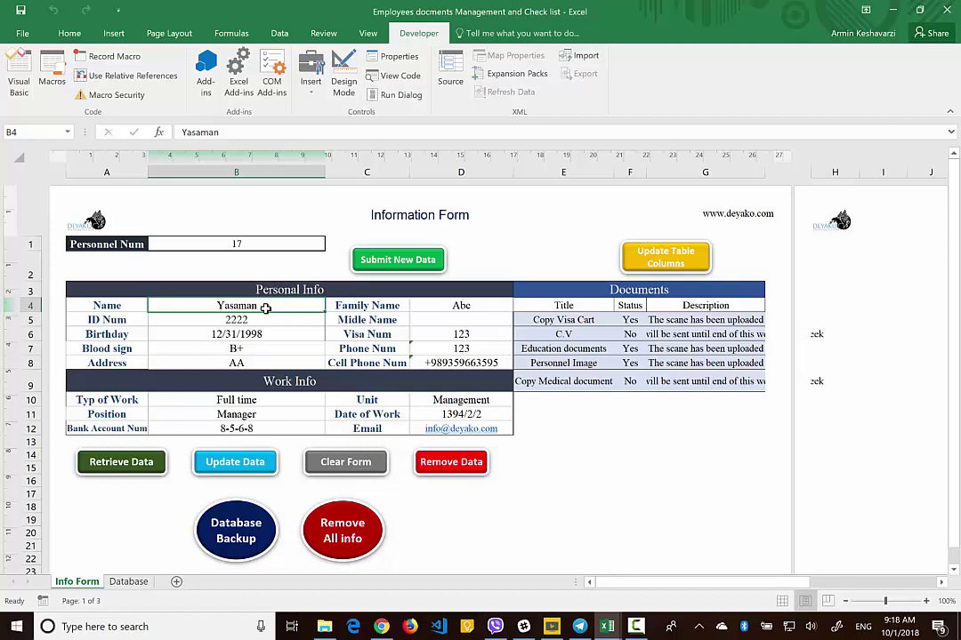
{"action": "type", "text": "Alex"}
{"action": "key", "text": "Return"}
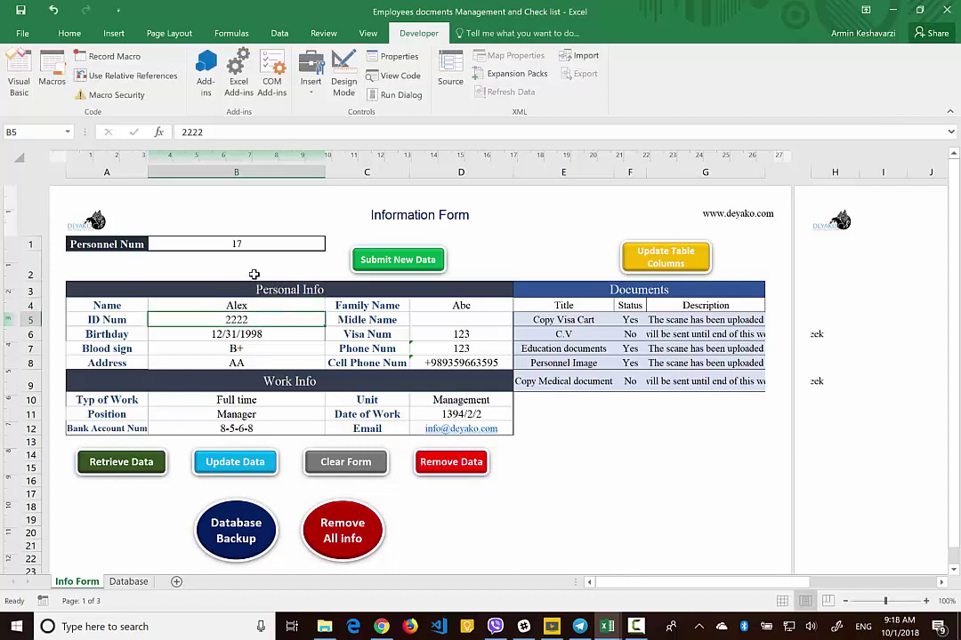
{"action": "type", "text": "3333"}
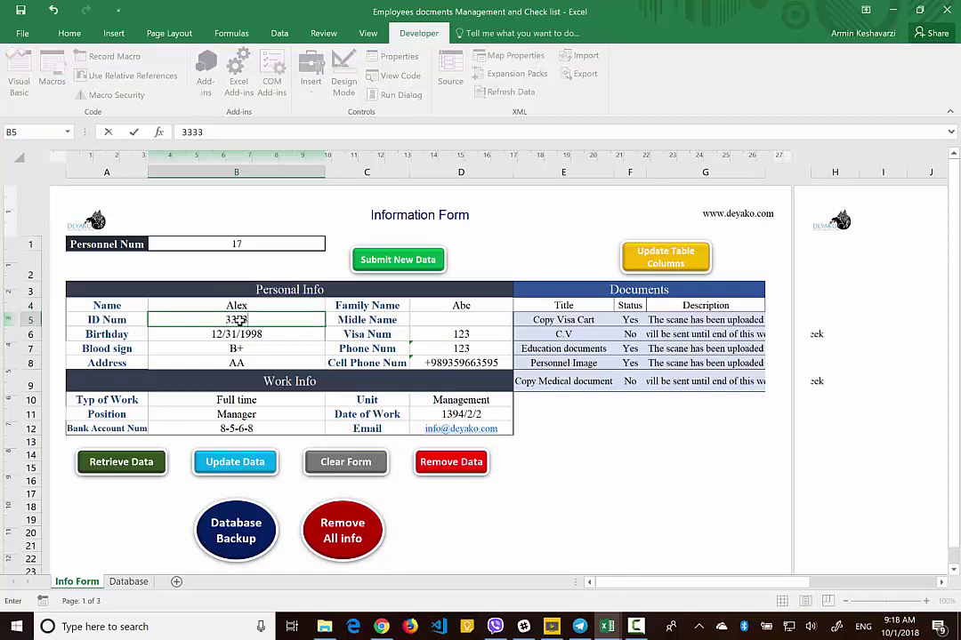
{"action": "left_click", "coordinate": [256, 244]}
{"action": "type", "text": "1"}
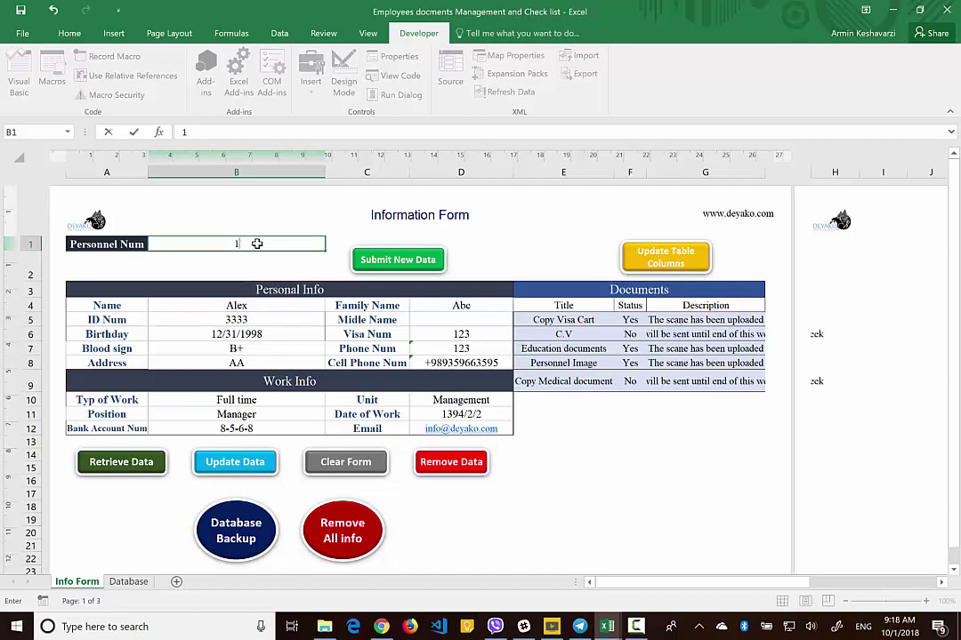
{"action": "type", "text": "8"}
{"action": "key", "text": "Return"}
{"action": "left_click", "coordinate": [397, 260]}
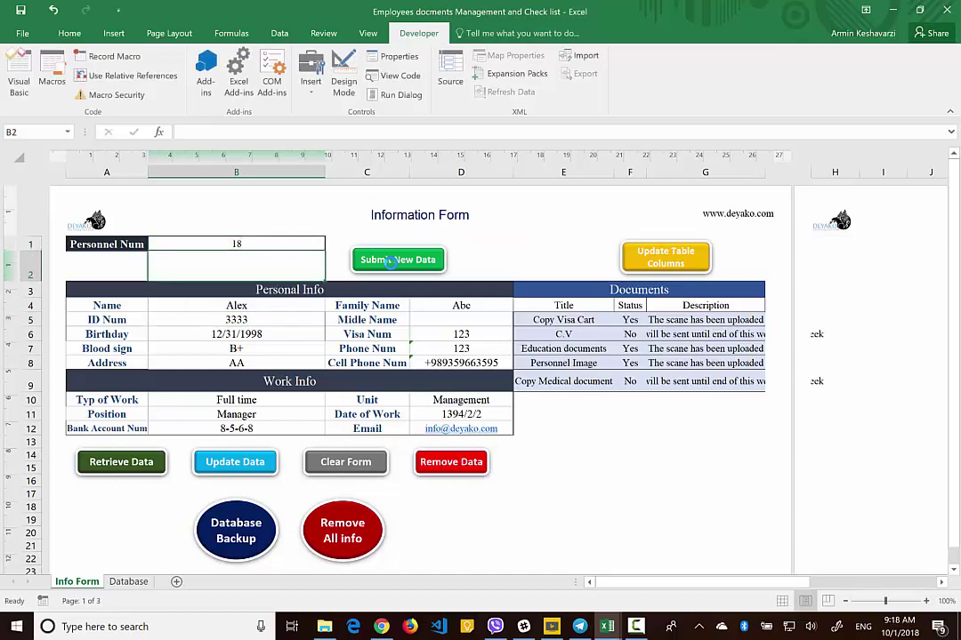
{"action": "left_click", "coordinate": [489, 357]}
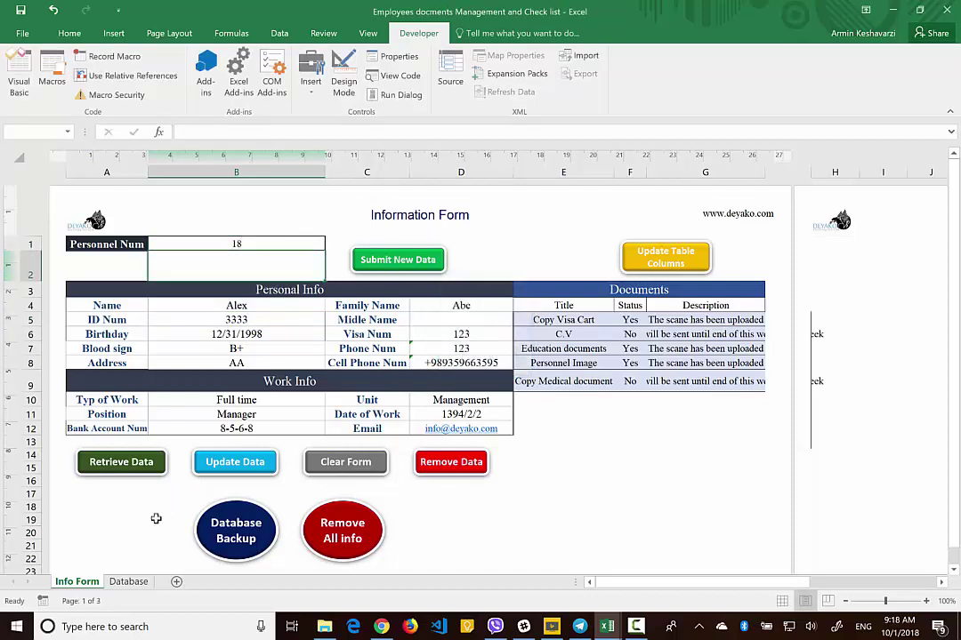
Review the submitted employee records on the Database sheet, from the personnel numbers through to the Copy Medical document columns.
{"action": "left_click", "coordinate": [128, 582]}
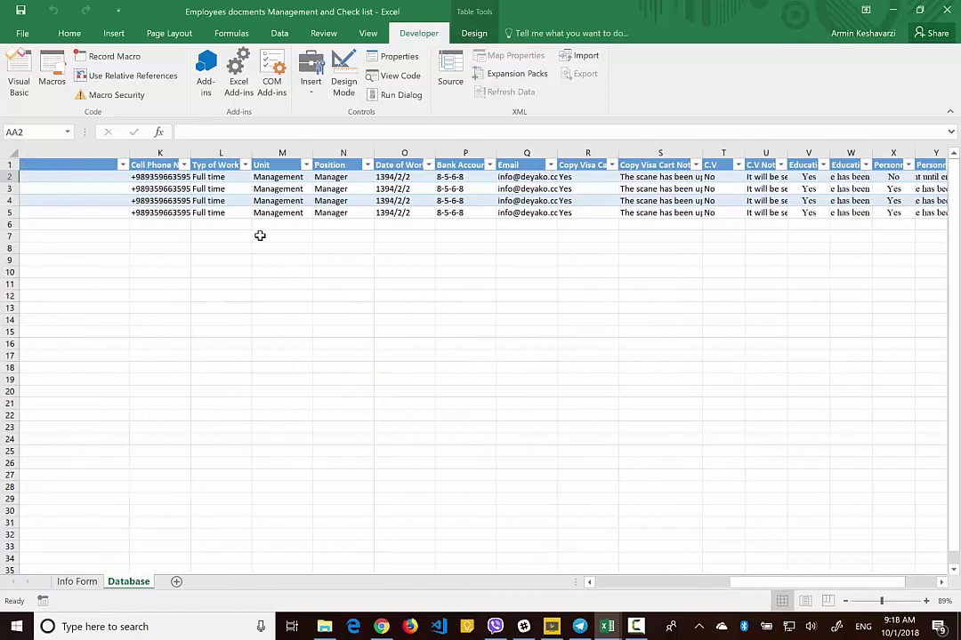
{"action": "scroll", "coordinate": [260, 236], "scroll_direction": "left", "scroll_amount": 5}
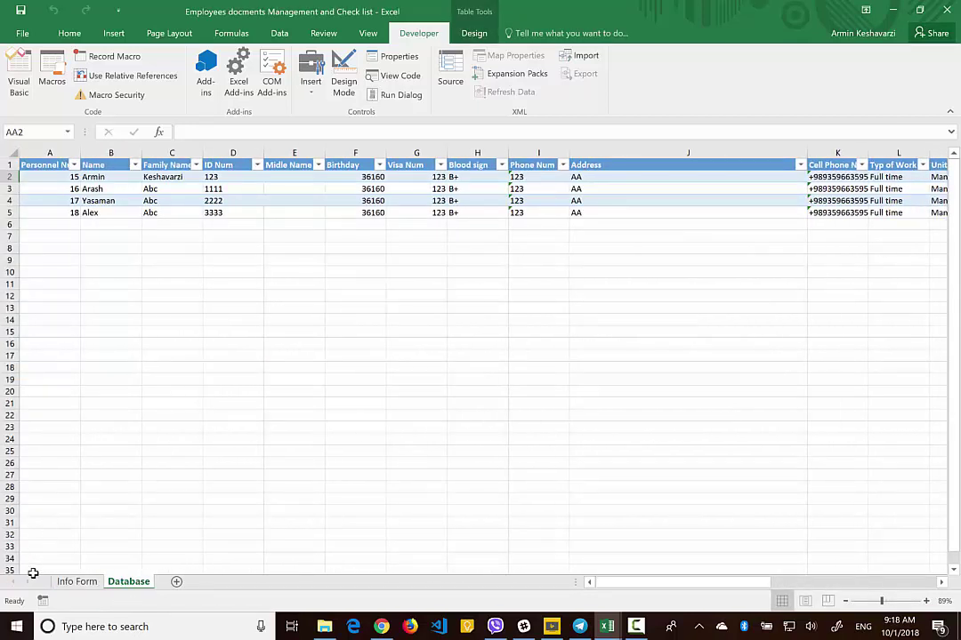
{"action": "left_click", "coordinate": [76, 582]}
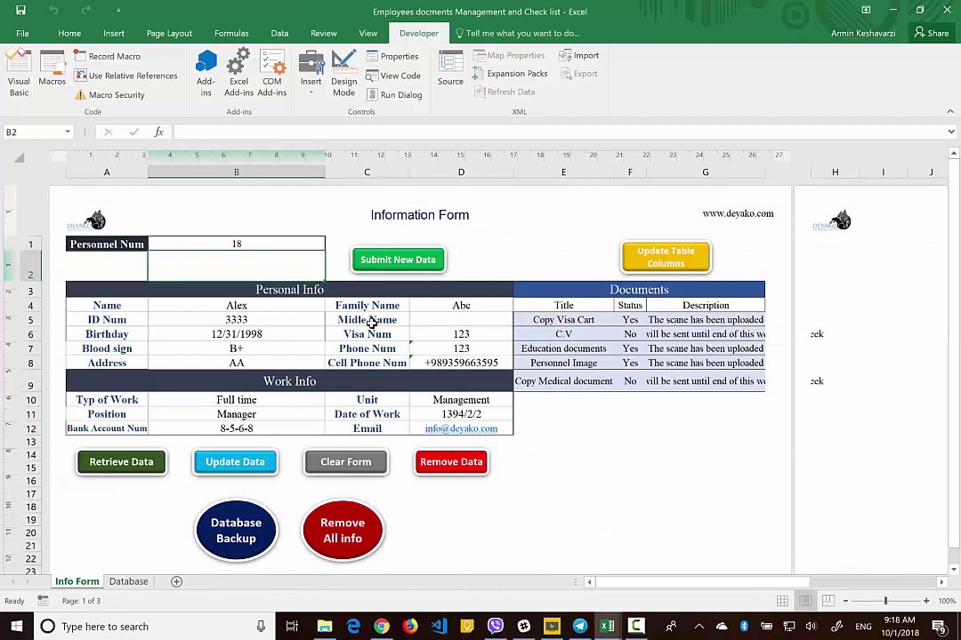
{"action": "left_click", "coordinate": [248, 246]}
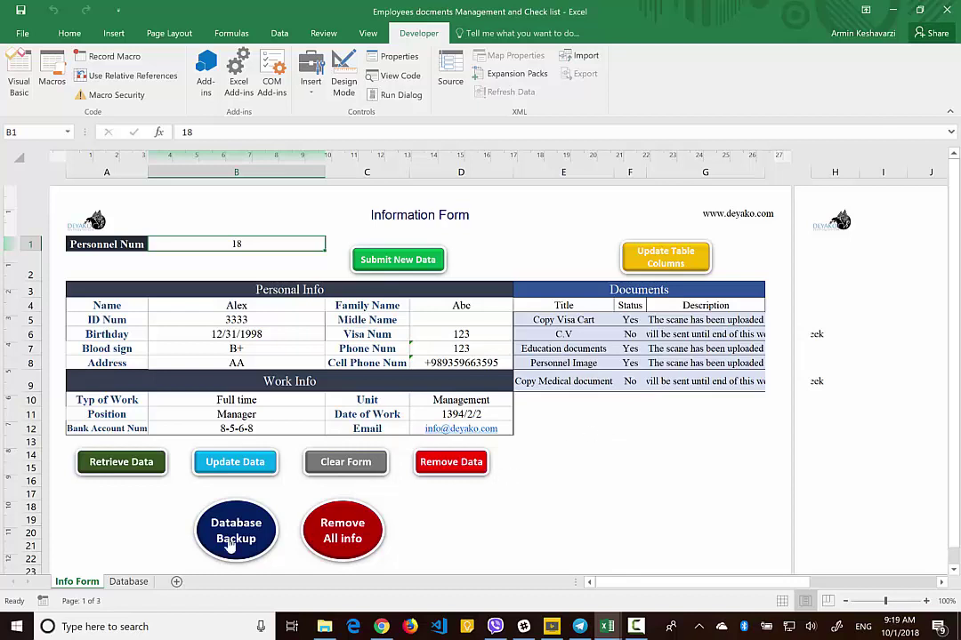
{"action": "left_click", "coordinate": [128, 581]}
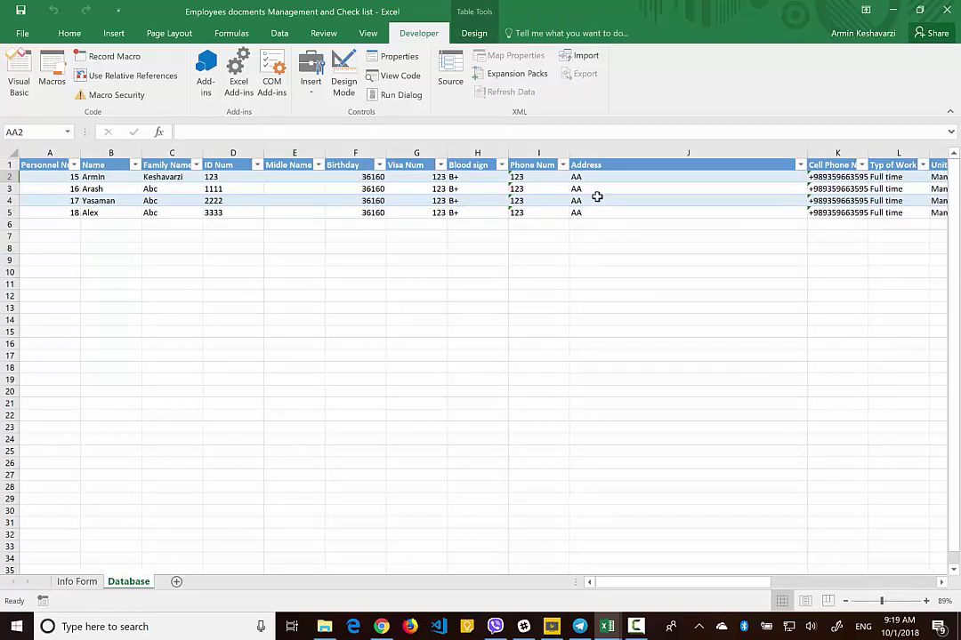
{"action": "scroll", "coordinate": [658, 204], "scroll_direction": "right", "scroll_amount": 8}
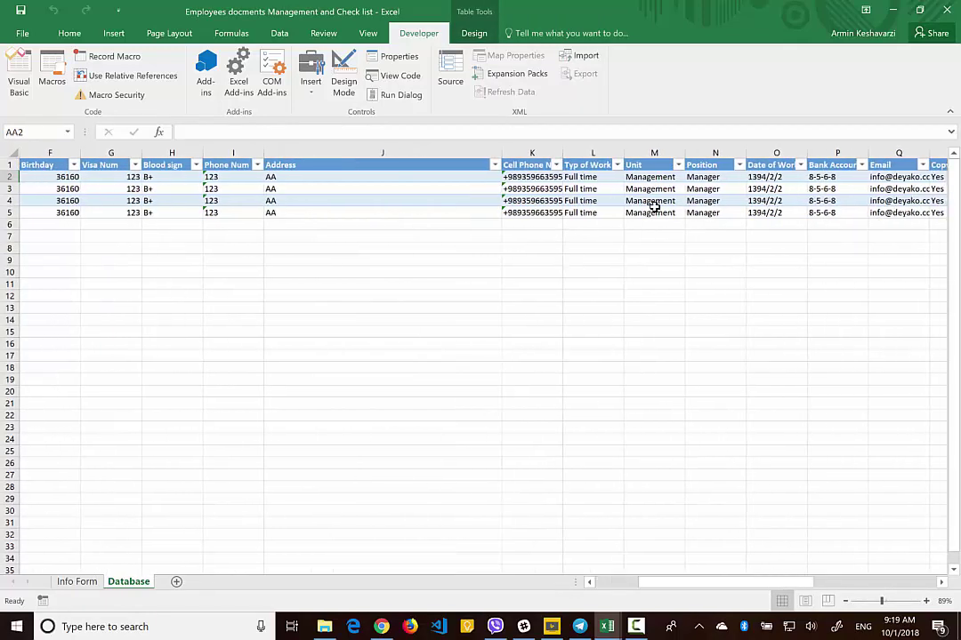
{"action": "scroll", "coordinate": [654, 207], "scroll_direction": "left", "scroll_amount": 8}
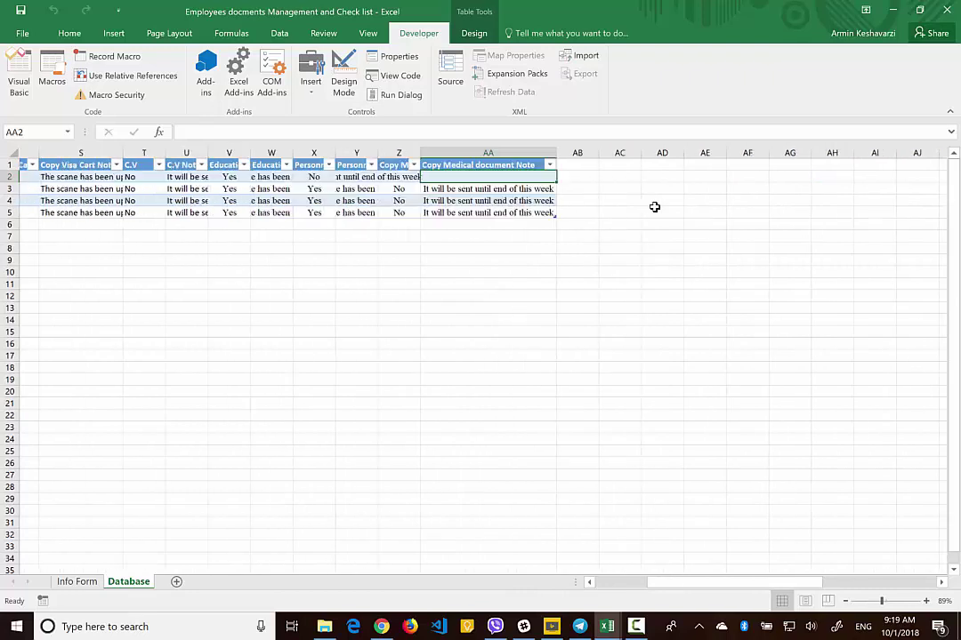
Return to the Info Form sheet, enter the first employee's personnel number and retrieve that record into the form.
{"action": "left_click", "coordinate": [80, 581]}
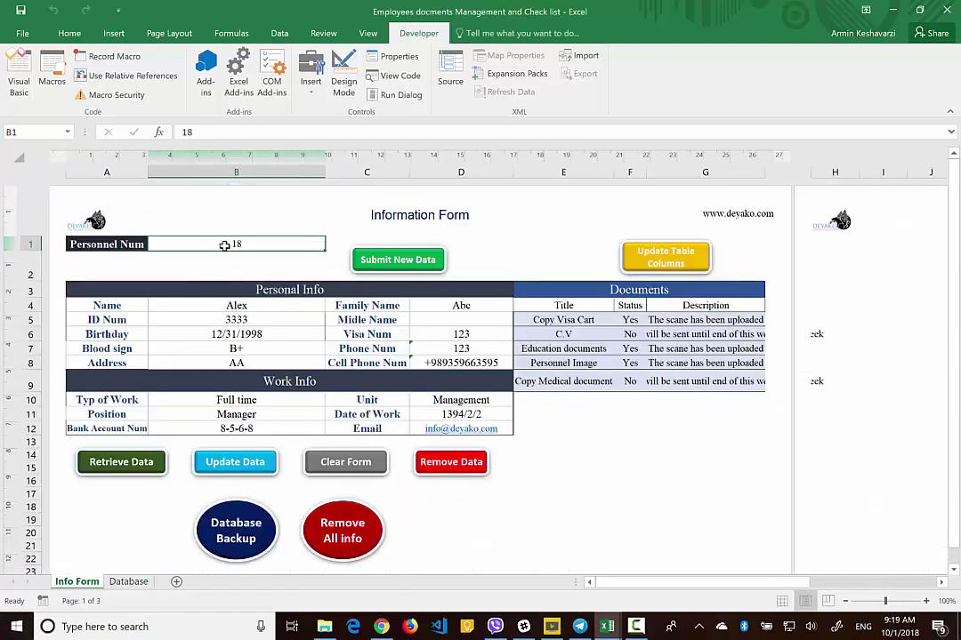
{"action": "type", "text": "15"}
{"action": "key", "text": "Return"}
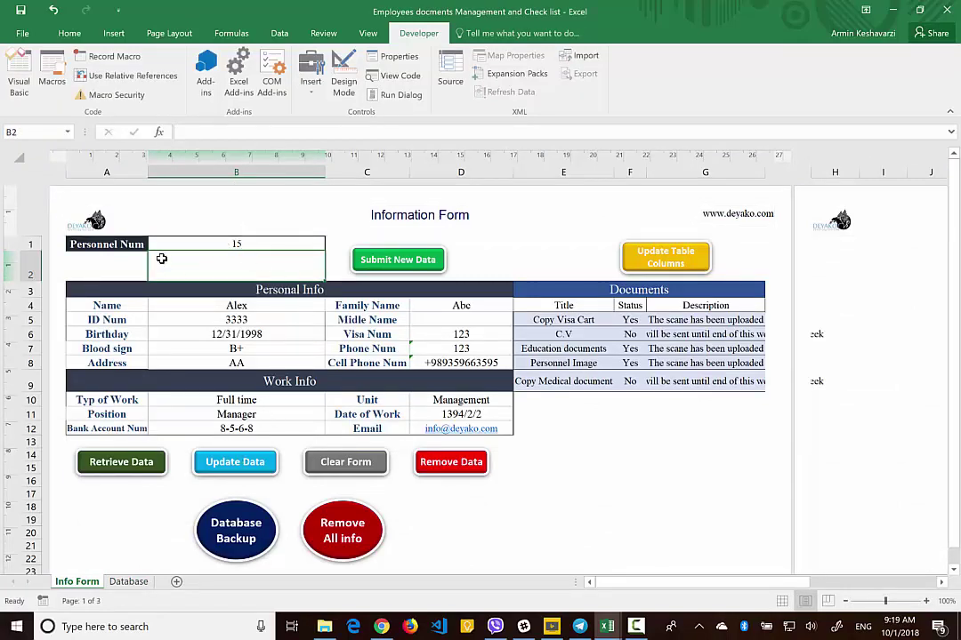
{"action": "left_click", "coordinate": [140, 463]}
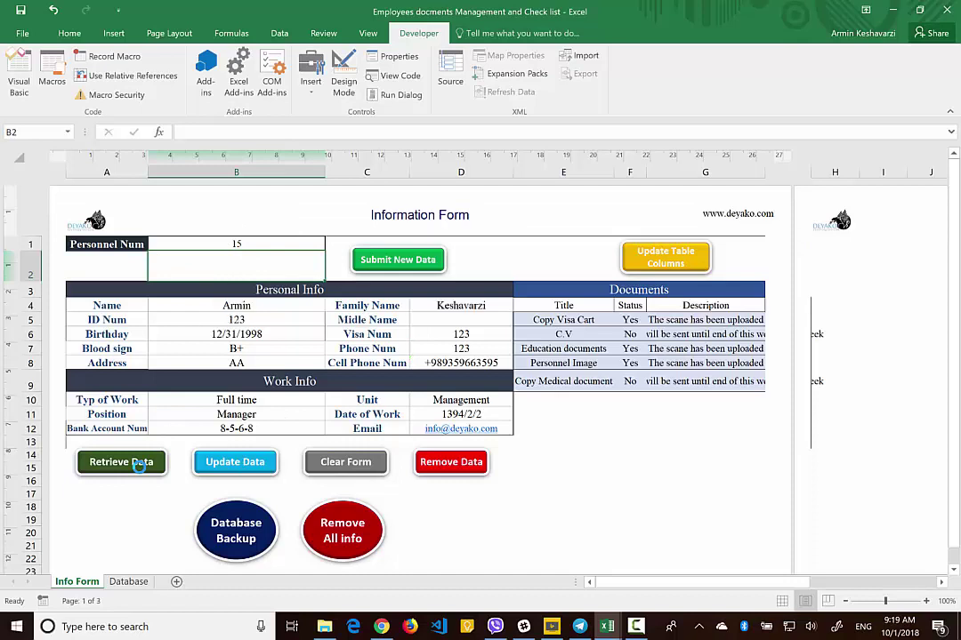
{"action": "left_click", "coordinate": [503, 356]}
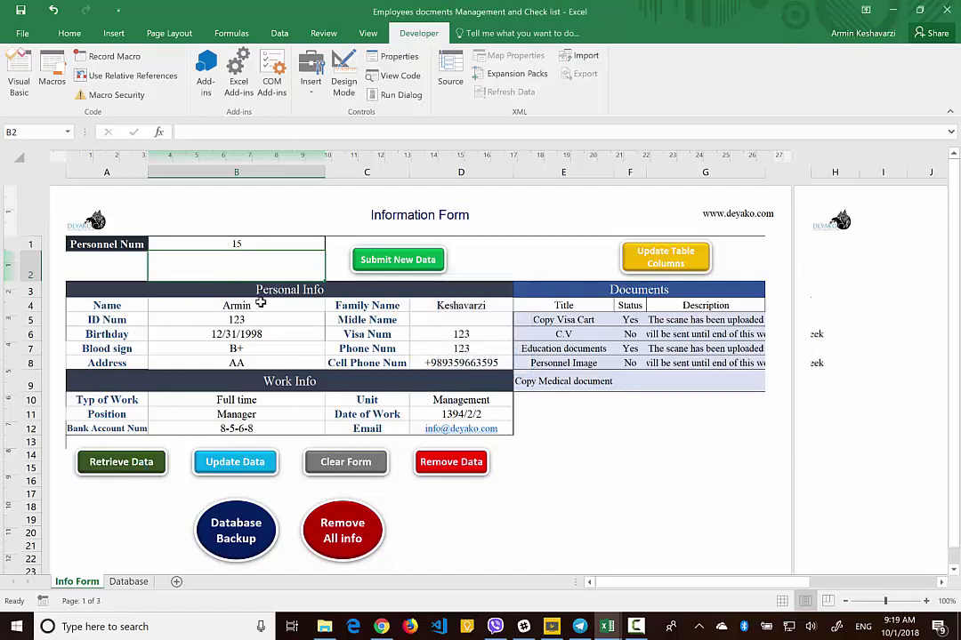
Set the Copy Medical document status to "Yes" and its description to "The document Updated and uploaded".
{"action": "left_click", "coordinate": [631, 379]}
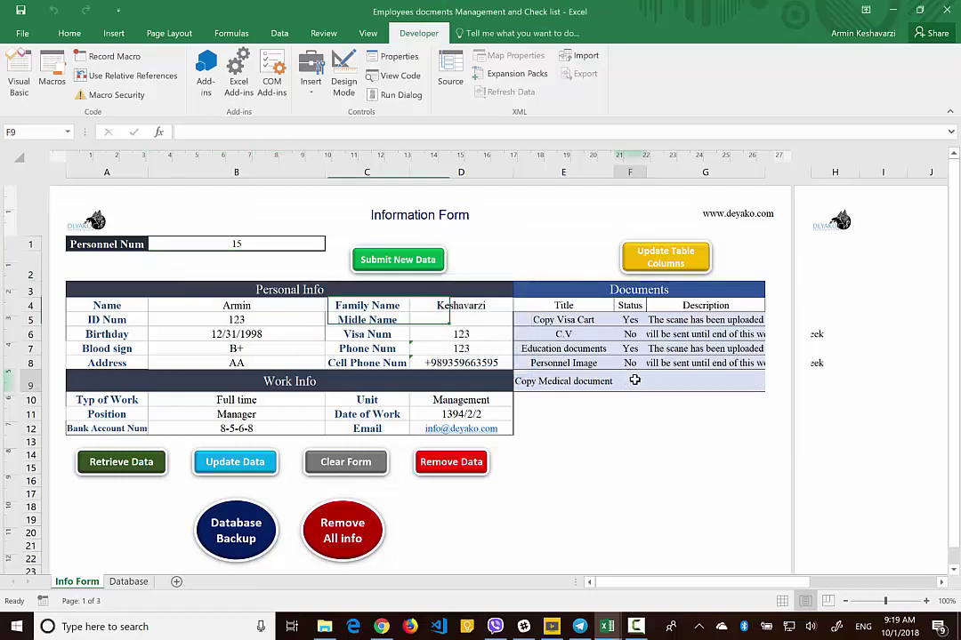
{"action": "type", "text": "Yes"}
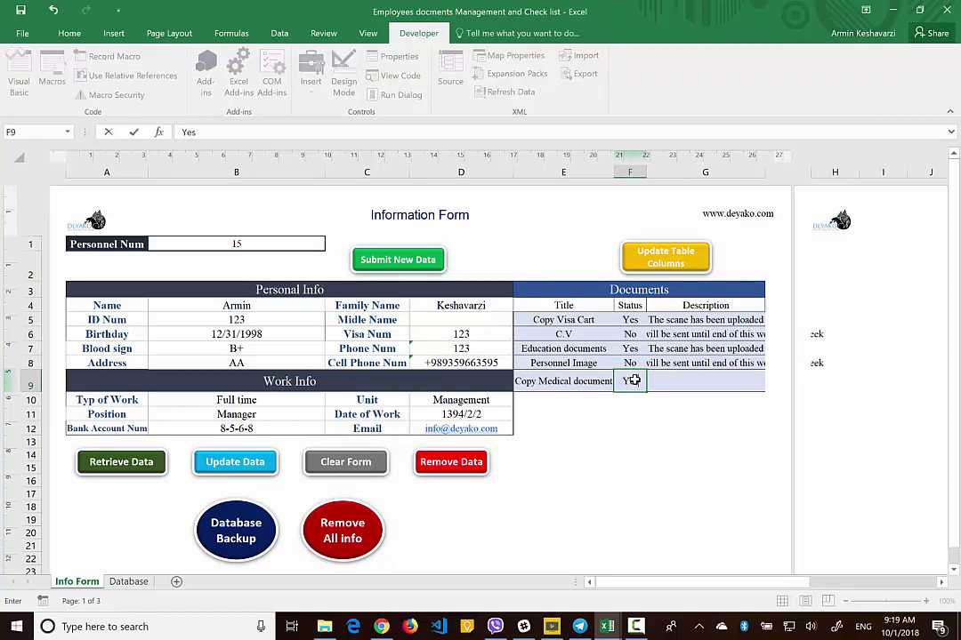
{"action": "key", "text": "Tab"}
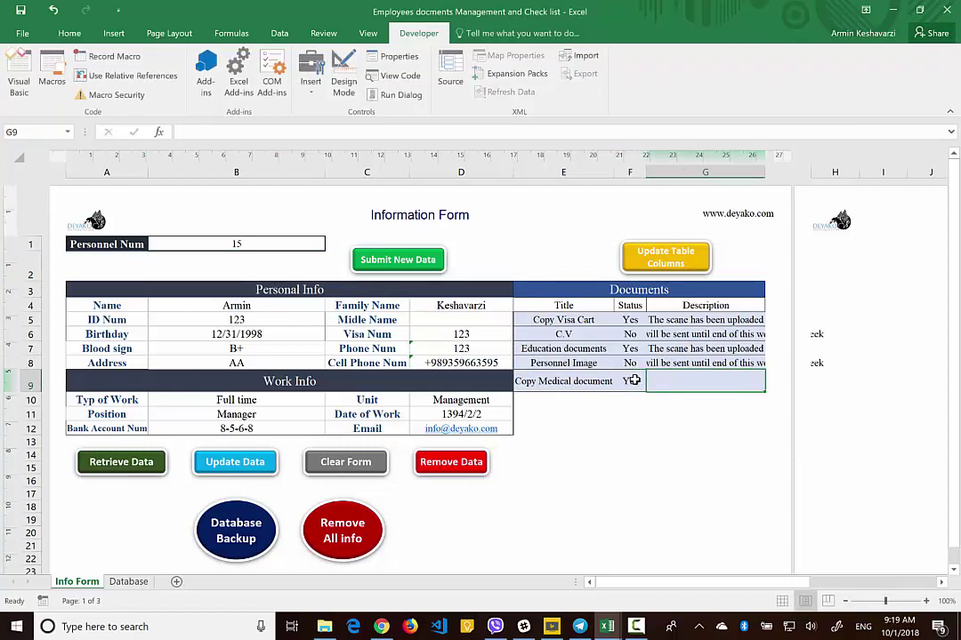
{"action": "type", "text": "H"}
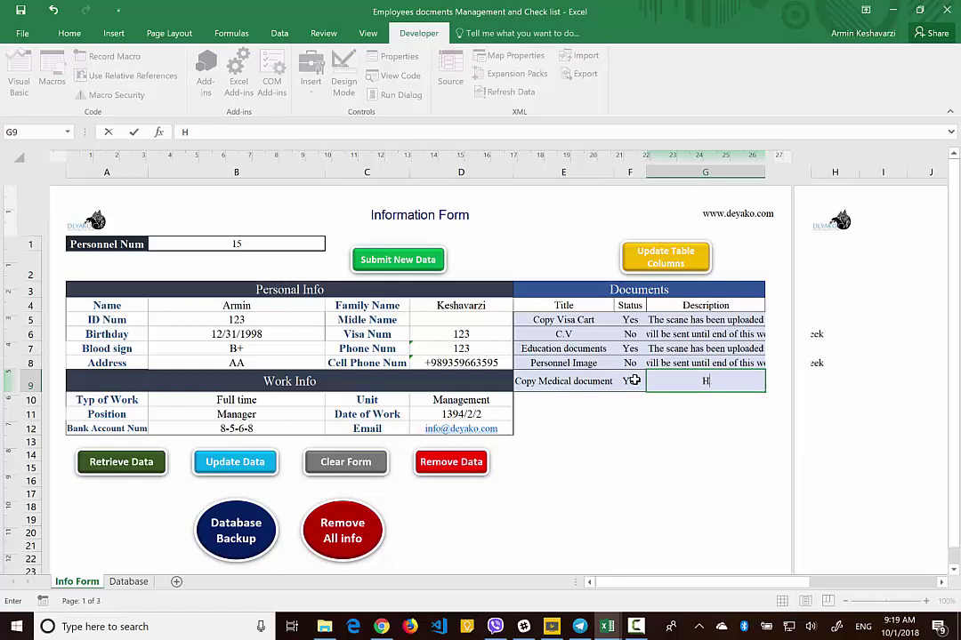
{"action": "type", "text": "The documen"}
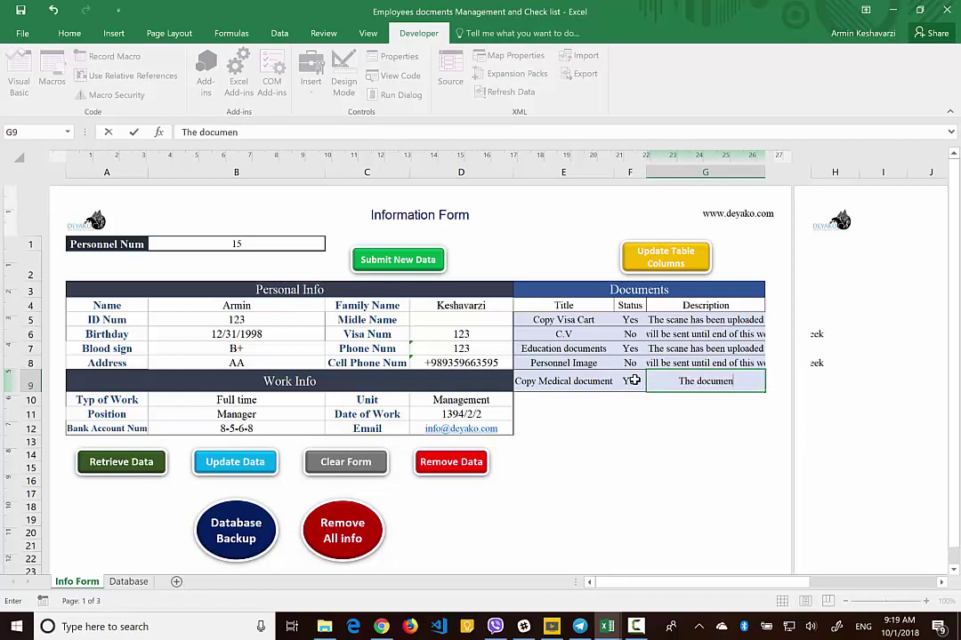
{"action": "type", "text": "t Updated a"}
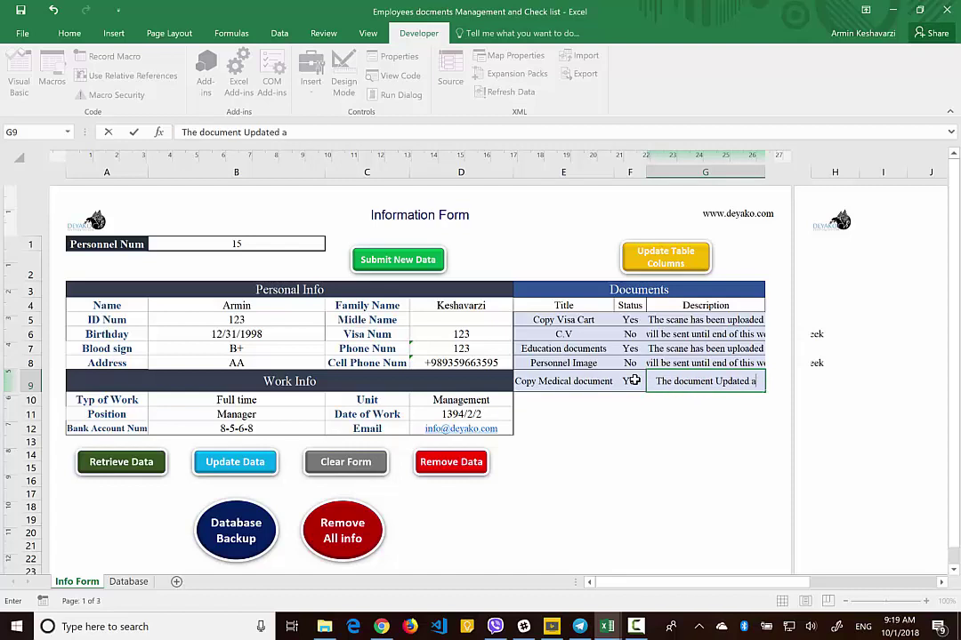
{"action": "type", "text": "nd uploaded"}
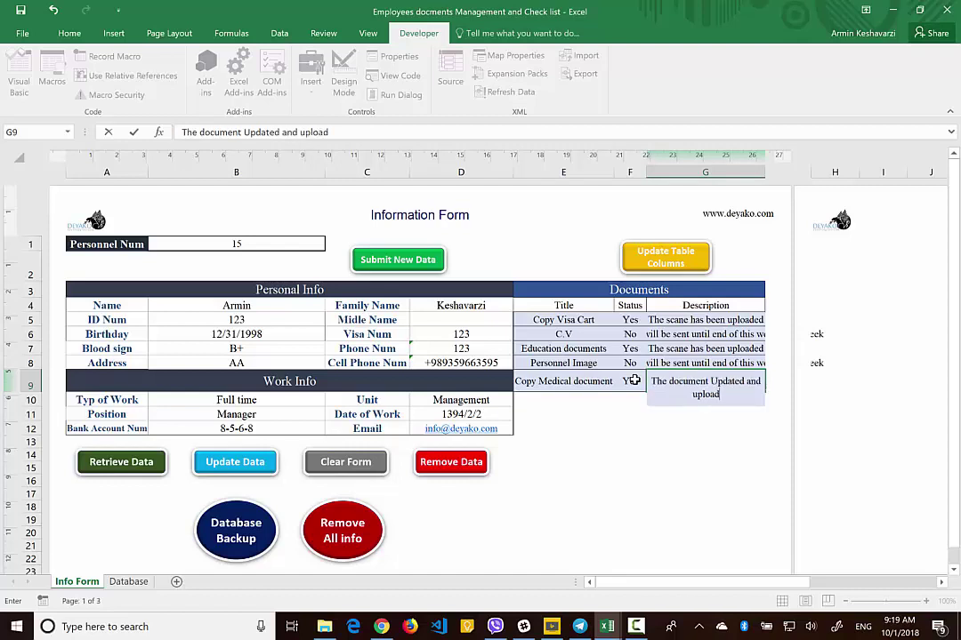
{"action": "key", "text": "Return"}
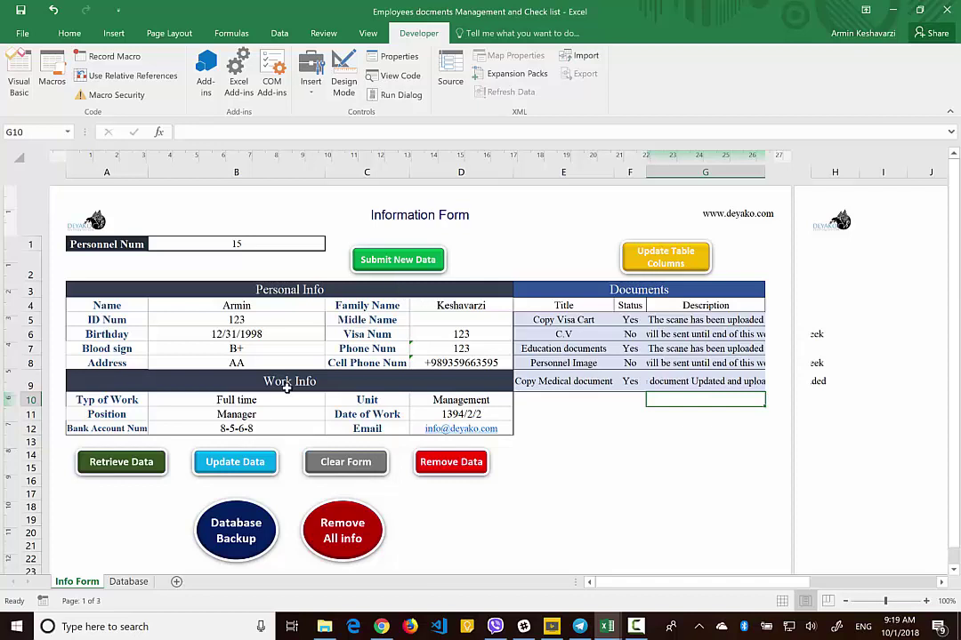
Try to submit the edited record as new data, and run Update Data to save it to the existing record.
{"action": "left_click", "coordinate": [393, 267]}
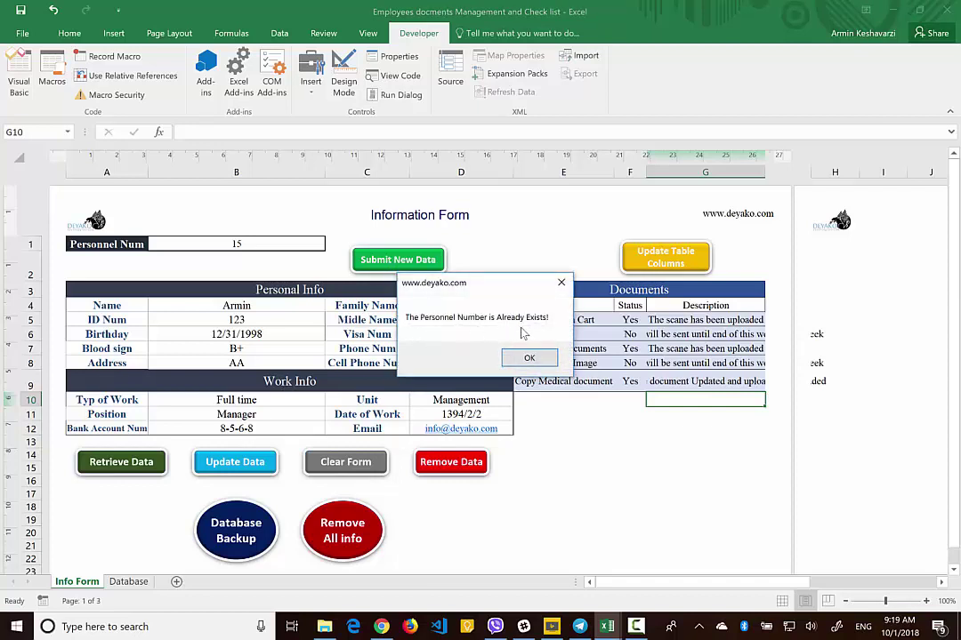
{"action": "left_click", "coordinate": [531, 359]}
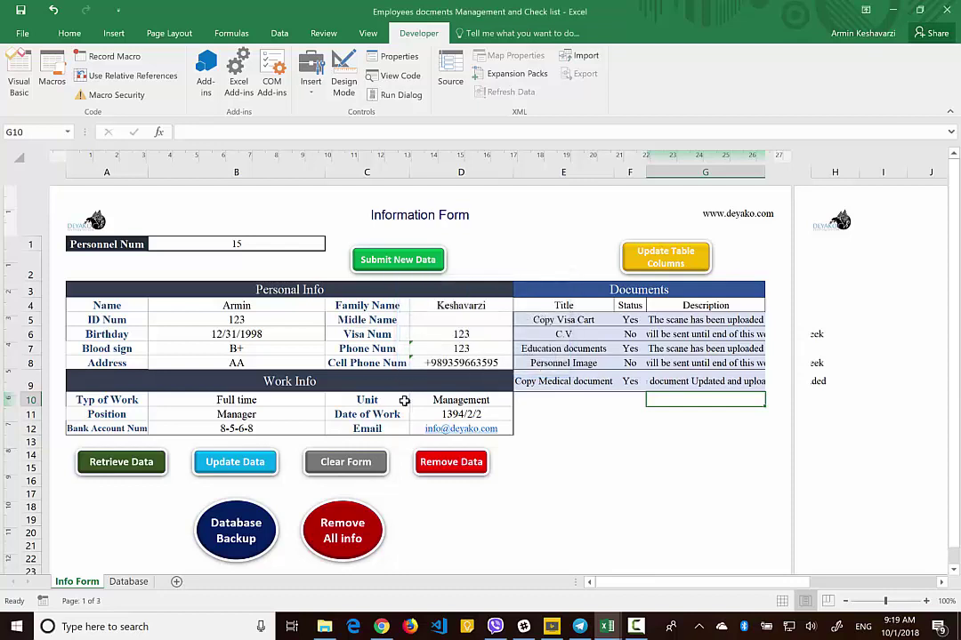
{"action": "left_click", "coordinate": [249, 474]}
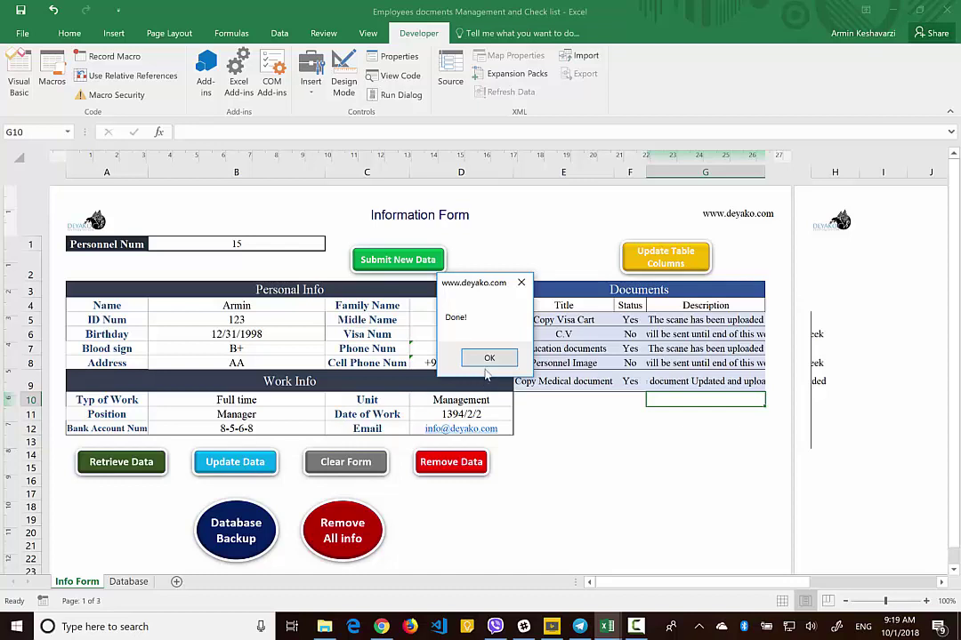
{"action": "left_click", "coordinate": [489, 358]}
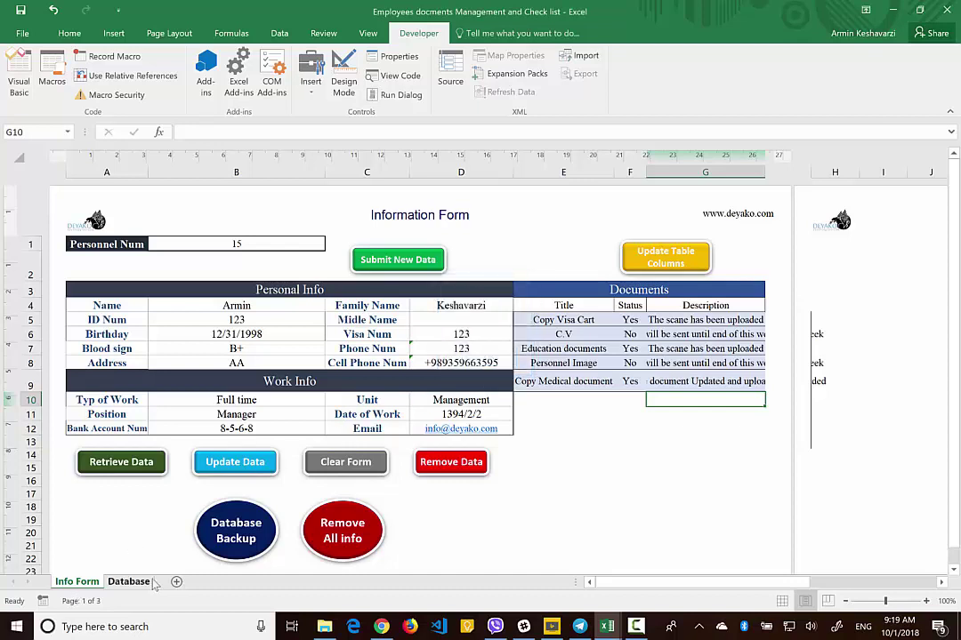
Check the Copy Medical document status and note in Database cells Z2 and AA2, and return to the Info Form sheet.
{"action": "left_click", "coordinate": [129, 581]}
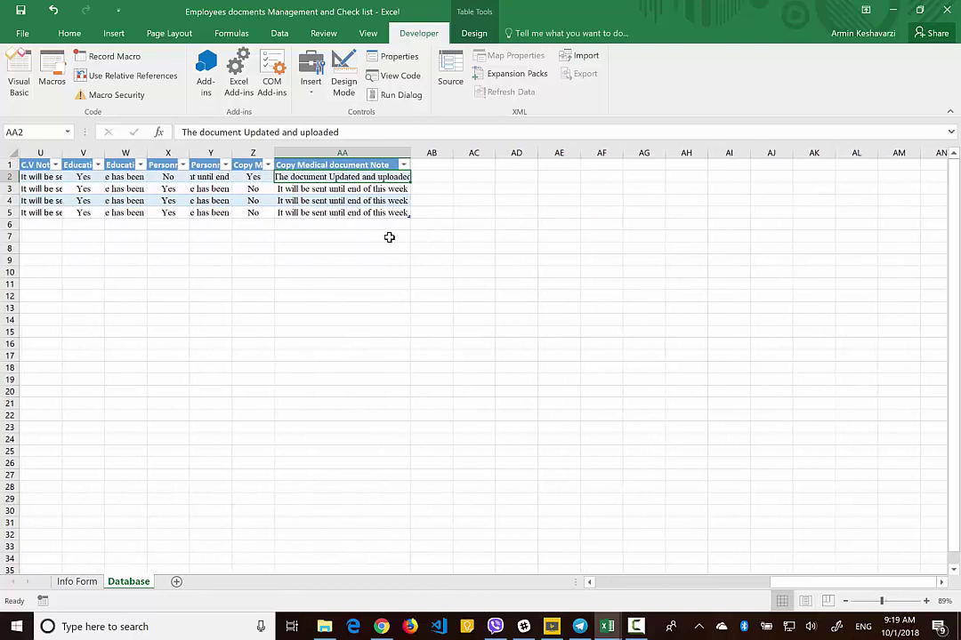
{"action": "left_click", "coordinate": [258, 179]}
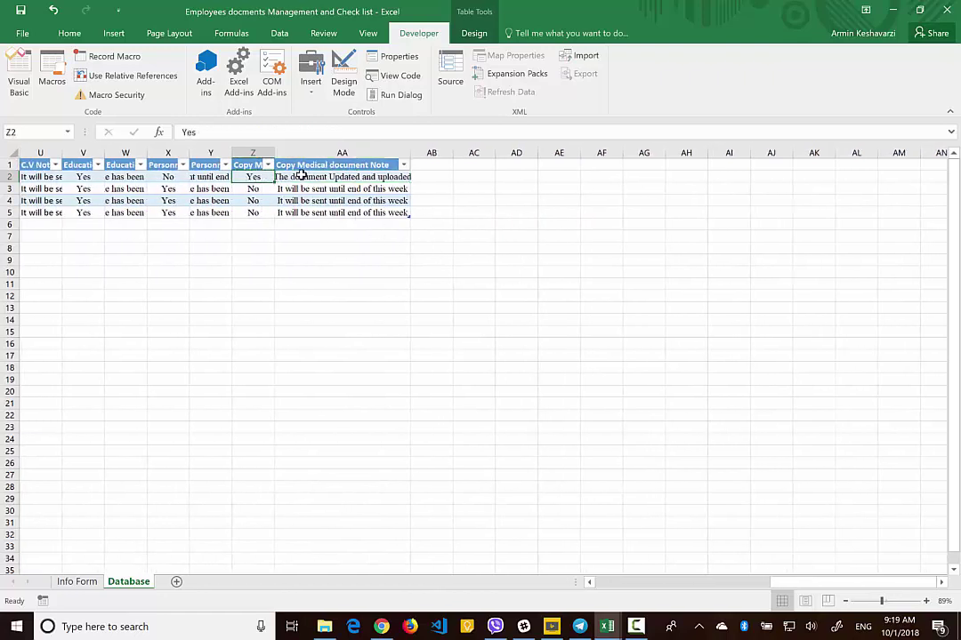
{"action": "left_click", "coordinate": [301, 176]}
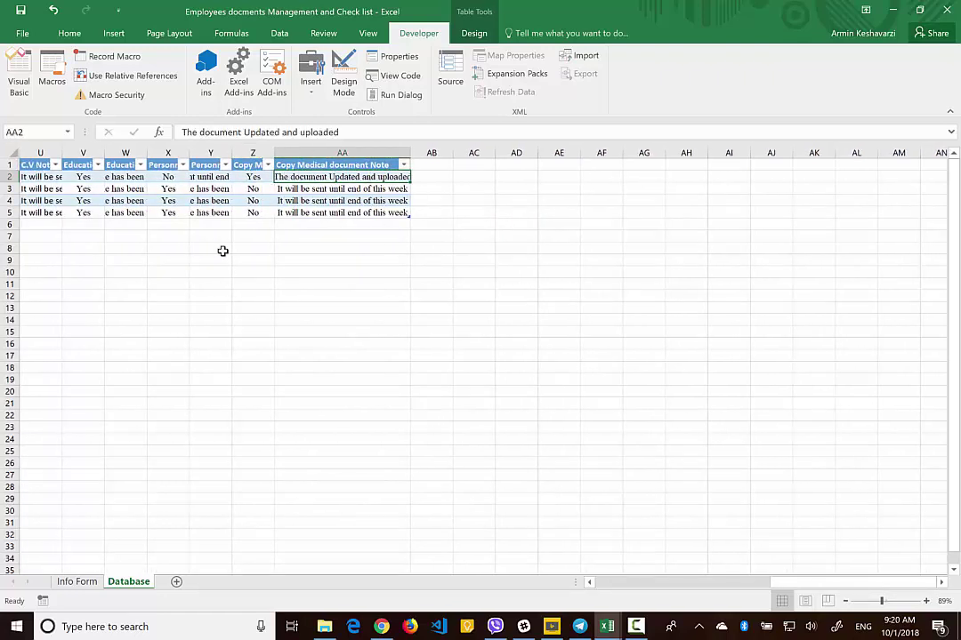
{"action": "left_click", "coordinate": [78, 582]}
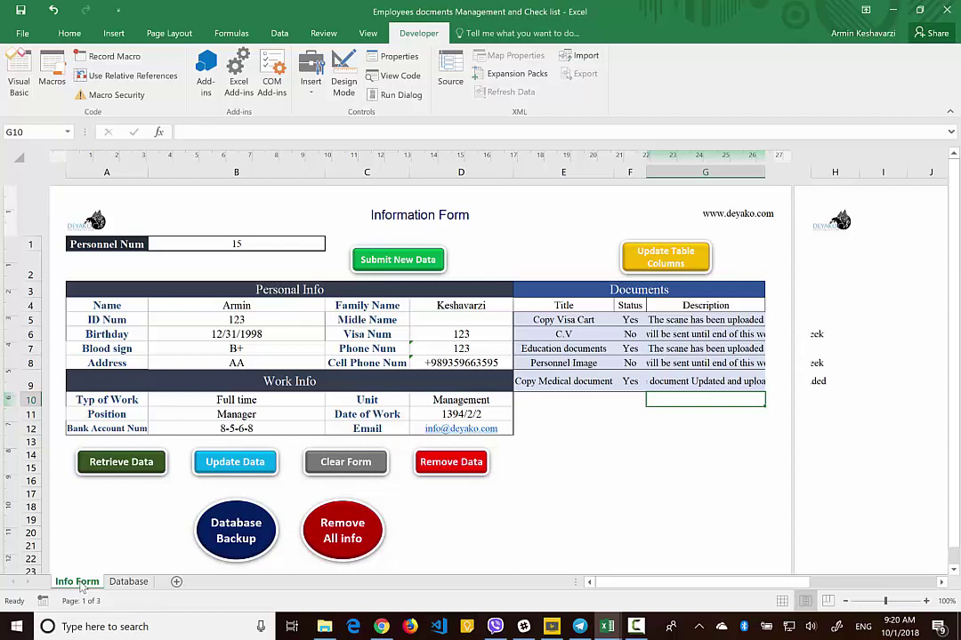
{"action": "left_click", "coordinate": [128, 584]}
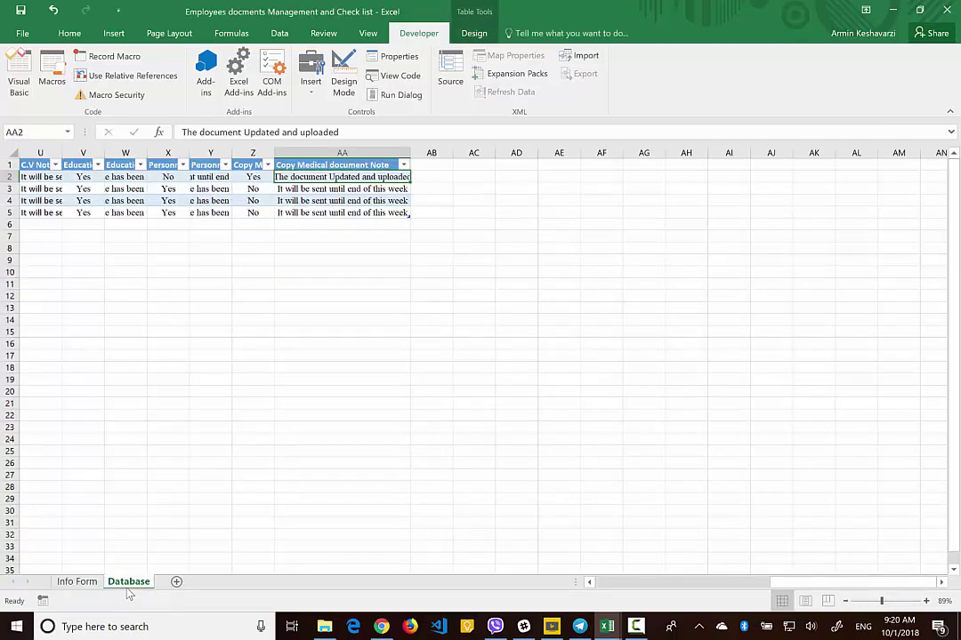
{"action": "left_click", "coordinate": [77, 582]}
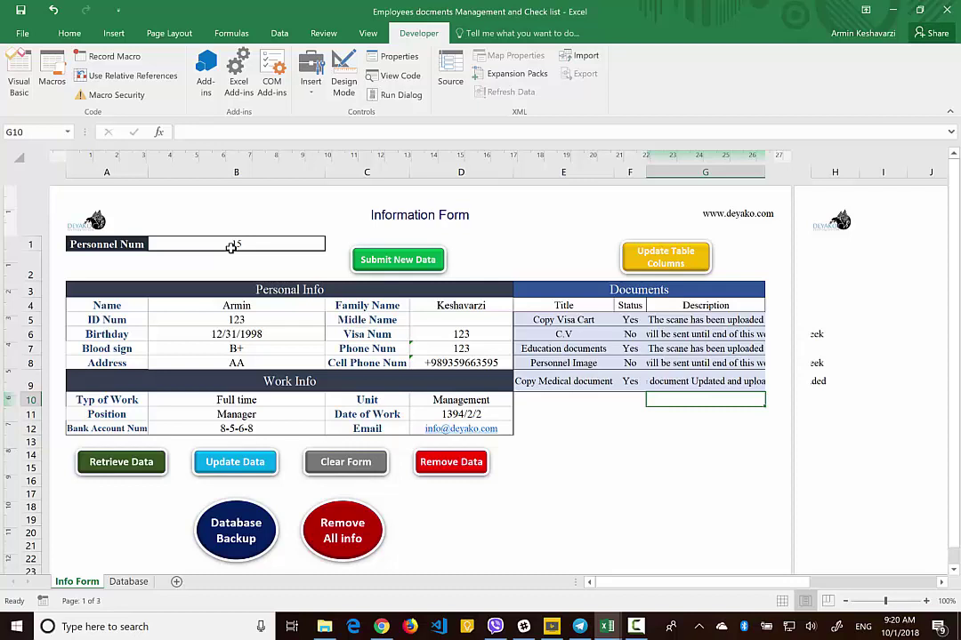
Enter a different ID number while keeping the first employee's personnel number, and retrieve the record into the form.
{"action": "left_click", "coordinate": [206, 318]}
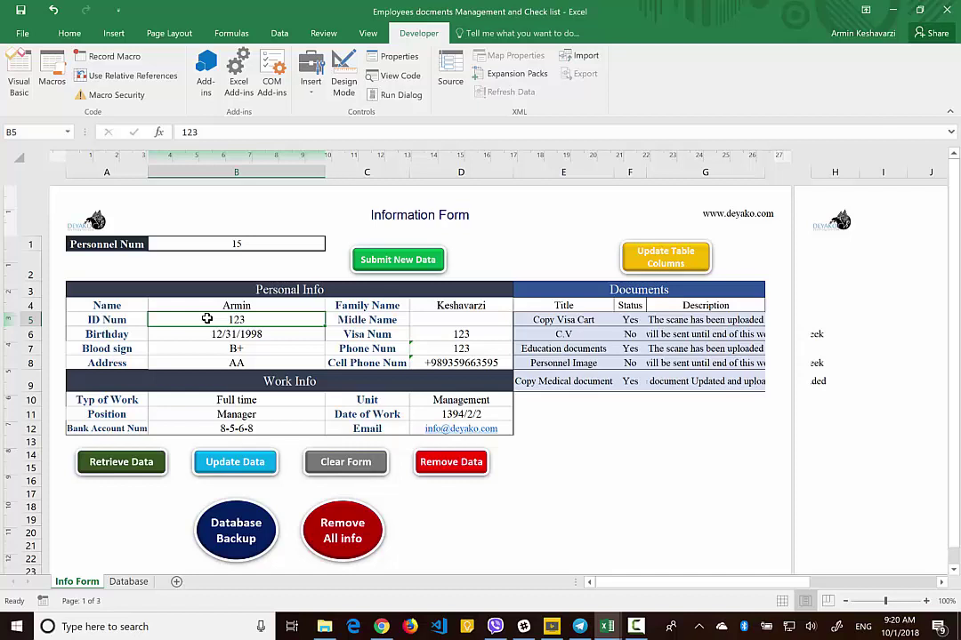
{"action": "type", "text": "111"}
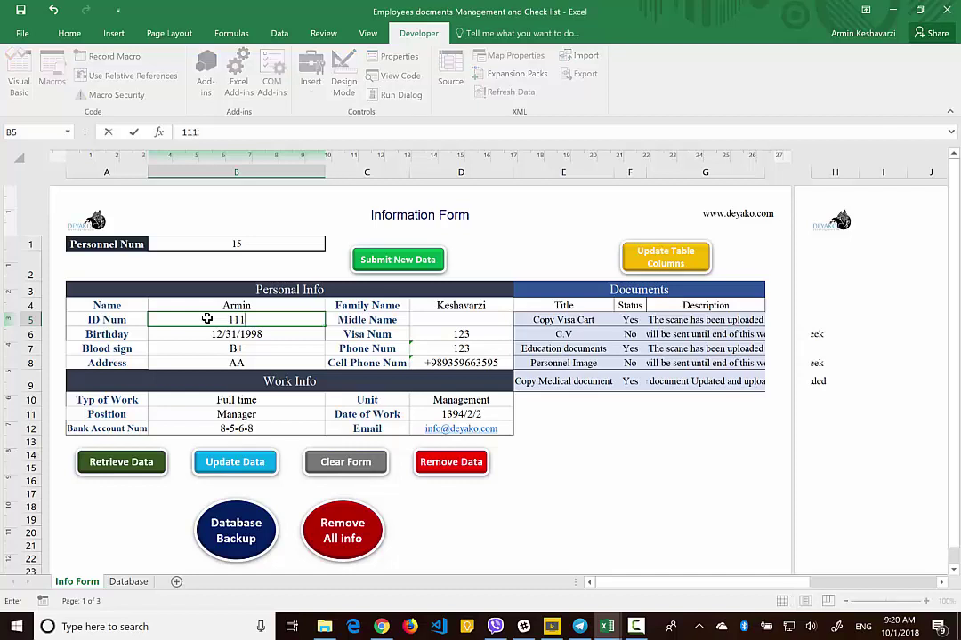
{"action": "type", "text": "1"}
{"action": "key", "text": "Return"}
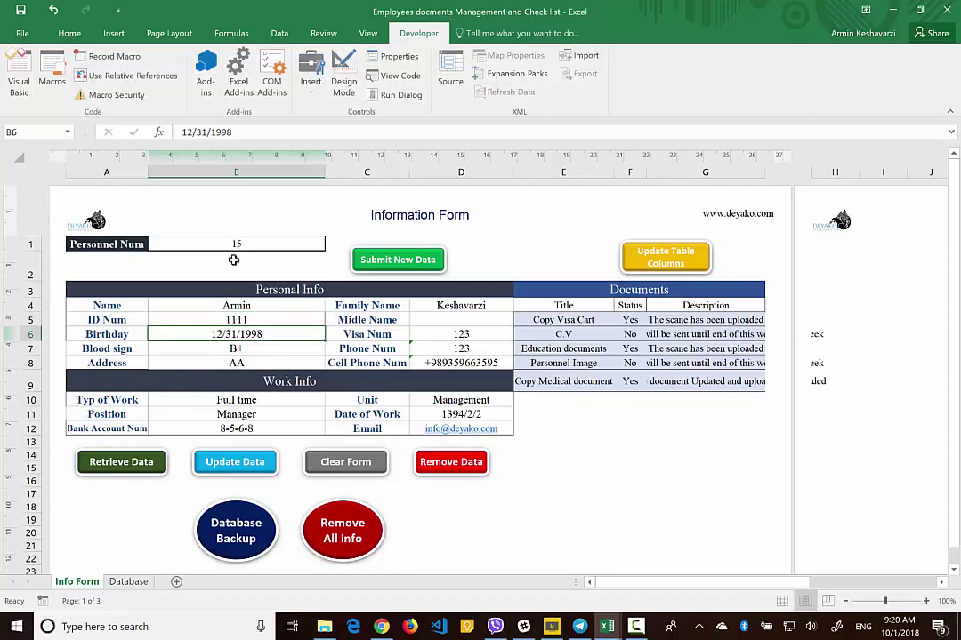
{"action": "left_click", "coordinate": [137, 461]}
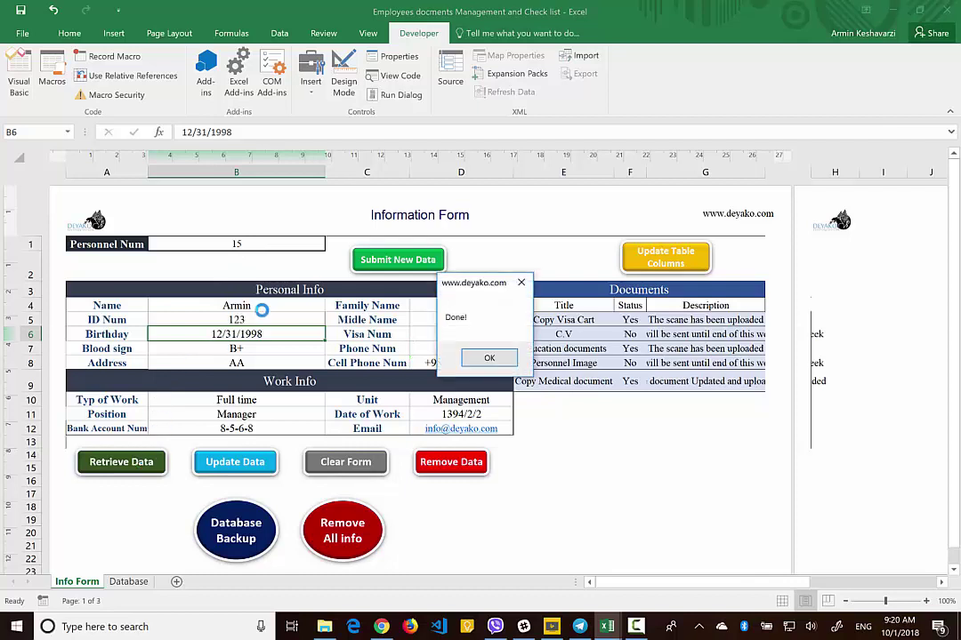
{"action": "left_click", "coordinate": [492, 358]}
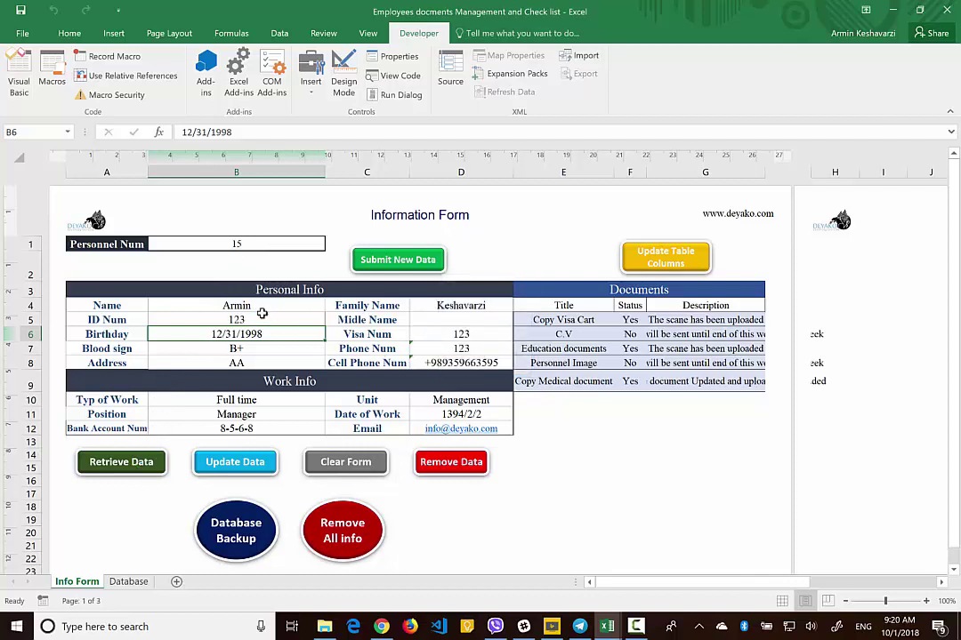
Clear the personnel number, enter the second employee's ID number and retrieve that record into the form.
{"action": "left_click", "coordinate": [219, 246]}
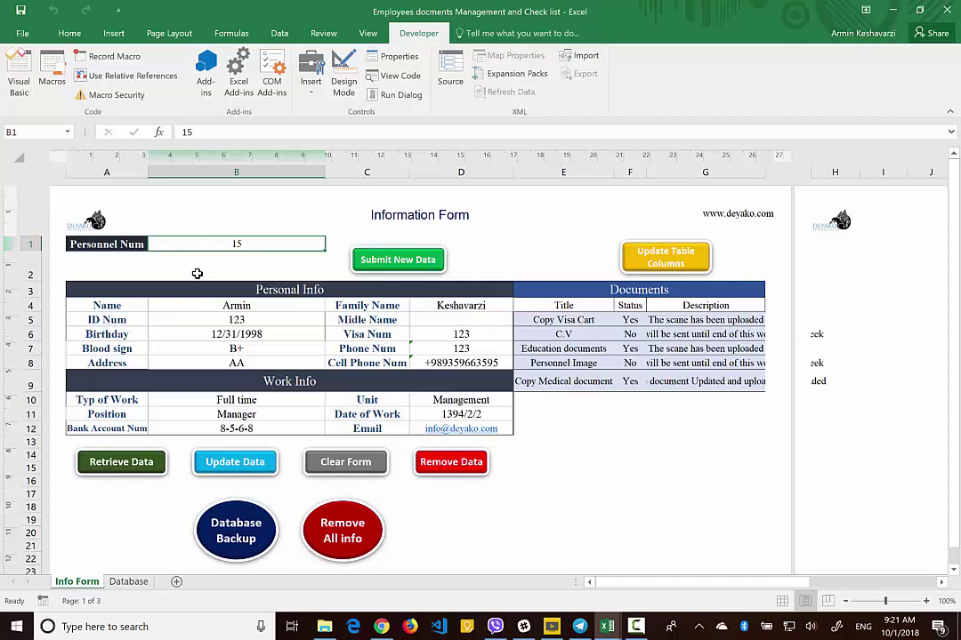
{"action": "key", "text": "Delete"}
{"action": "left_click", "coordinate": [225, 320]}
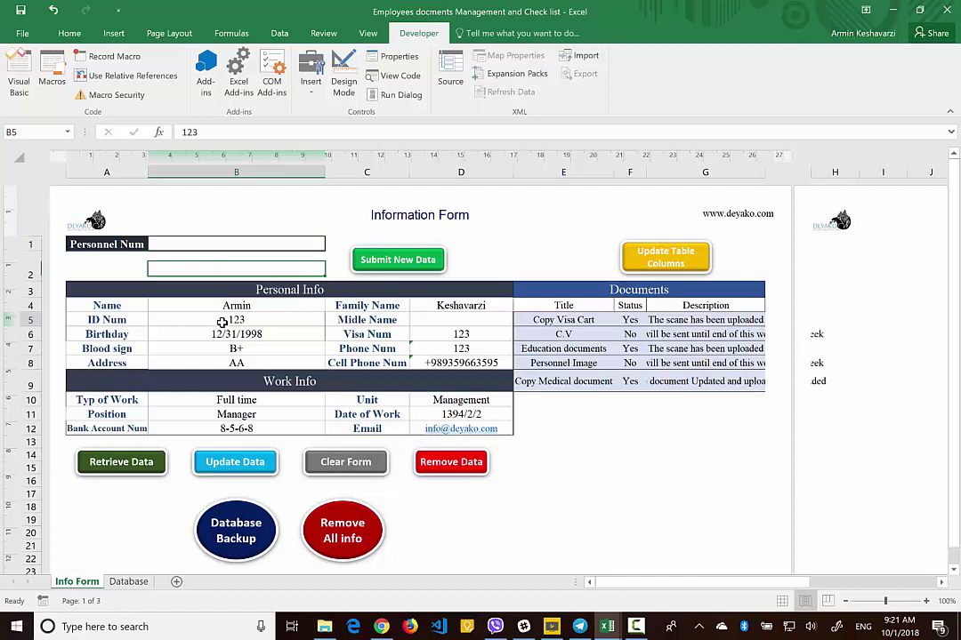
{"action": "type", "text": "11"}
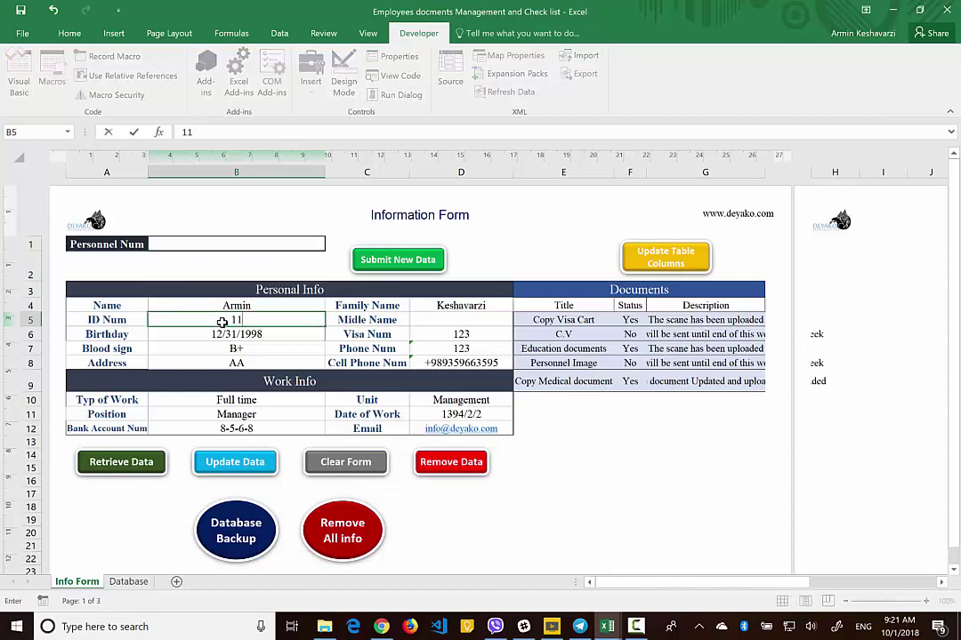
{"action": "type", "text": "11"}
{"action": "key", "text": "Return"}
{"action": "left_click", "coordinate": [133, 469]}
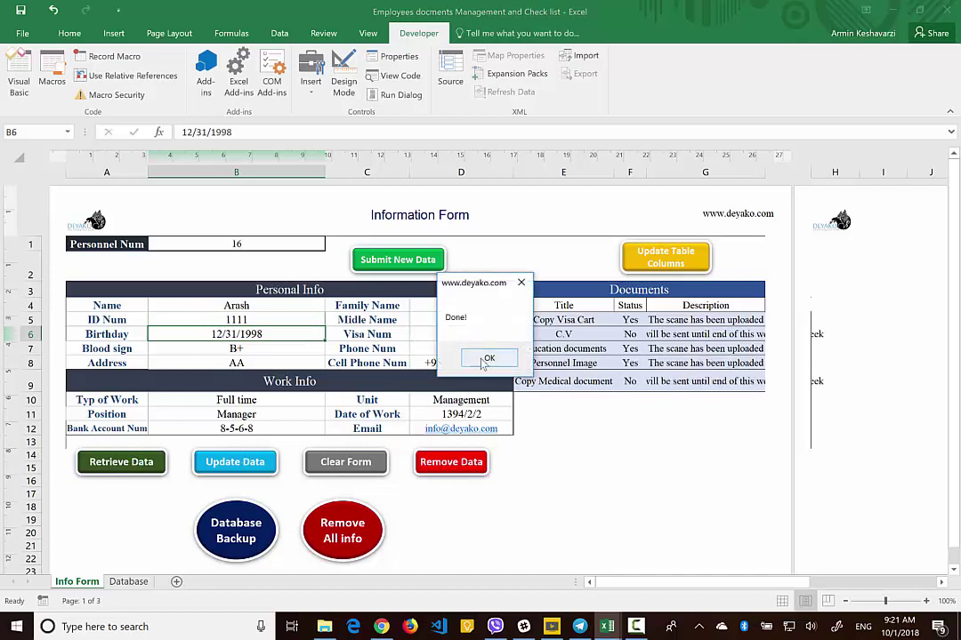
{"action": "left_click", "coordinate": [488, 358]}
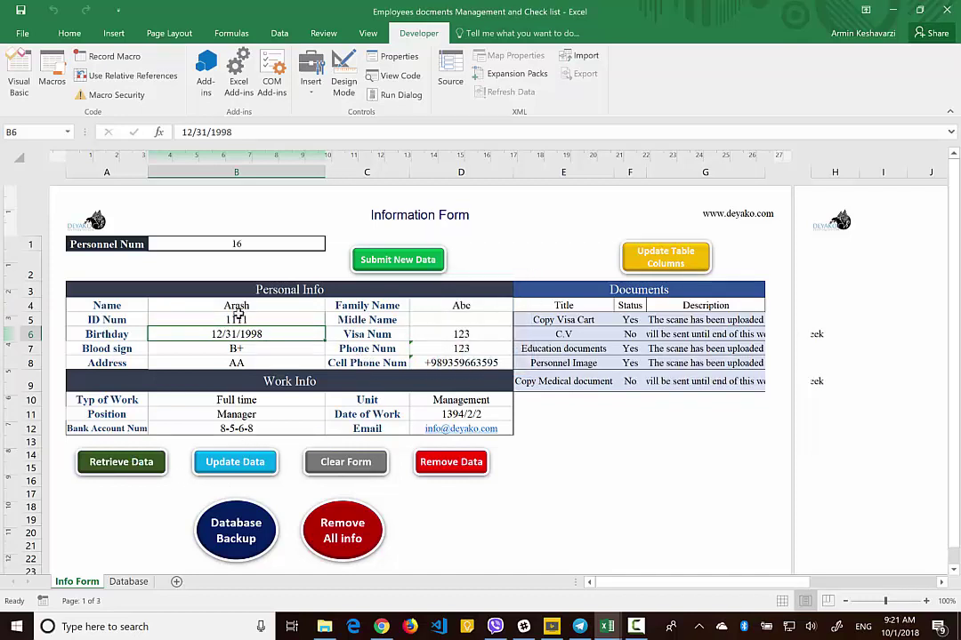
Set the Copy Medical document status to "Yes" and its description to "Uploaded".
{"action": "left_click", "coordinate": [235, 243]}
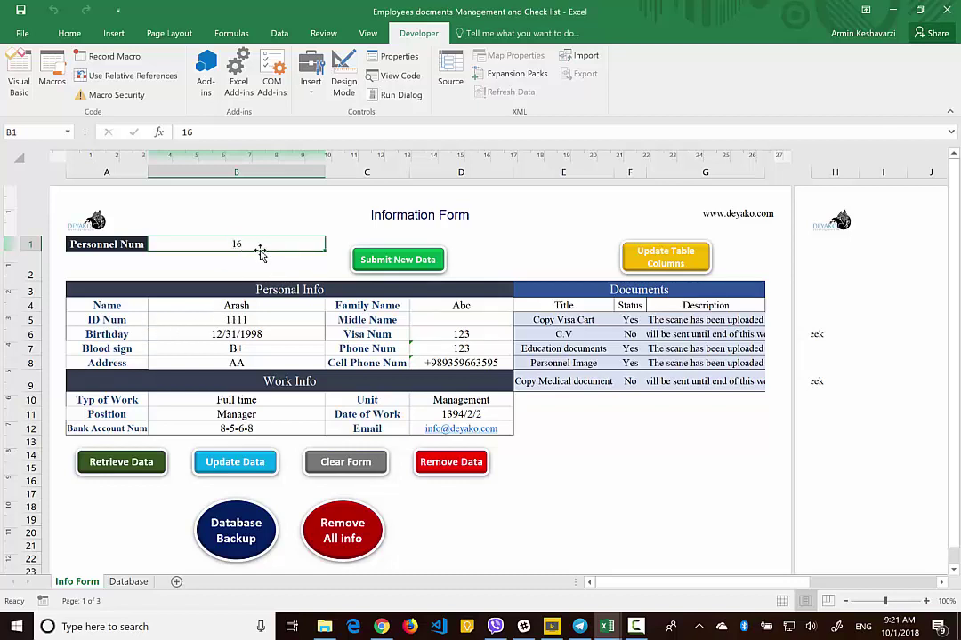
{"action": "left_click", "coordinate": [632, 379]}
{"action": "type", "text": "Yes"}
{"action": "key", "text": "Tab"}
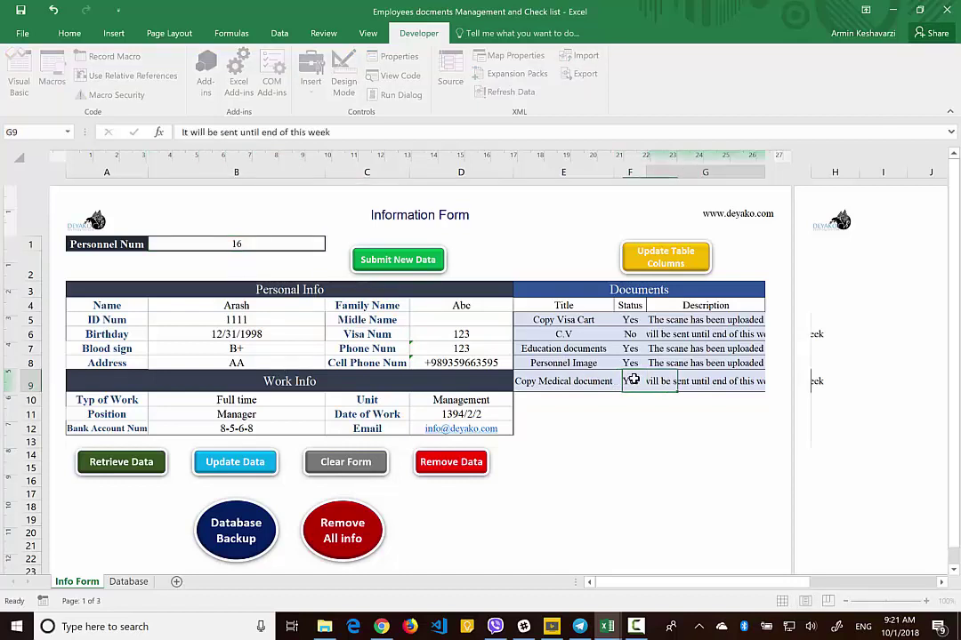
{"action": "type", "text": "Up"}
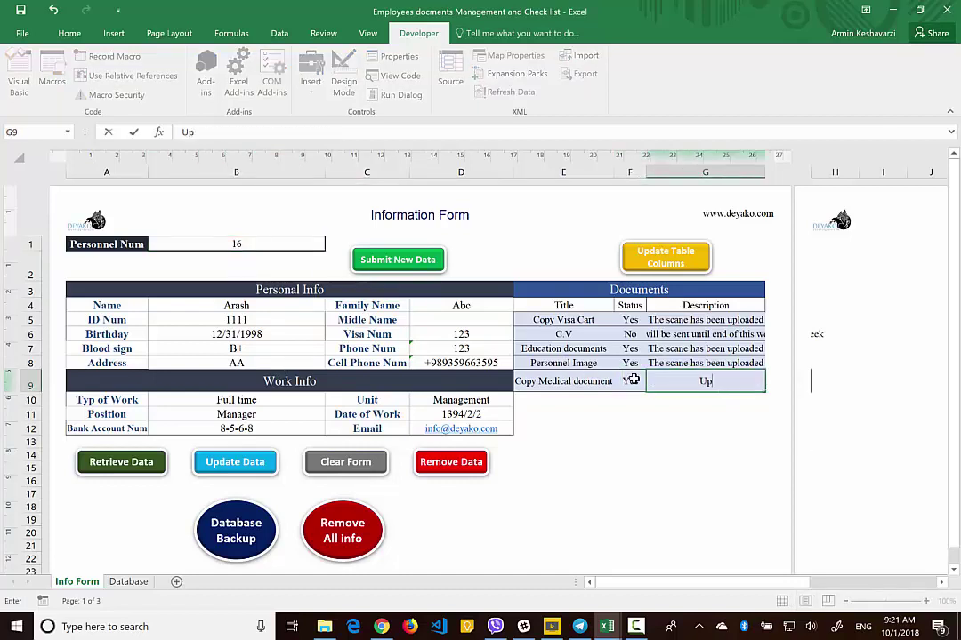
{"action": "type", "text": "loaded"}
{"action": "key", "text": "Return"}
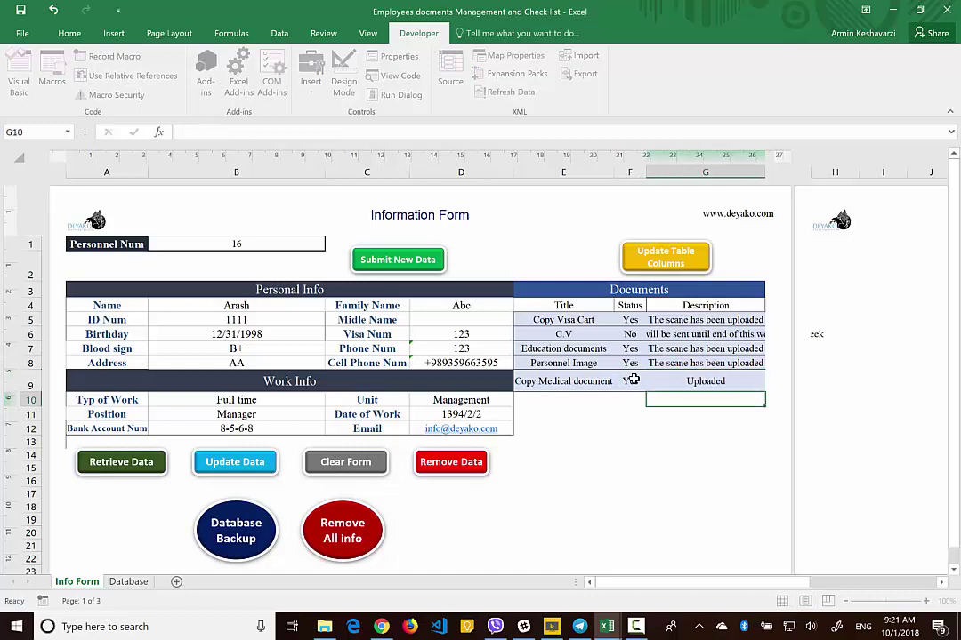
Run Update Data to save the edited document entry to the second employee's existing record.
{"action": "left_click", "coordinate": [235, 462]}
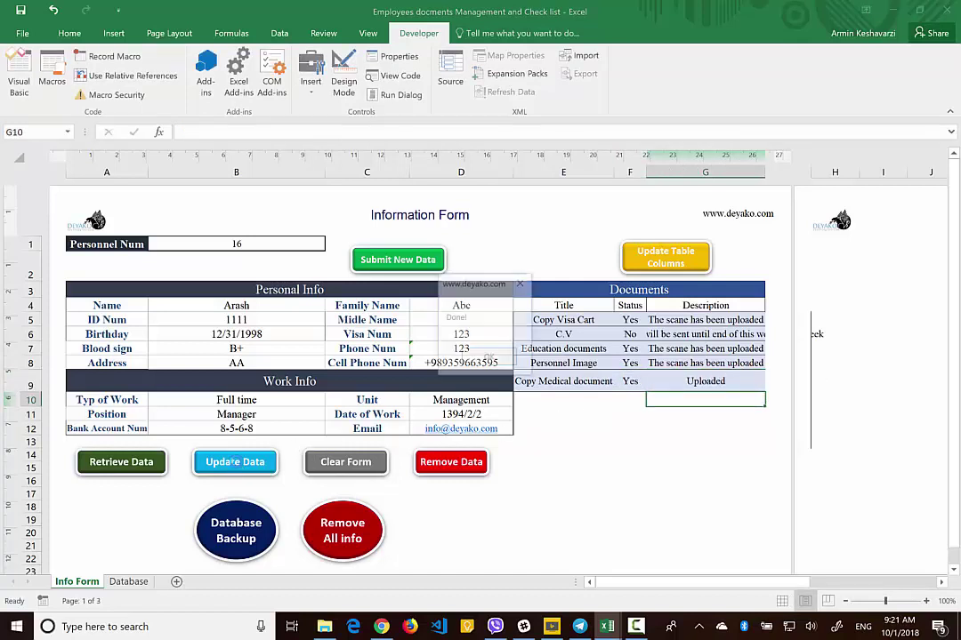
{"action": "left_click", "coordinate": [490, 359]}
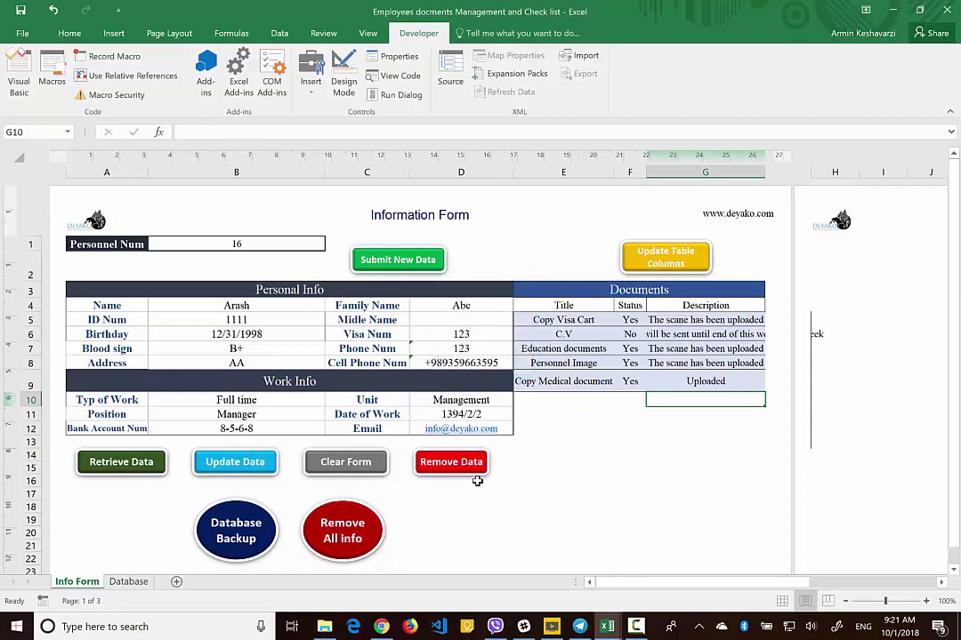
{"action": "left_click", "coordinate": [237, 318]}
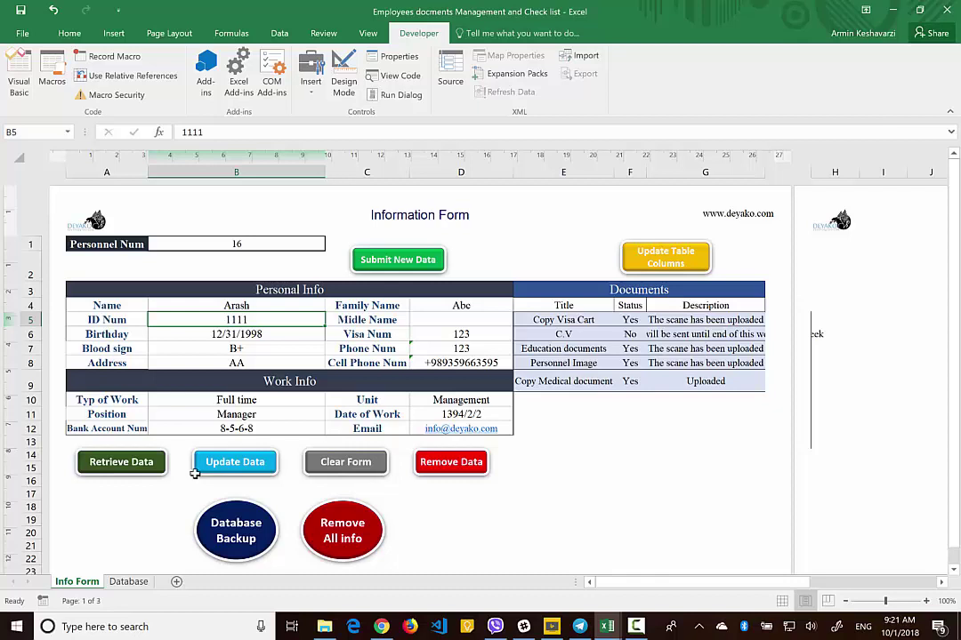
Add the document title "Employee Status" in cell E10, below Copy Medical document.
{"action": "left_click", "coordinate": [571, 399]}
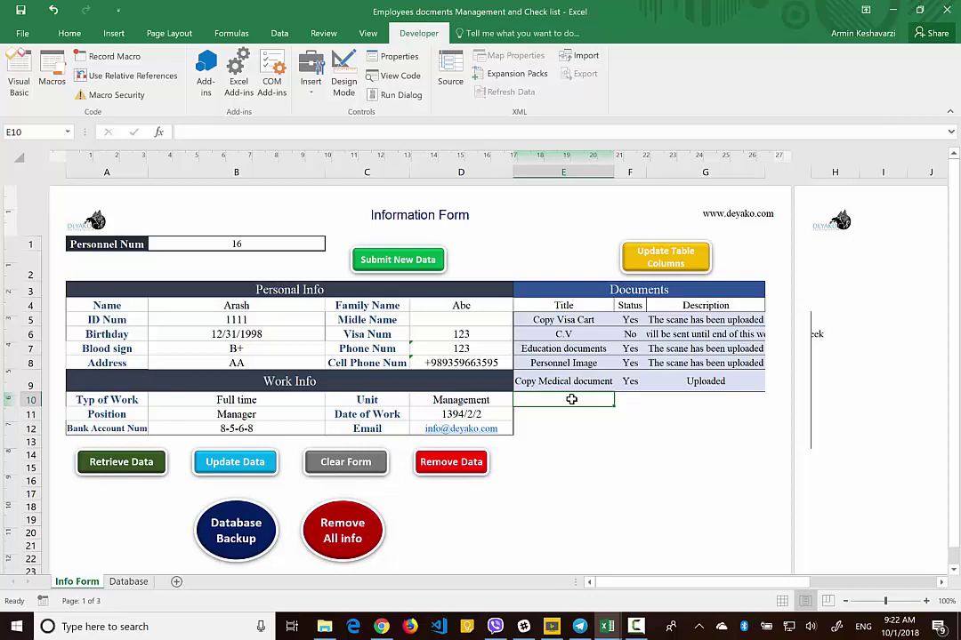
{"action": "type", "text": "Emplo"}
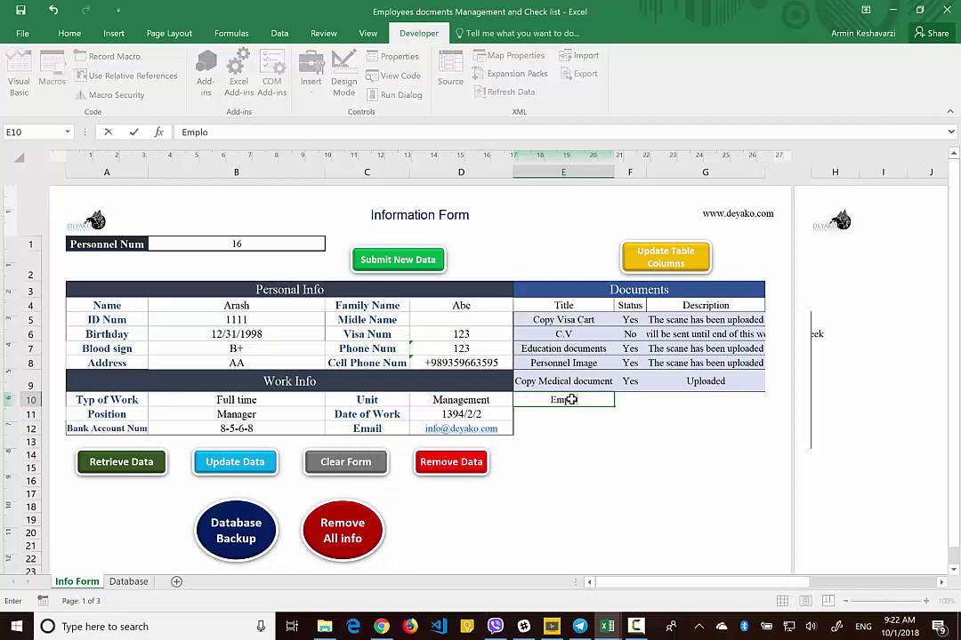
{"action": "type", "text": "yee Status"}
{"action": "key", "text": "Return"}
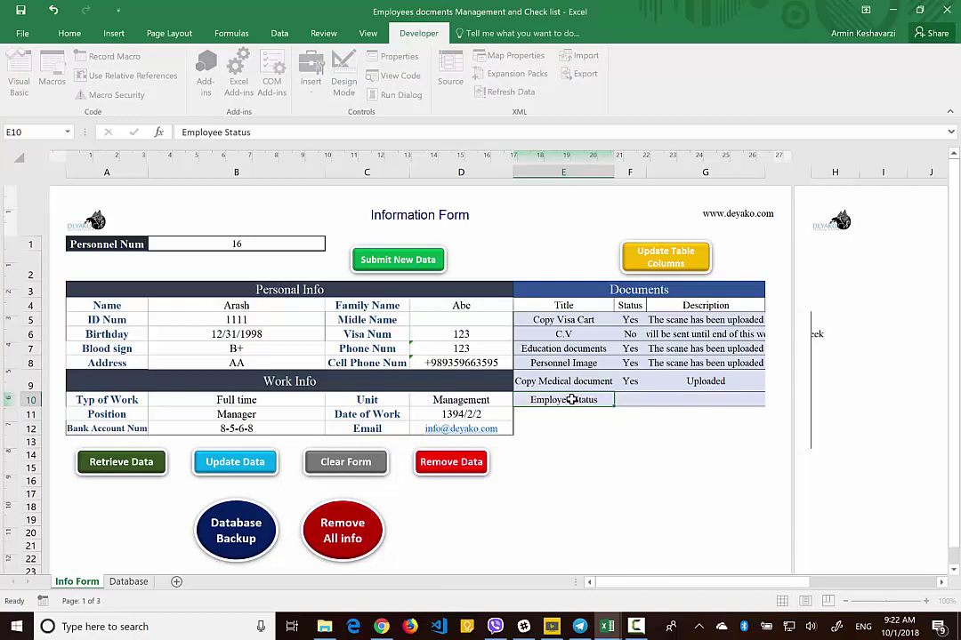
Set the Employee Status entry's status to "Working" and its description to "He is already working".
{"action": "left_click", "coordinate": [636, 398]}
{"action": "type", "text": "Worki"}
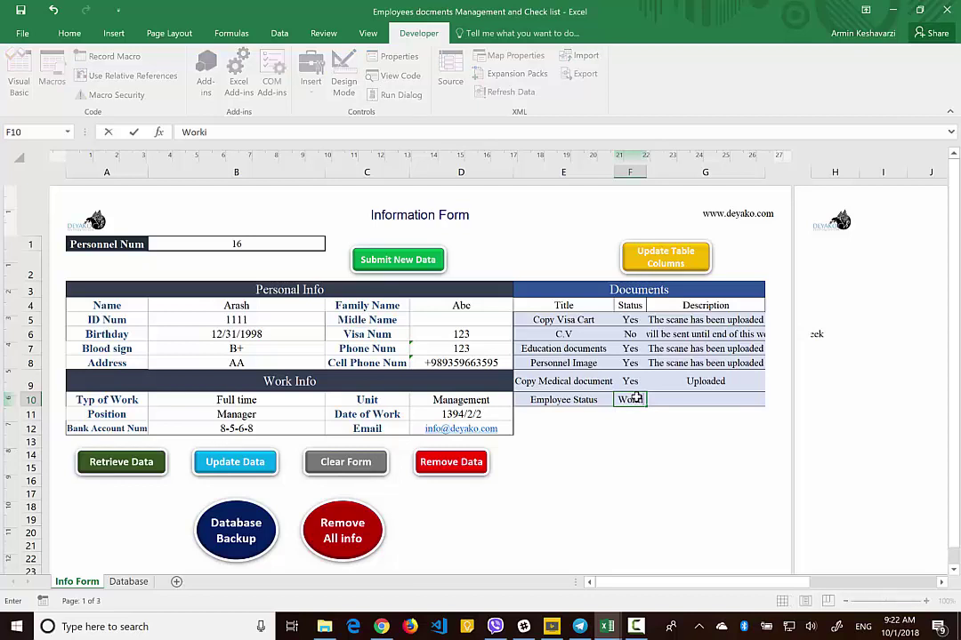
{"action": "type", "text": "ng"}
{"action": "key", "text": "Tab"}
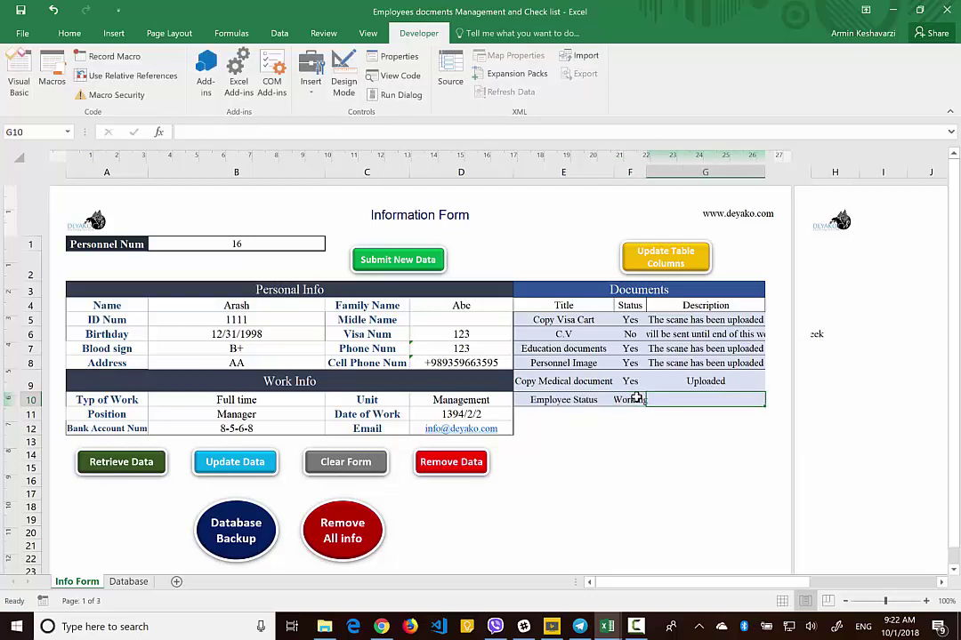
{"action": "type", "text": "He is al"}
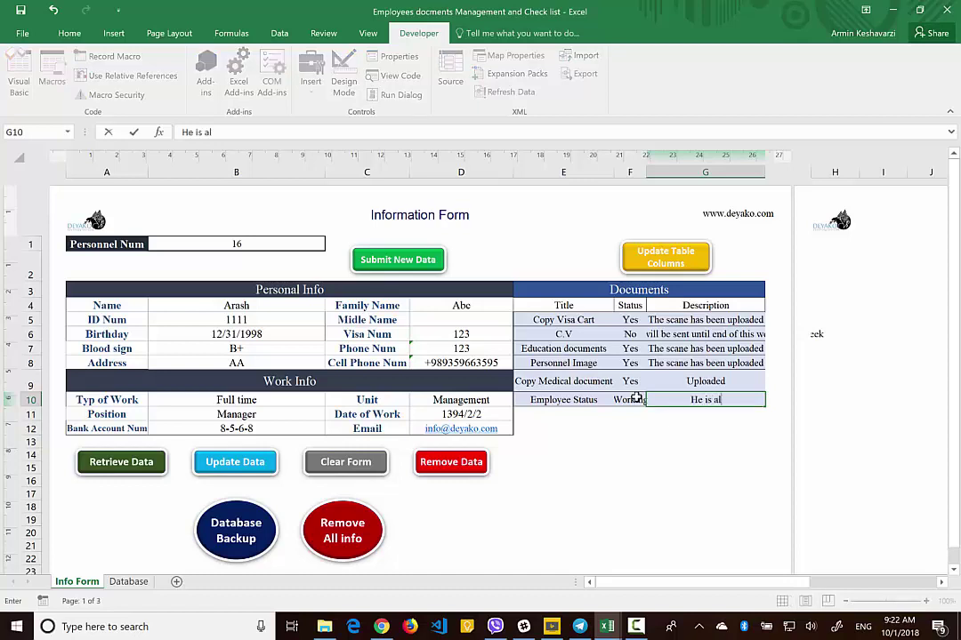
{"action": "type", "text": "ready working"}
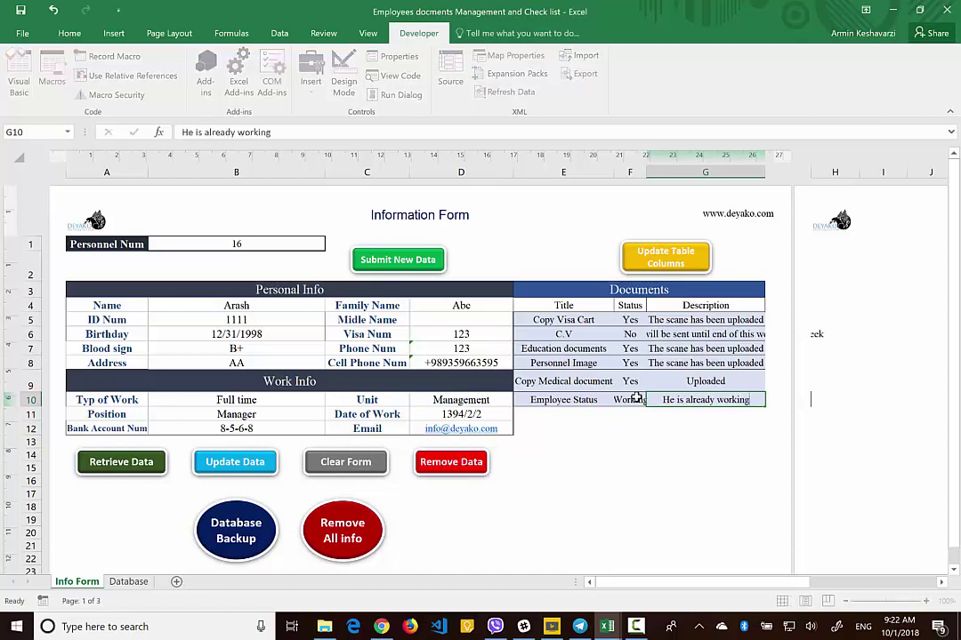
{"action": "key", "text": "Return"}
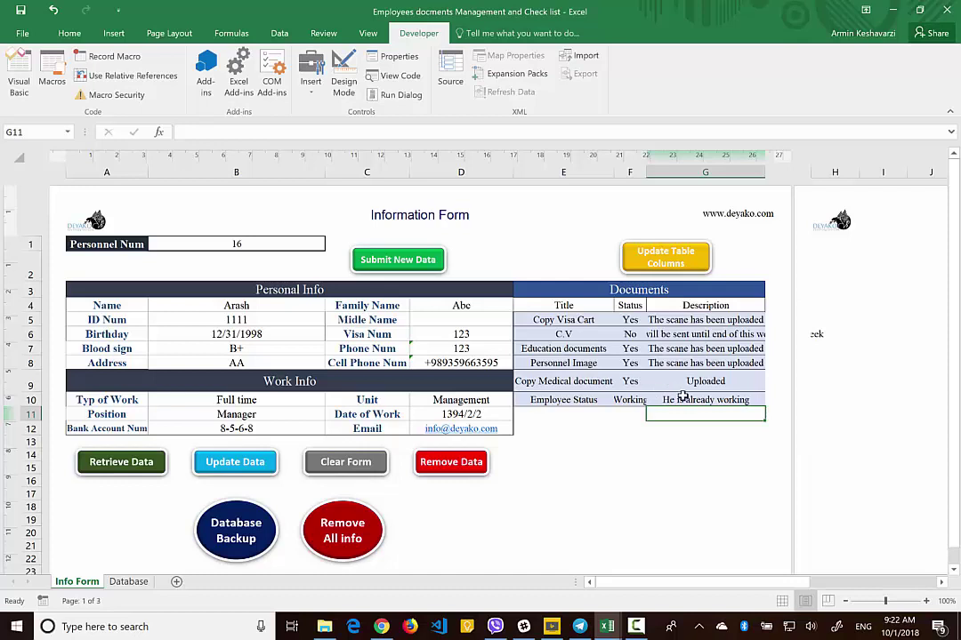
{"action": "left_click", "coordinate": [652, 397]}
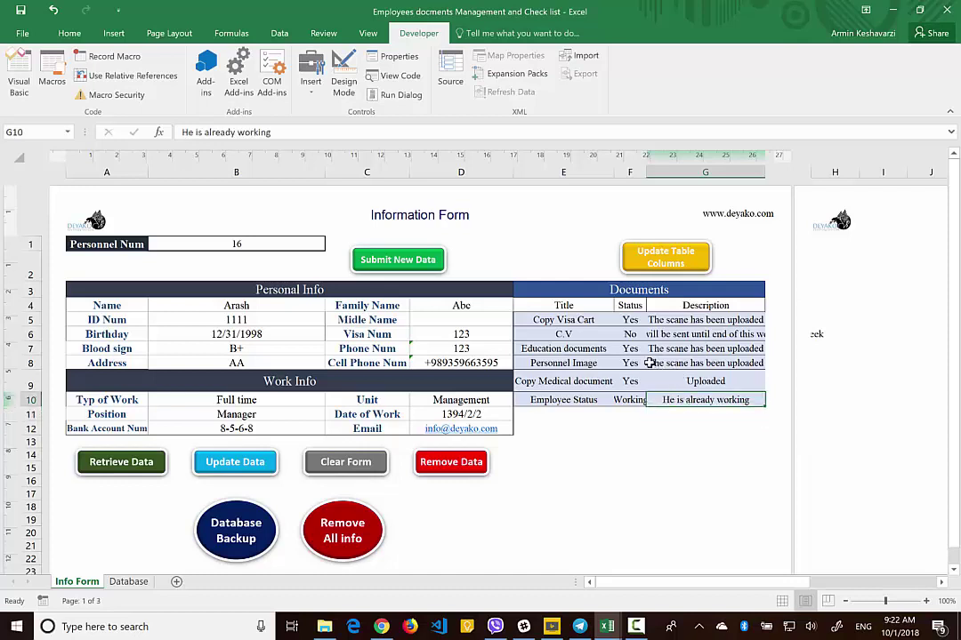
Run Update Table Columns for the new Employee Status row, and check the added columns on the Database sheet.
{"action": "left_click_drag", "start_coordinate": [540, 400], "coordinate": [686, 399]}
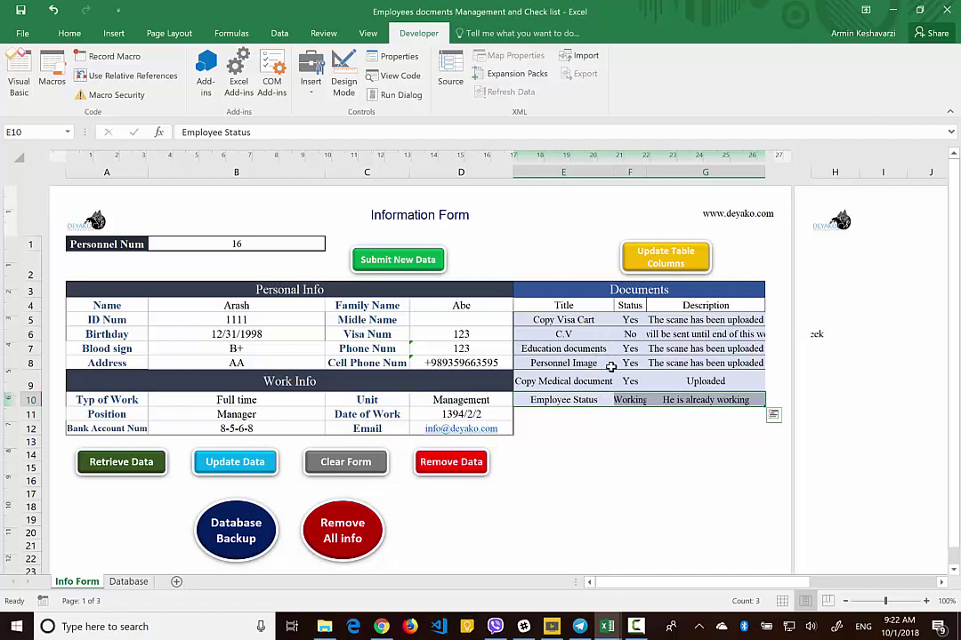
{"action": "left_click", "coordinate": [129, 582]}
{"action": "left_click", "coordinate": [64, 583]}
{"action": "left_click", "coordinate": [694, 260]}
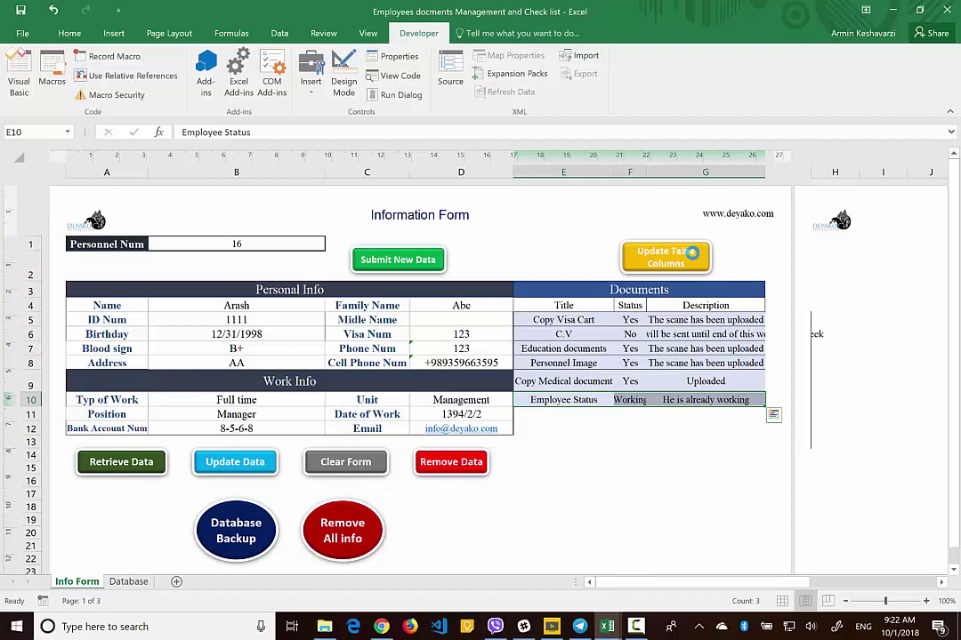
{"action": "left_click", "coordinate": [514, 359]}
{"action": "left_click", "coordinate": [124, 582]}
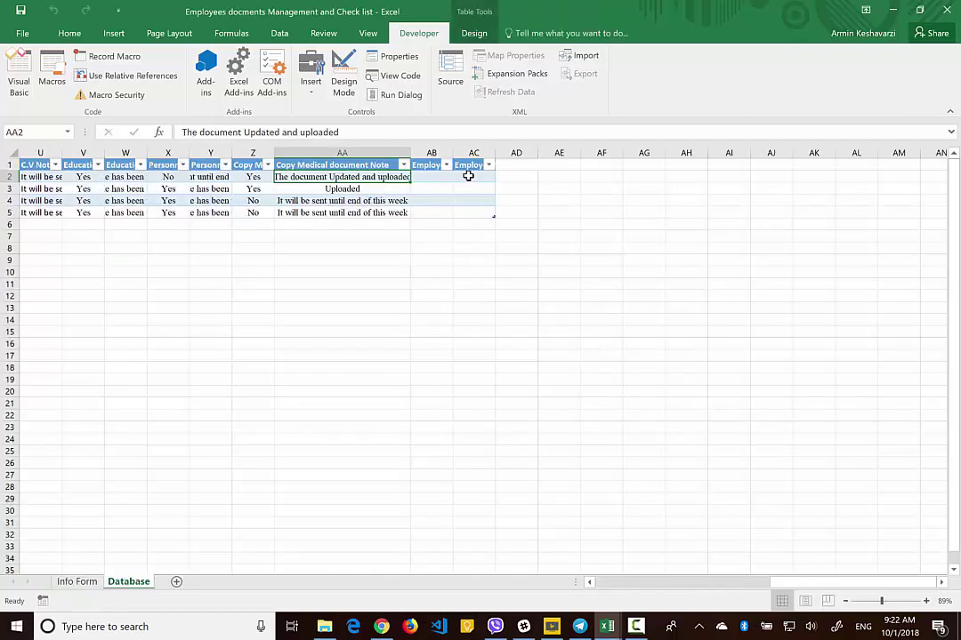
{"action": "left_click", "coordinate": [67, 583]}
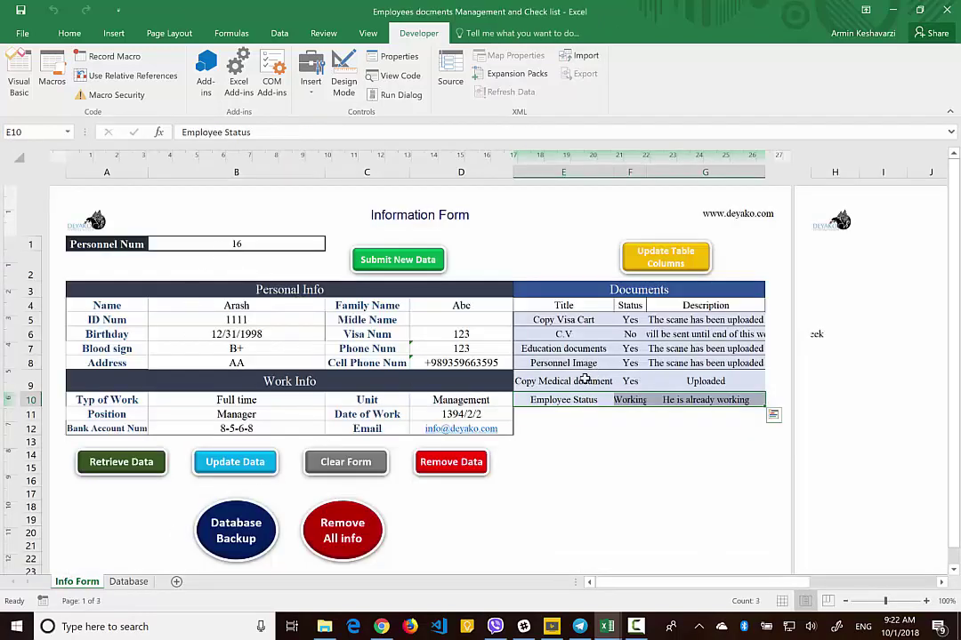
Run Update Data to save the Employee Status entry, and check it in row 3 of the Database sheet.
{"action": "left_click", "coordinate": [266, 474]}
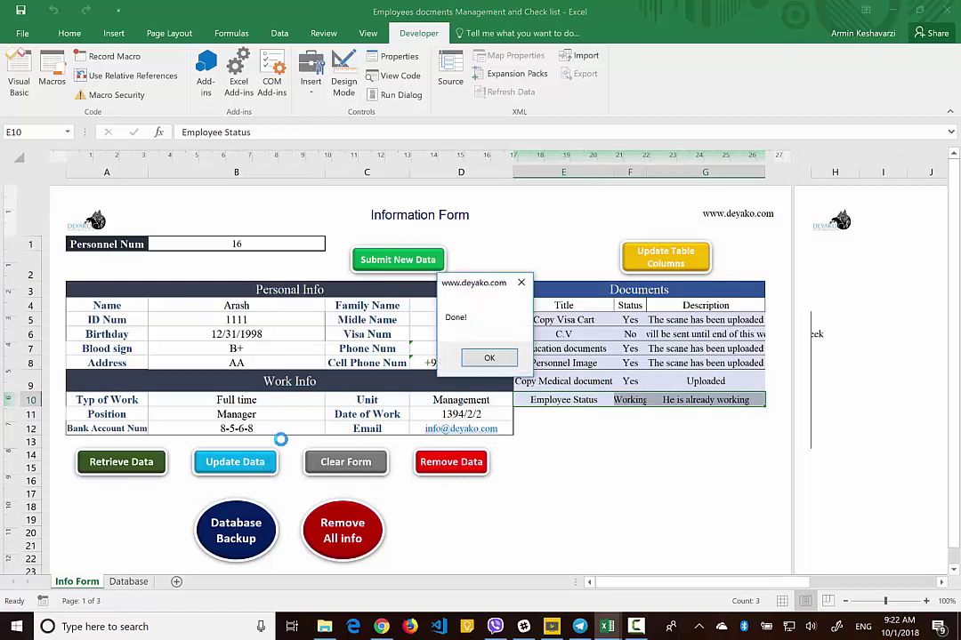
{"action": "left_click", "coordinate": [489, 358]}
{"action": "left_click", "coordinate": [128, 581]}
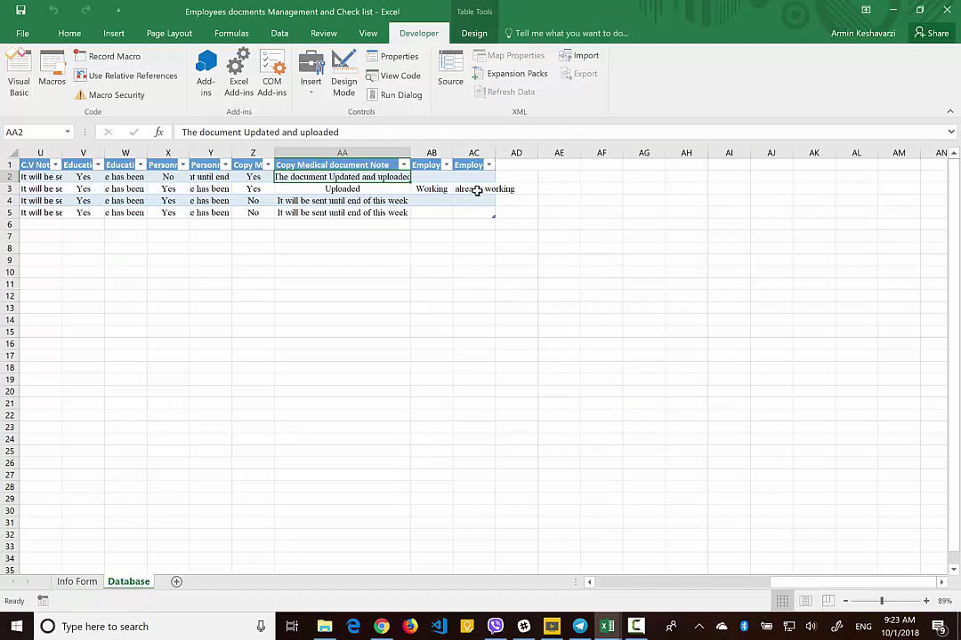
{"action": "scroll", "coordinate": [381, 197], "scroll_direction": "left", "scroll_amount": 2}
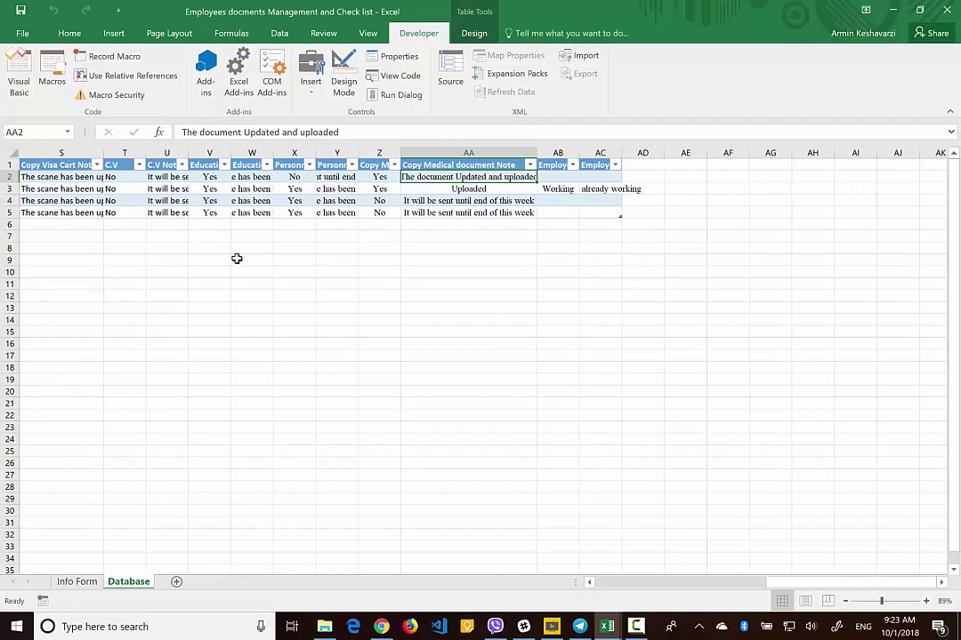
On the Info Form sheet, retrieve the first database employee's record by personnel number.
{"action": "left_click", "coordinate": [88, 586]}
{"action": "left_click", "coordinate": [229, 242]}
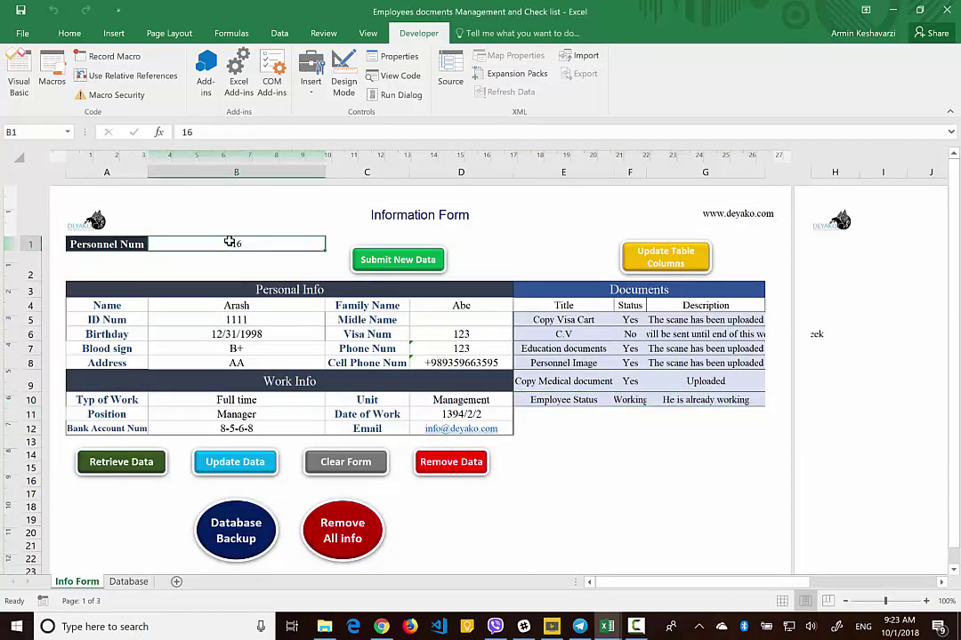
{"action": "type", "text": "1"}
{"action": "key", "text": "Return"}
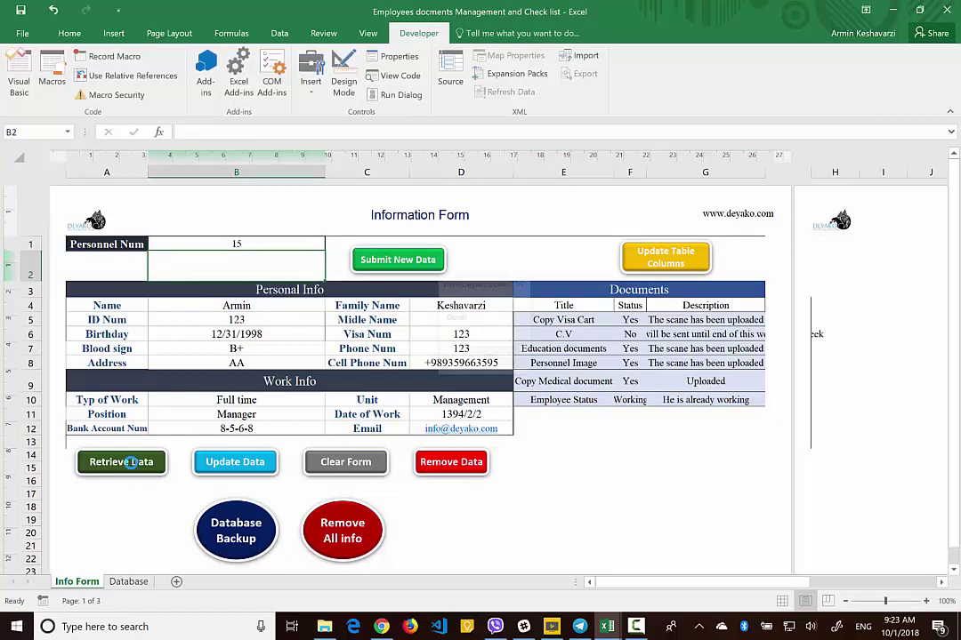
{"action": "left_click", "coordinate": [492, 363]}
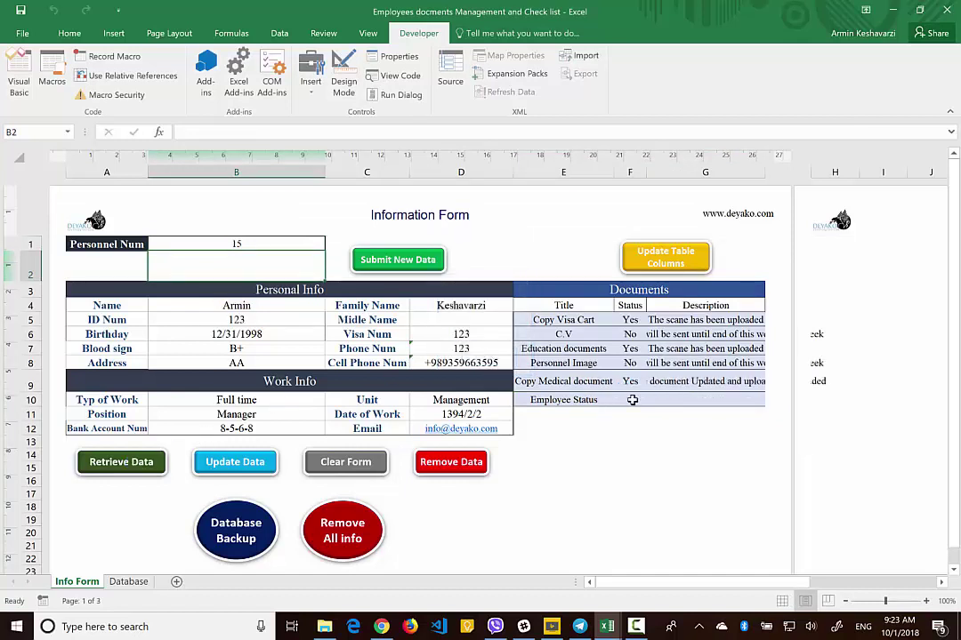
Set the retrieved record's Employee Status entry to status "Yes" and description "Working".
{"action": "left_click", "coordinate": [630, 400]}
{"action": "type", "text": "Yes"}
{"action": "key", "text": "Tab"}
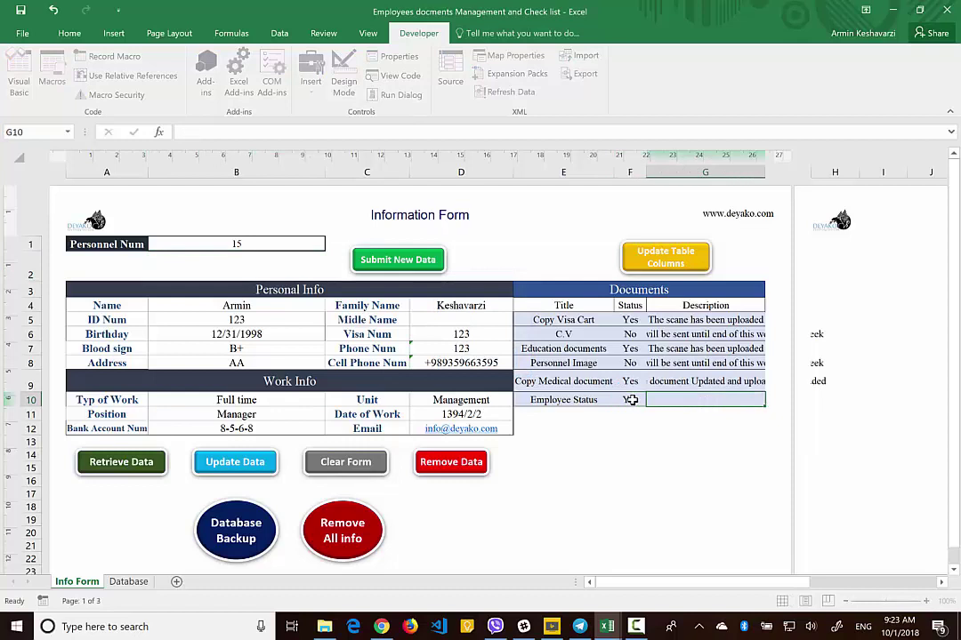
{"action": "type", "text": "Working"}
{"action": "key", "text": "Return"}
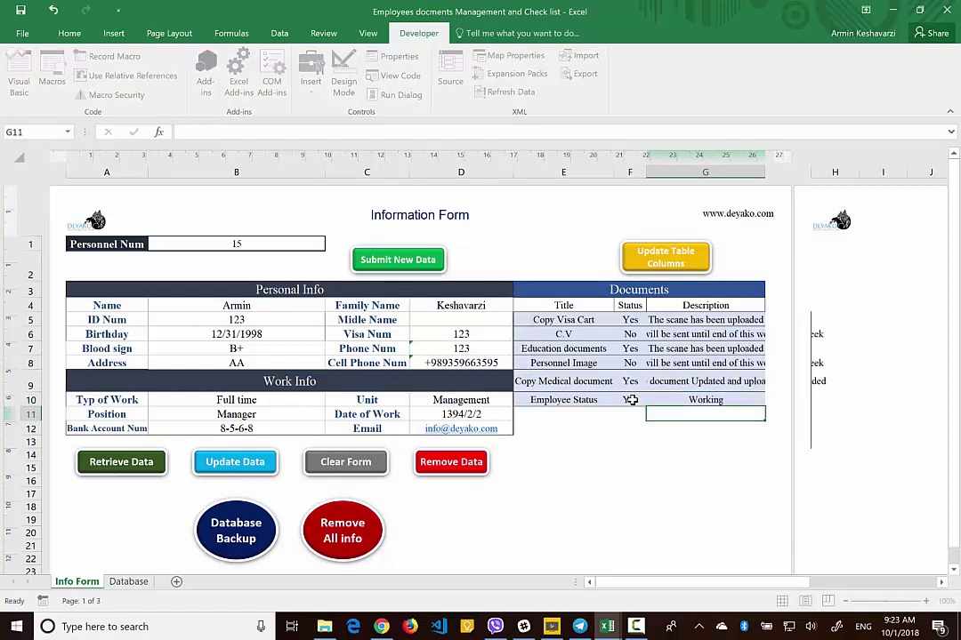
Run Update Data for the retrieved record, and check its Employee Status values on the Database sheet.
{"action": "left_click", "coordinate": [235, 461]}
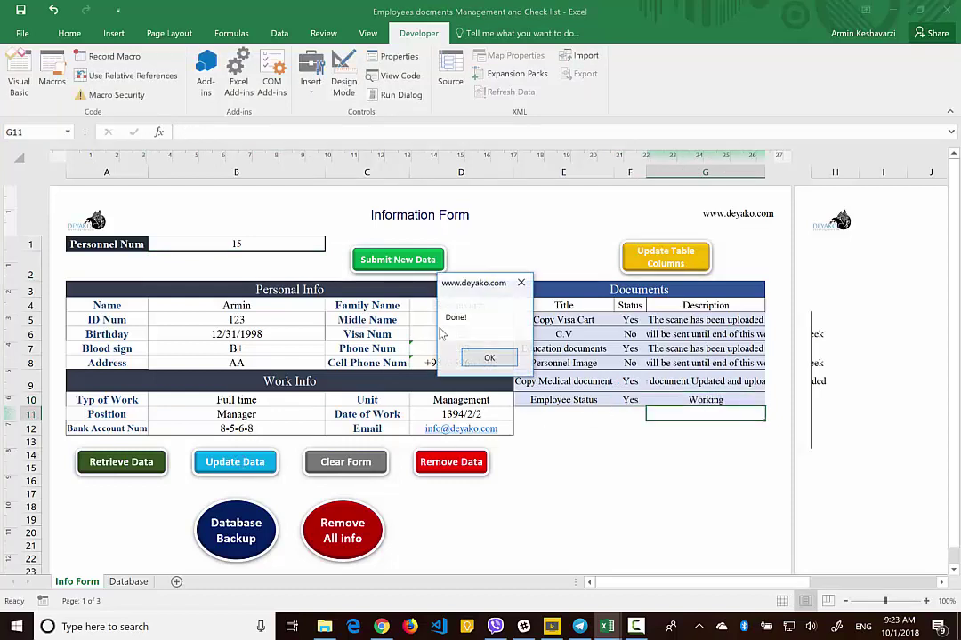
{"action": "key", "text": "Return"}
{"action": "left_click", "coordinate": [128, 582]}
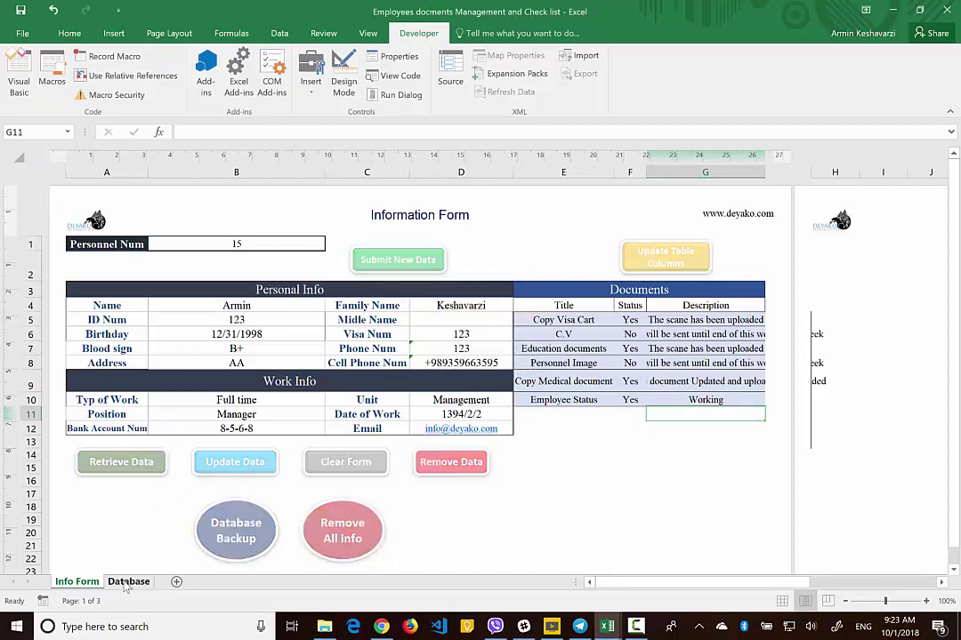
{"action": "left_click", "coordinate": [76, 581]}
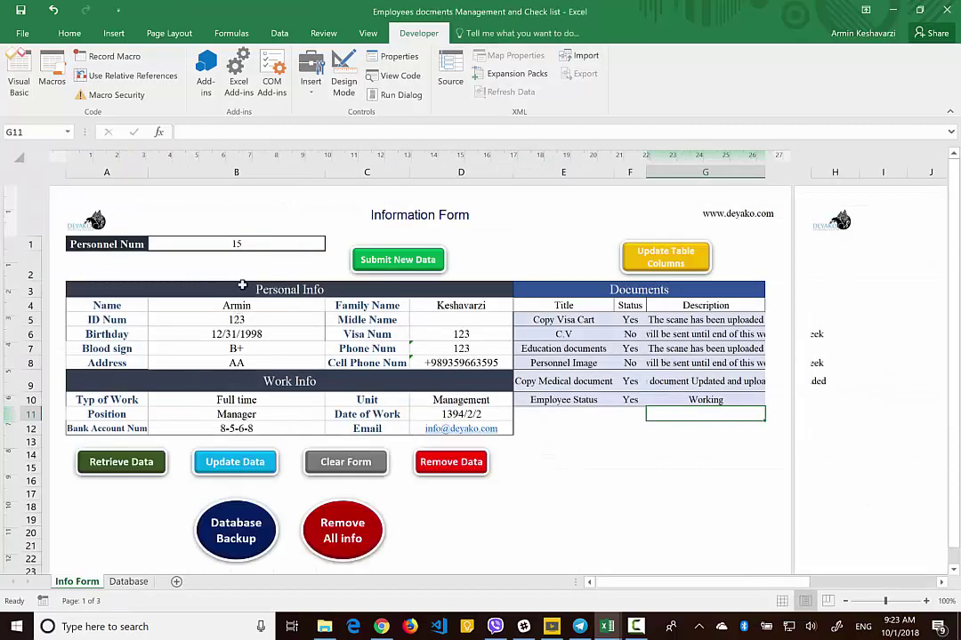
{"action": "left_click", "coordinate": [117, 582]}
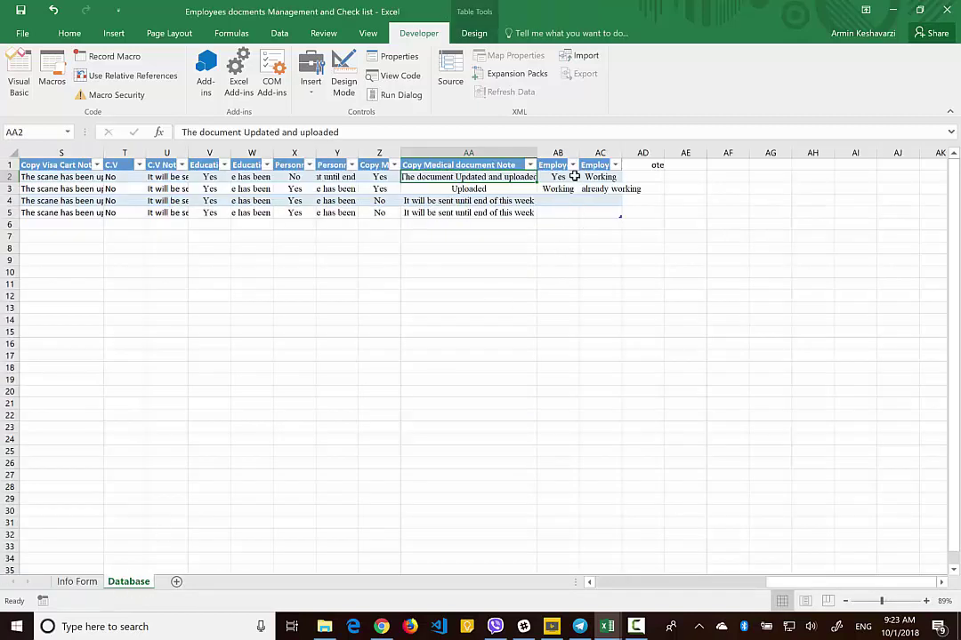
Filter the Employee Status column of the database table to show only blank entries.
{"action": "left_click", "coordinate": [573, 166]}
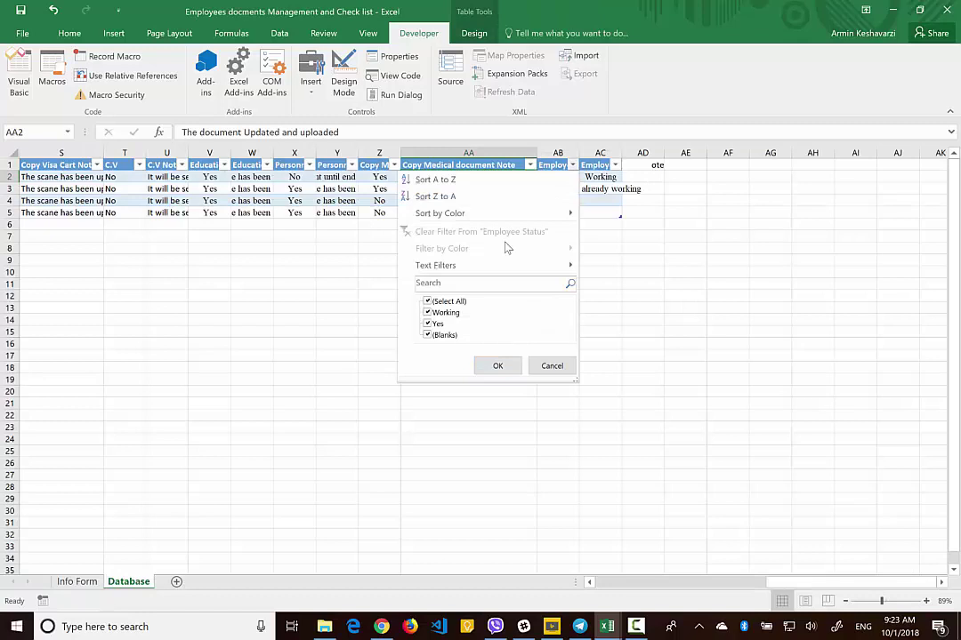
{"action": "left_click", "coordinate": [427, 302]}
{"action": "left_click", "coordinate": [427, 335]}
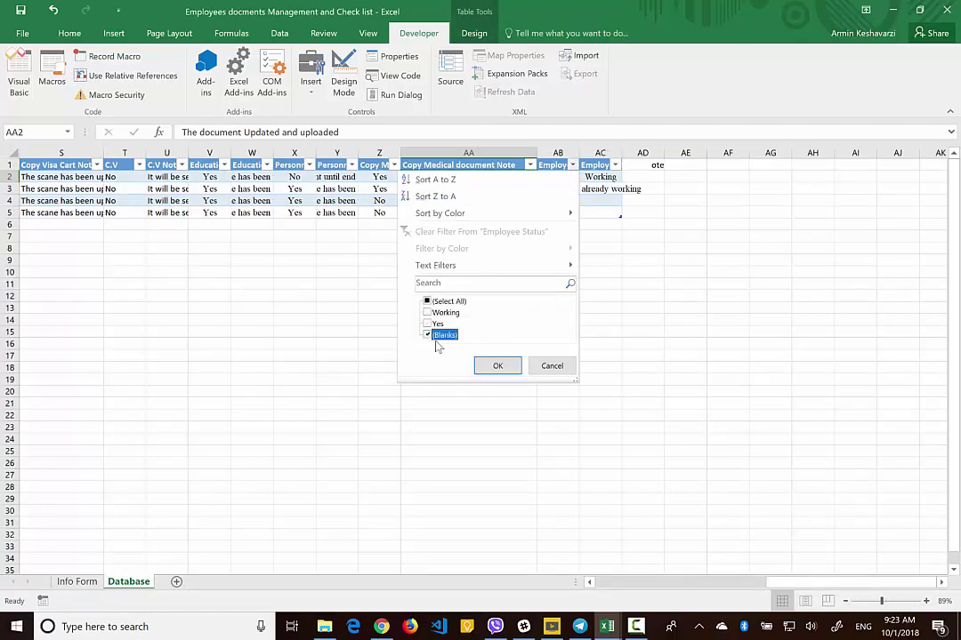
{"action": "left_click", "coordinate": [500, 366]}
{"action": "left_click", "coordinate": [564, 177]}
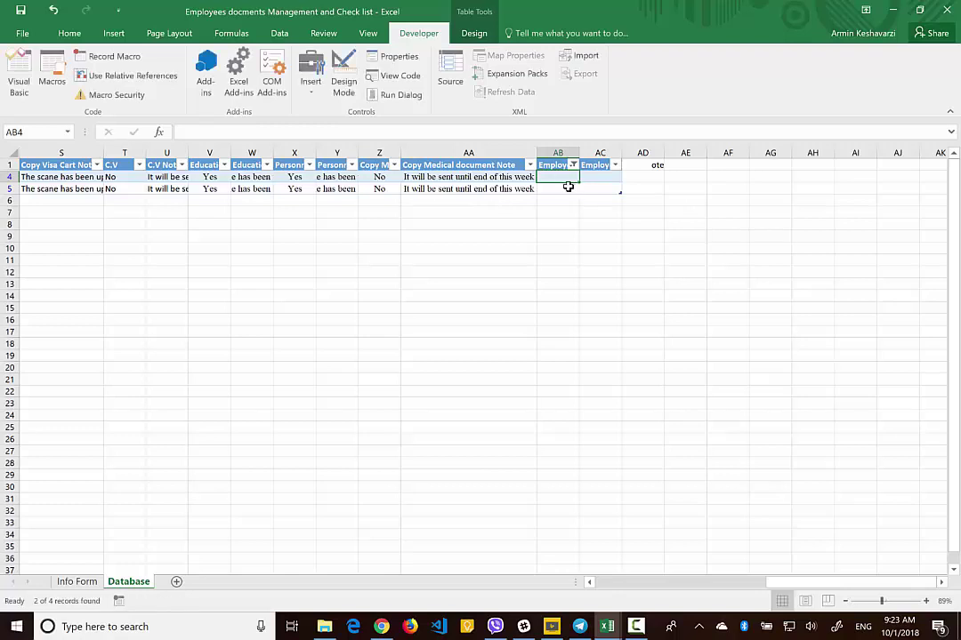
Hide columns C through AA so the Employee Status columns sit beside the Name column.
{"action": "left_click_drag", "start_coordinate": [470, 153], "coordinate": [173, 160]}
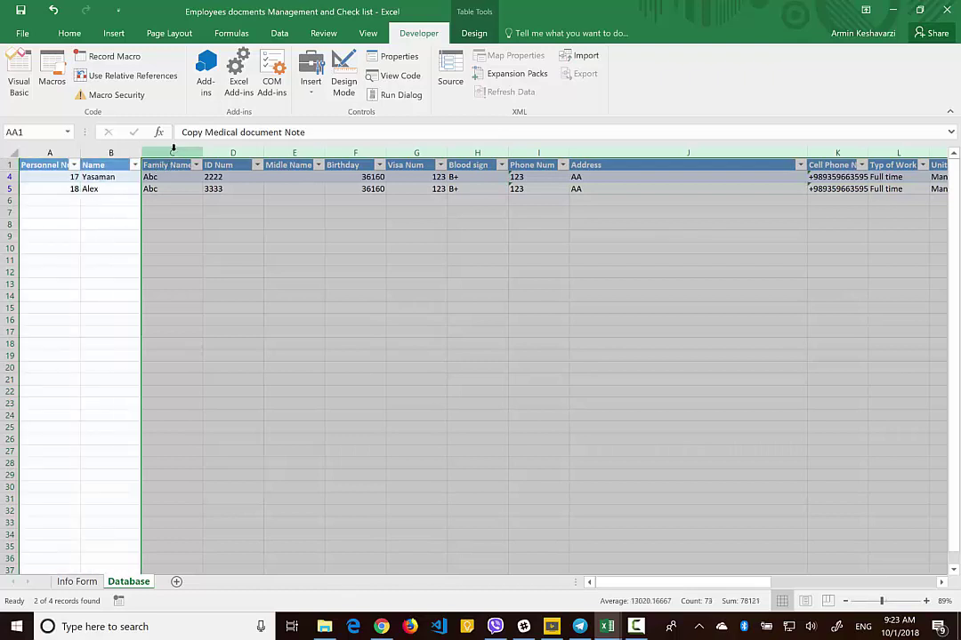
{"action": "right_click", "coordinate": [173, 149]}
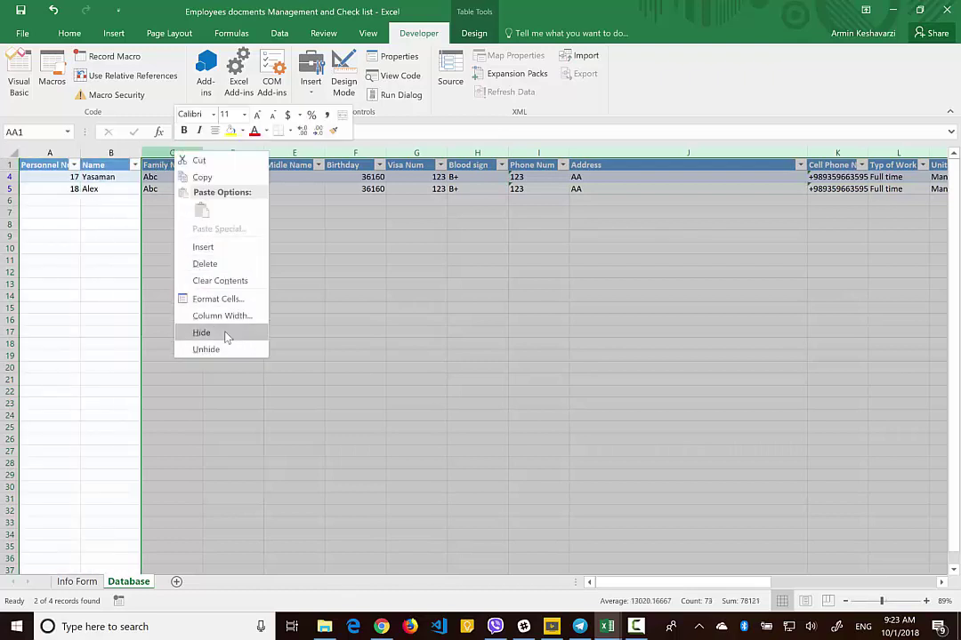
{"action": "left_click", "coordinate": [225, 336]}
{"action": "scroll", "coordinate": [151, 262], "scroll_direction": "right", "scroll_amount": 5}
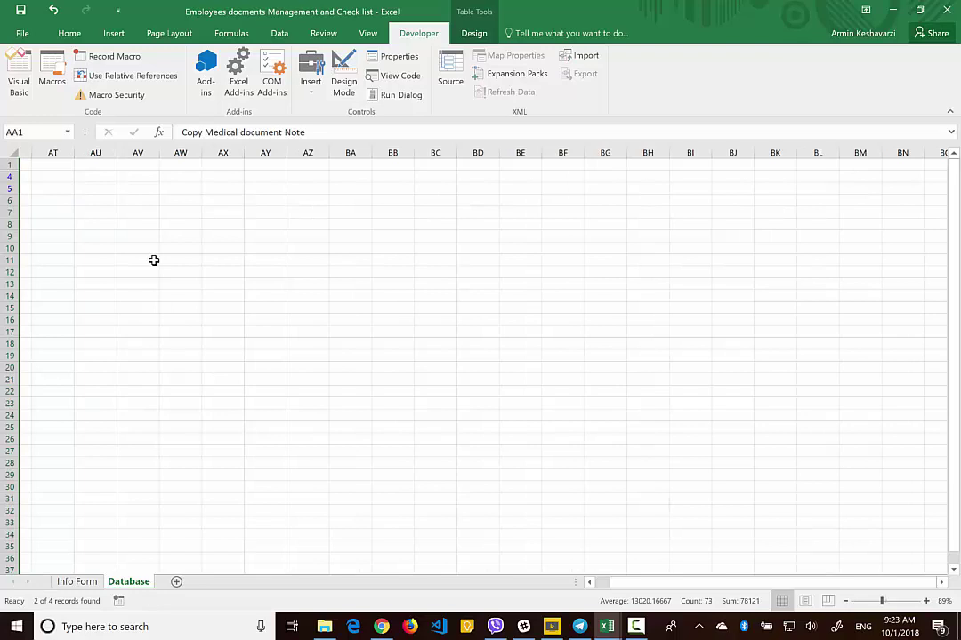
{"action": "scroll", "coordinate": [153, 259], "scroll_direction": "left", "scroll_amount": 6}
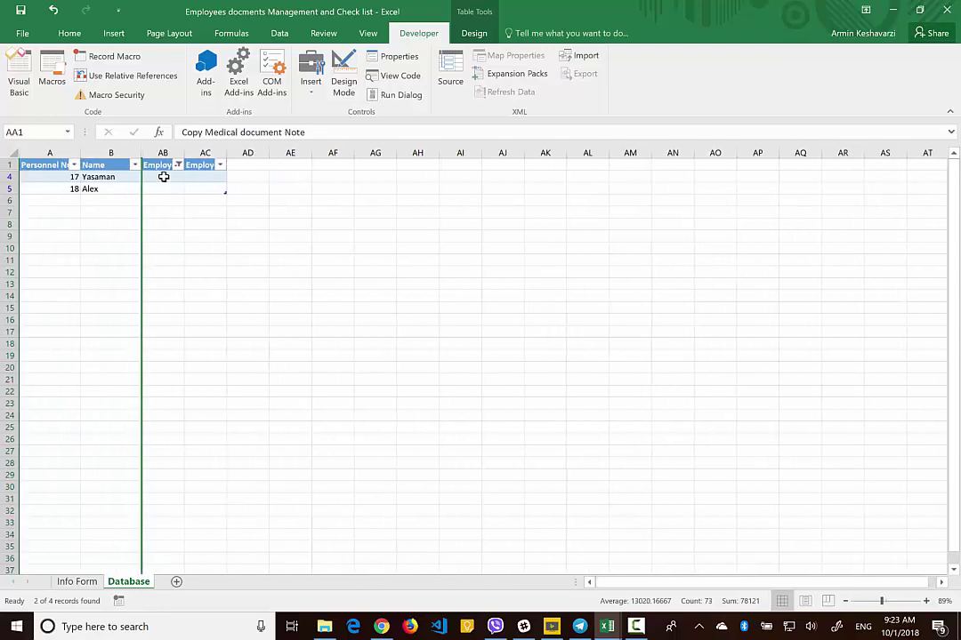
Enter "Not working" as the Employee Status in row 4 and "Fired" in the adjacent note column.
{"action": "left_click", "coordinate": [161, 176]}
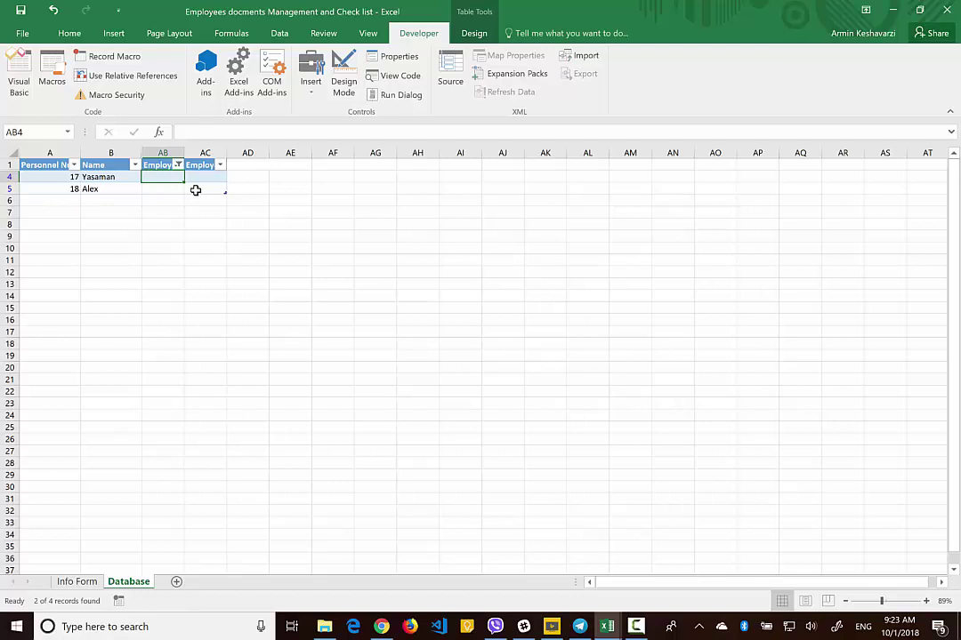
{"action": "type", "text": "Not"}
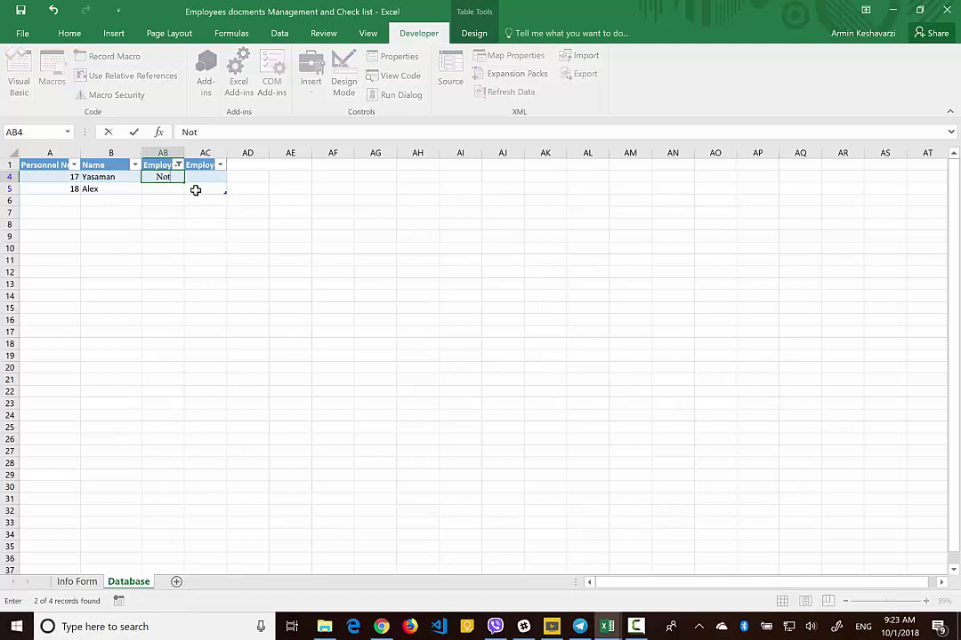
{"action": "type", "text": " wo"}
{"action": "key", "text": "BackSpace"}
{"action": "type", "text": "working"}
{"action": "key", "text": "ctrl+Return"}
{"action": "key", "text": "Tab"}
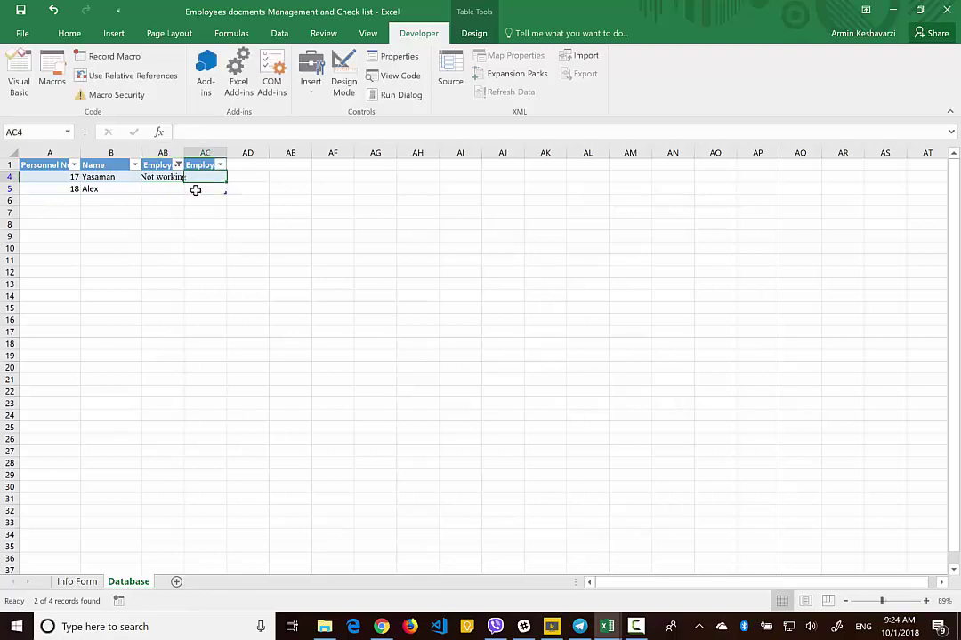
{"action": "type", "text": "Fired"}
{"action": "left_click", "coordinate": [196, 191]}
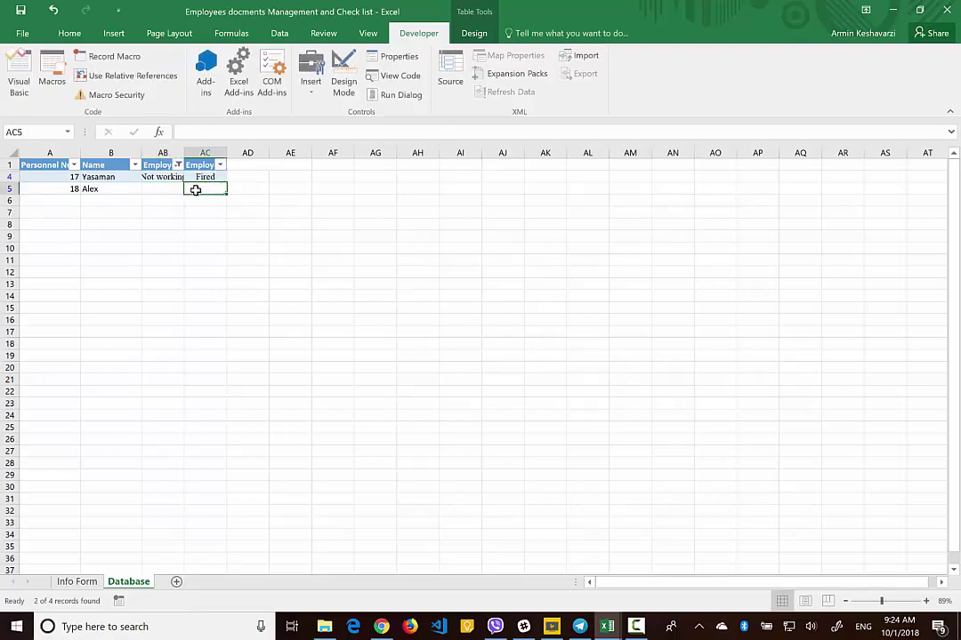
Enter "Not working" as the Employee Status in row 5 and "Leave" in the adjacent note column.
{"action": "key", "text": "Left"}
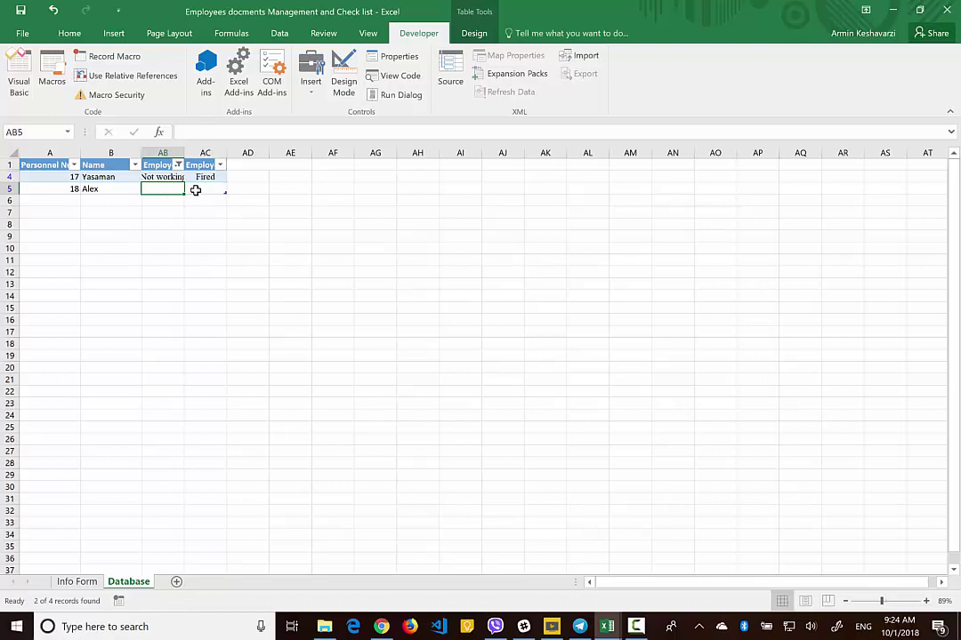
{"action": "type", "text": "Not working"}
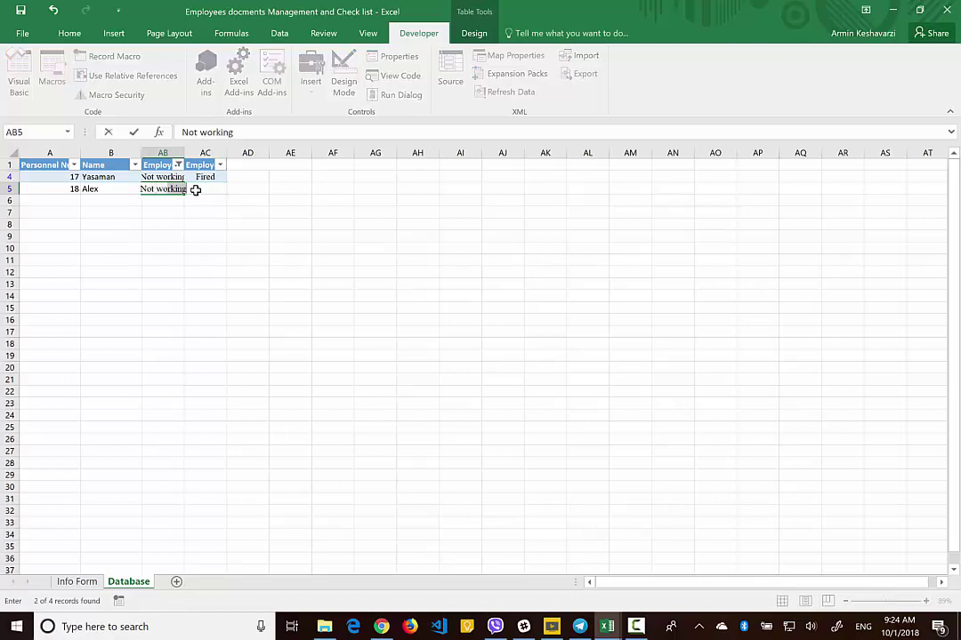
{"action": "key", "text": "Return"}
{"action": "key", "text": "Right"}
{"action": "left_click", "coordinate": [196, 190]}
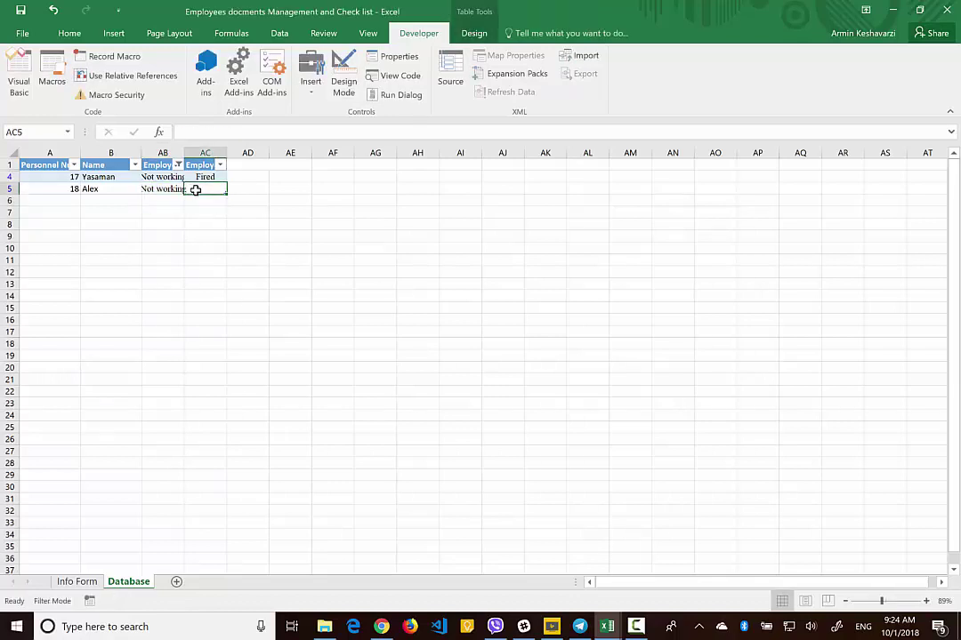
{"action": "type", "text": "Leave"}
{"action": "key", "text": "Return"}
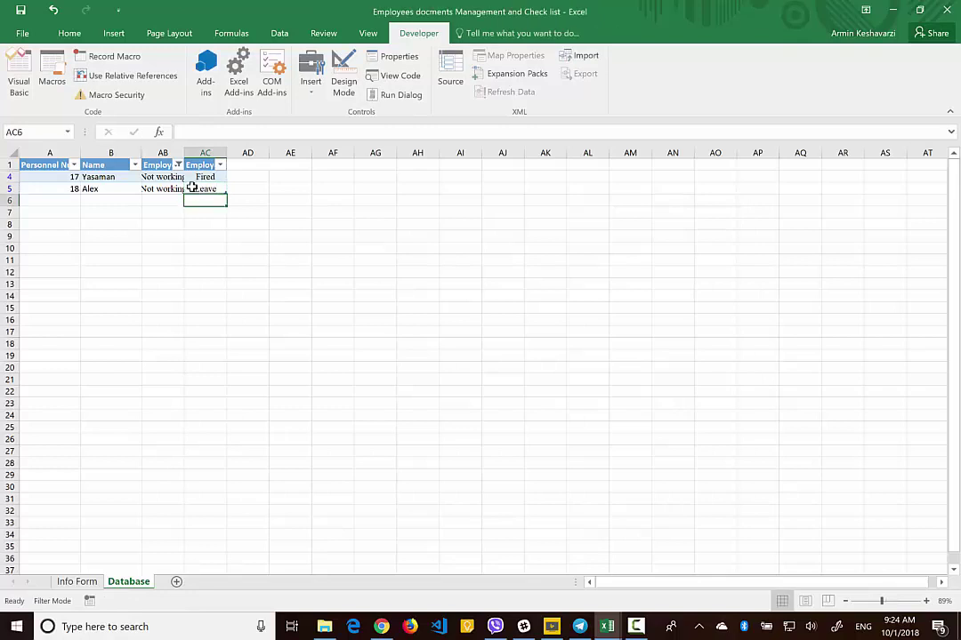
Clear the Employee Status filter, and unhide the columns between B and AB to review the whole table.
{"action": "left_click", "coordinate": [178, 165]}
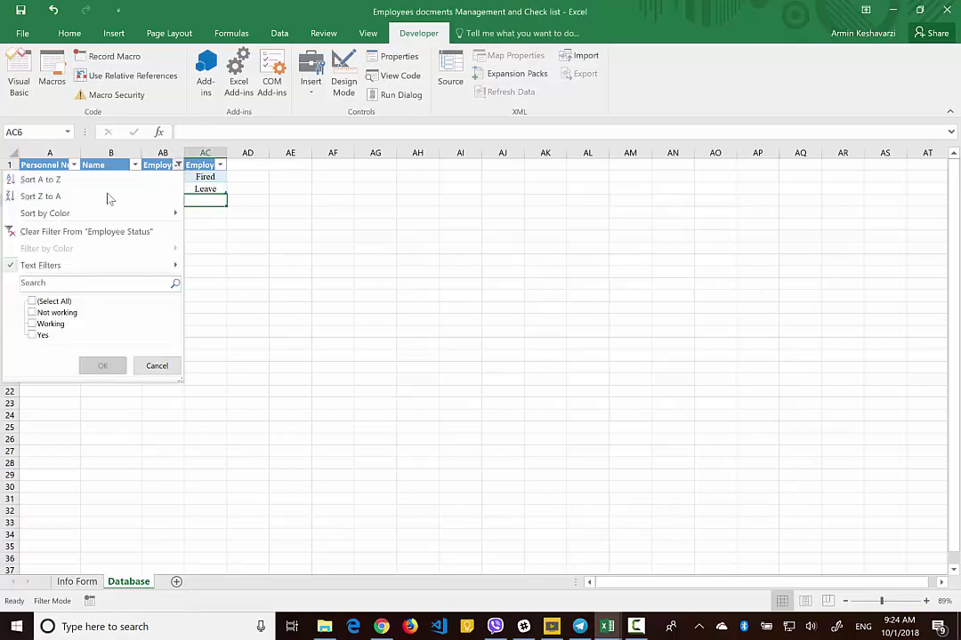
{"action": "left_click", "coordinate": [9, 232]}
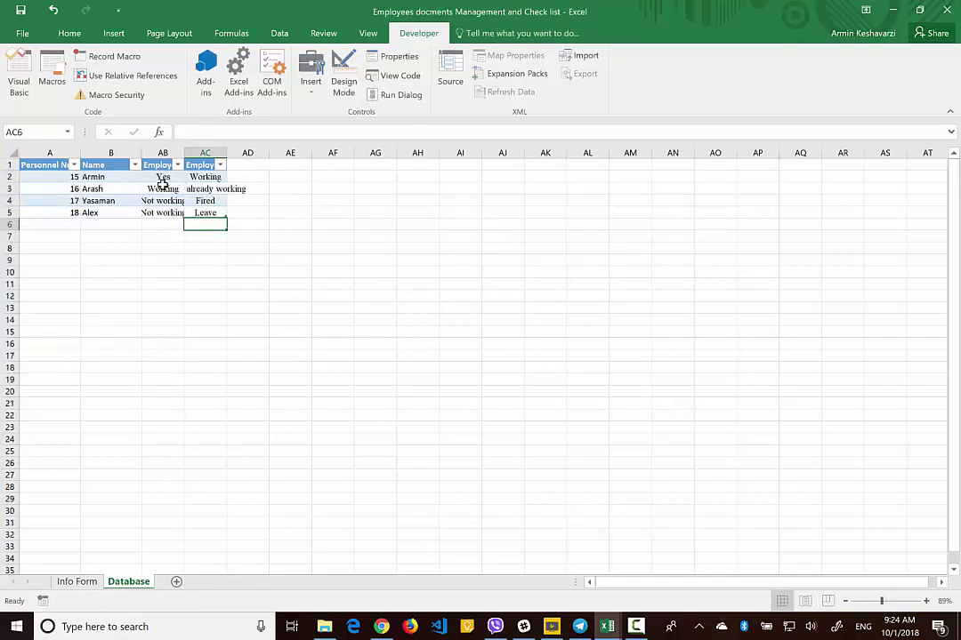
{"action": "left_click_drag", "start_coordinate": [153, 154], "coordinate": [118, 153]}
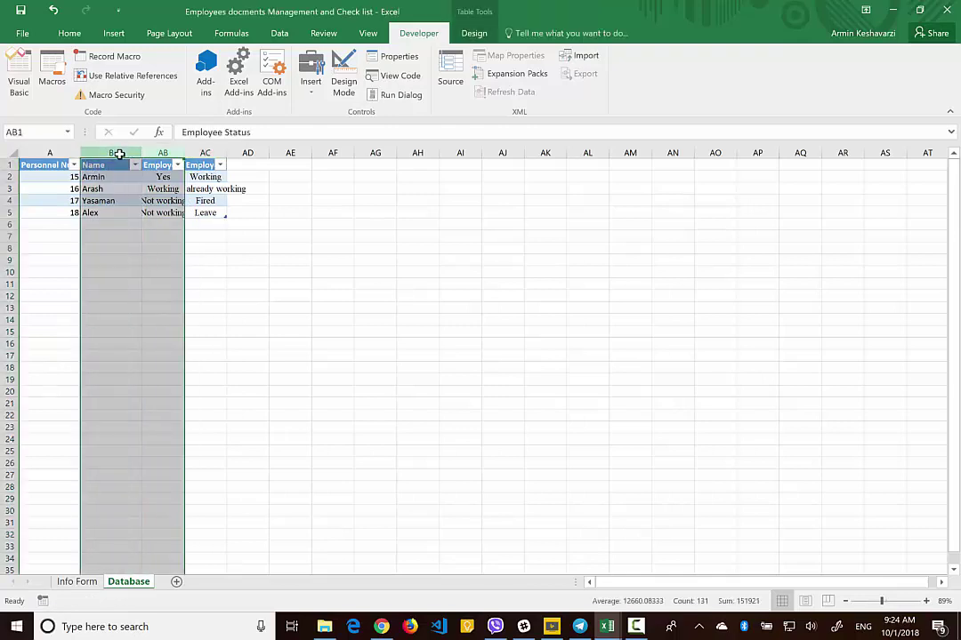
{"action": "right_click", "coordinate": [143, 154]}
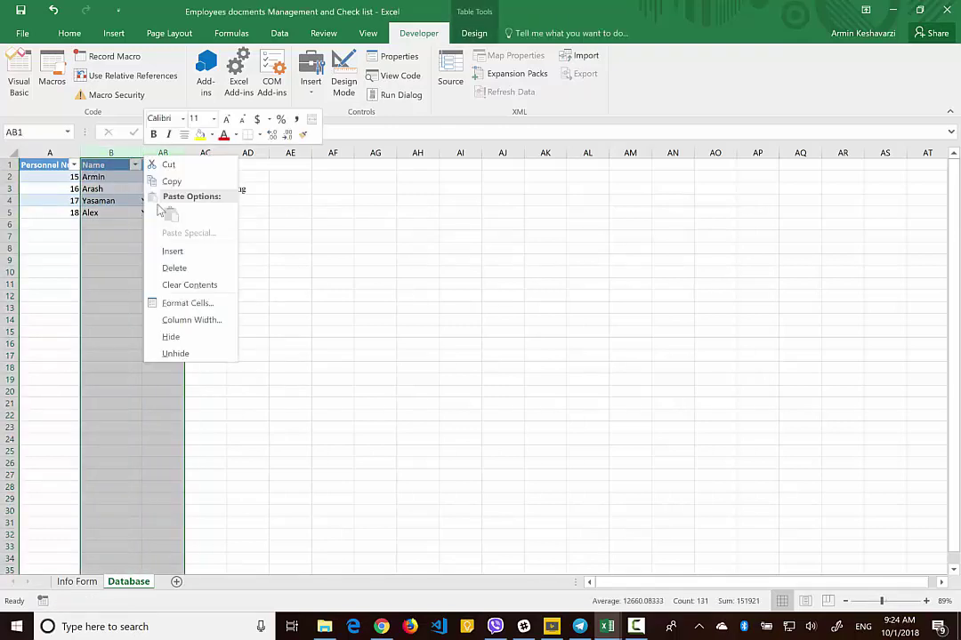
{"action": "left_click", "coordinate": [192, 358]}
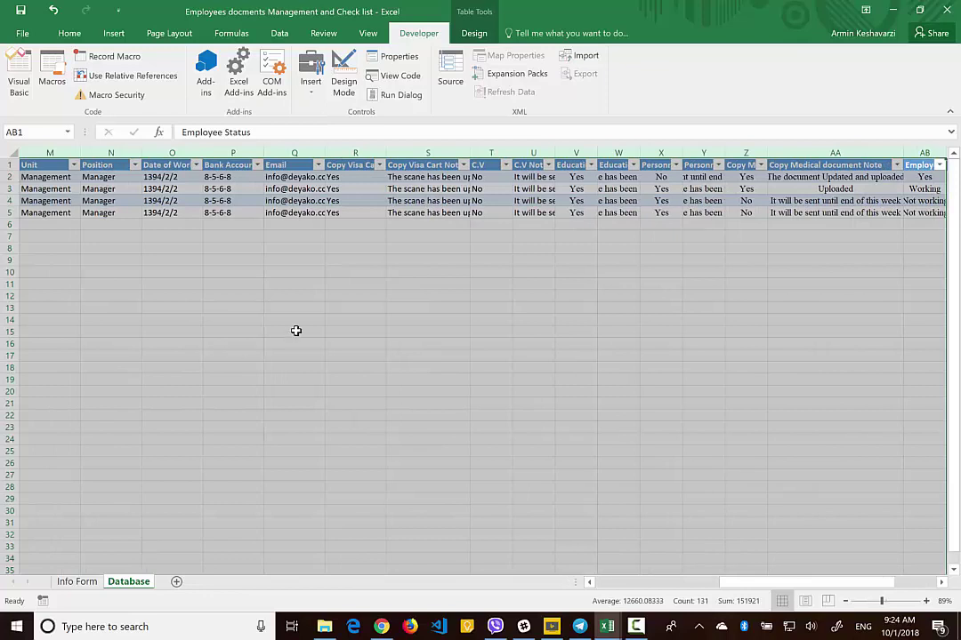
{"action": "scroll", "coordinate": [296, 330], "scroll_direction": "left", "scroll_amount": 5}
{"action": "scroll", "coordinate": [297, 331], "scroll_direction": "left", "scroll_amount": 3}
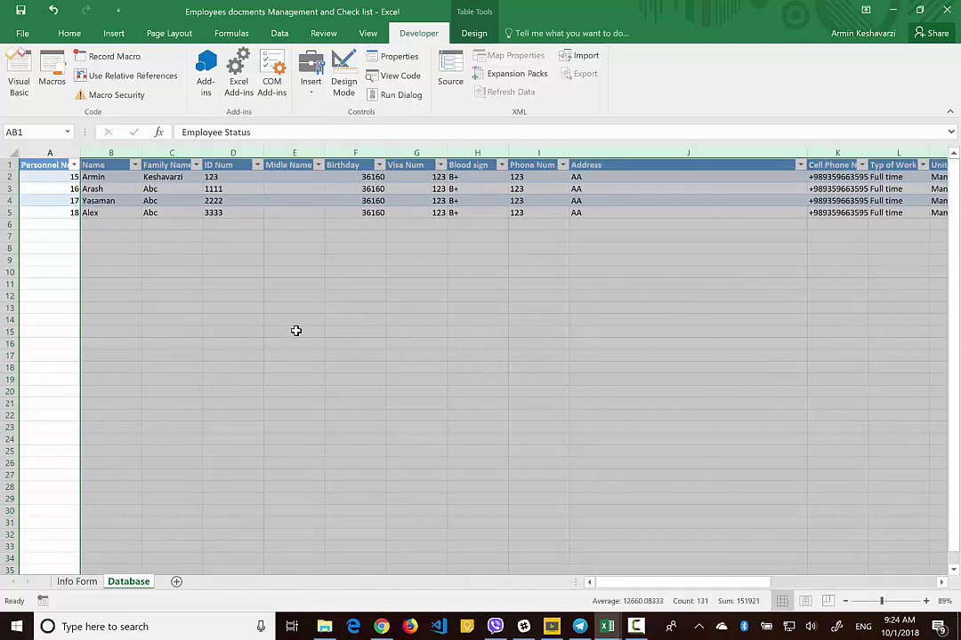
{"action": "scroll", "coordinate": [296, 331], "scroll_direction": "right", "scroll_amount": 6}
{"action": "scroll", "coordinate": [296, 330], "scroll_direction": "right", "scroll_amount": 5}
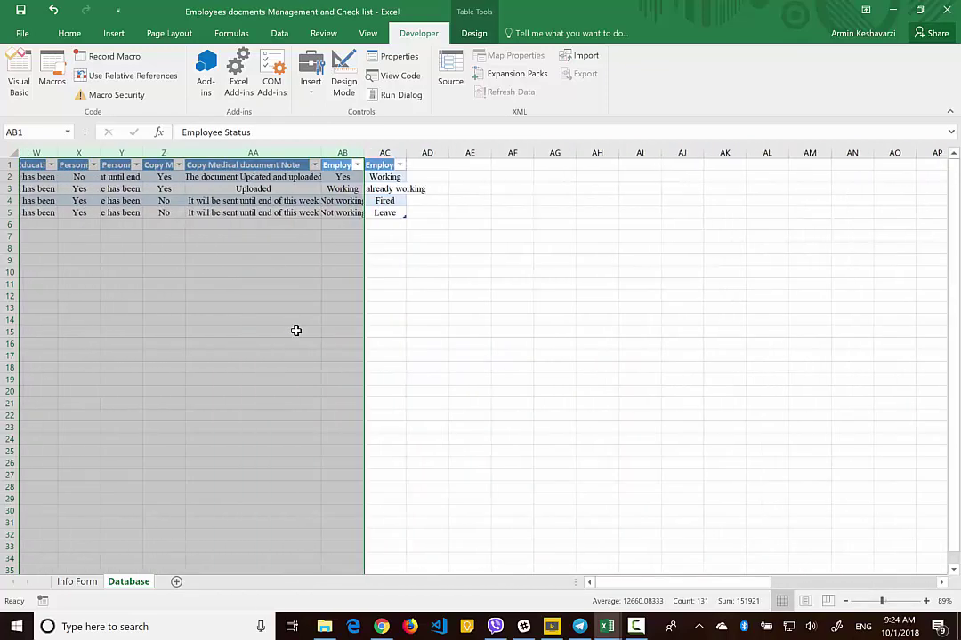
{"action": "scroll", "coordinate": [296, 331], "scroll_direction": "left", "scroll_amount": 1}
{"action": "scroll", "coordinate": [296, 330], "scroll_direction": "left", "scroll_amount": 5}
{"action": "scroll", "coordinate": [296, 331], "scroll_direction": "right", "scroll_amount": 5}
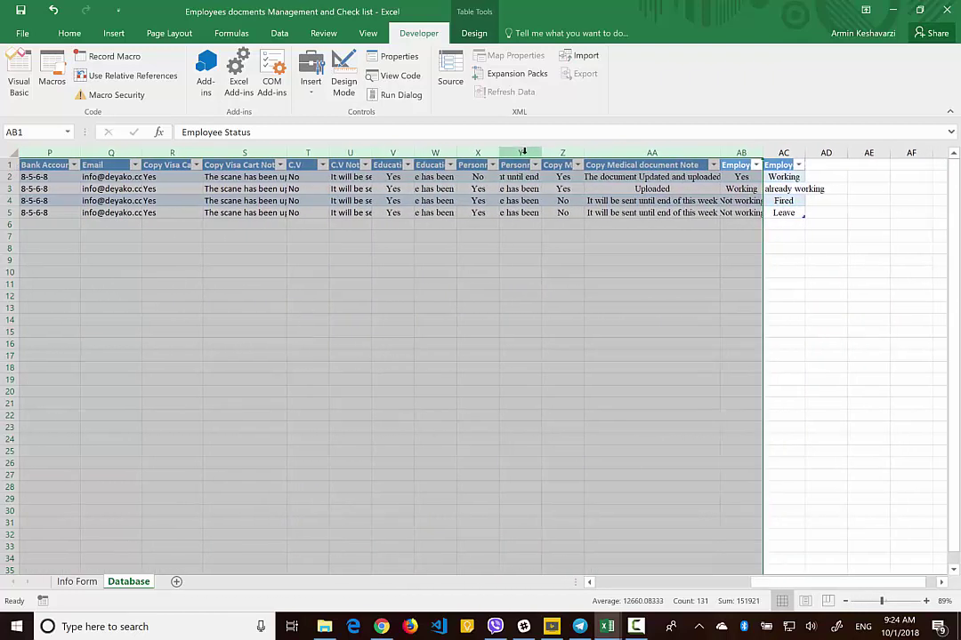
Autofit the width of the Copy Medical document column and filter it to show only the No rows.
{"action": "left_click", "coordinate": [556, 165]}
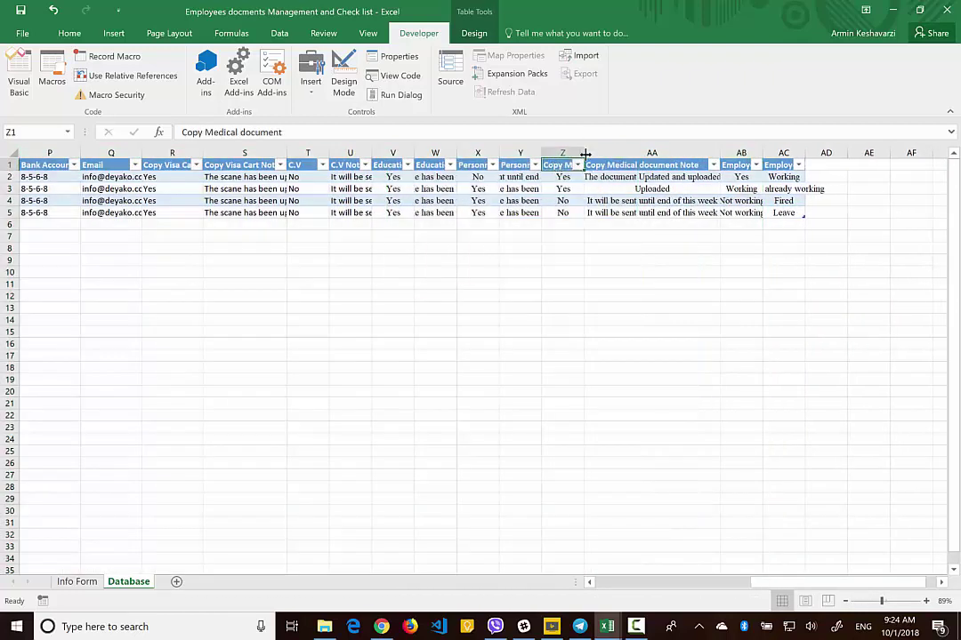
{"action": "double_click", "coordinate": [585, 154]}
{"action": "left_click", "coordinate": [643, 166]}
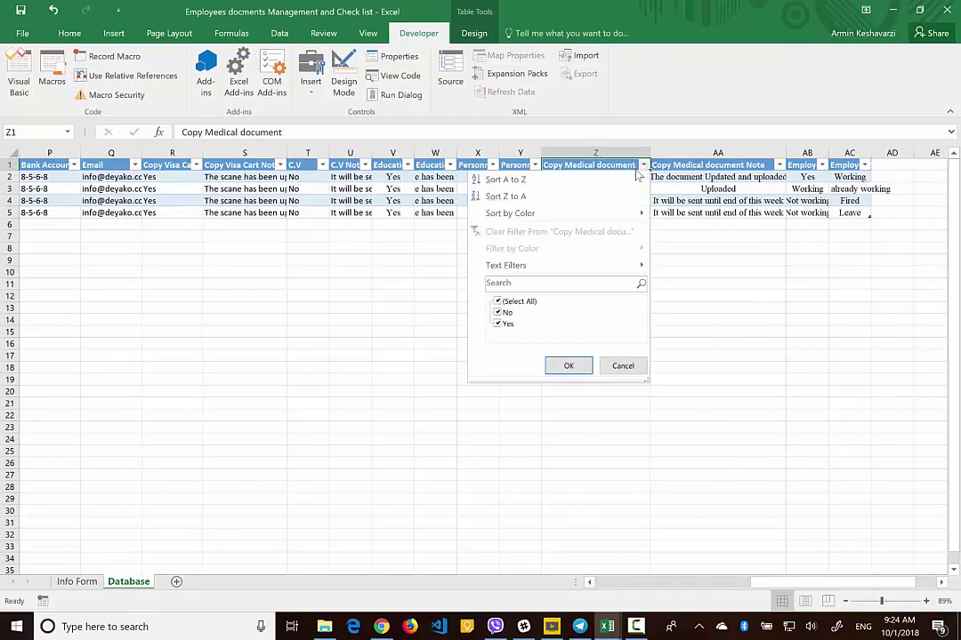
{"action": "left_click", "coordinate": [498, 302]}
{"action": "left_click", "coordinate": [498, 323]}
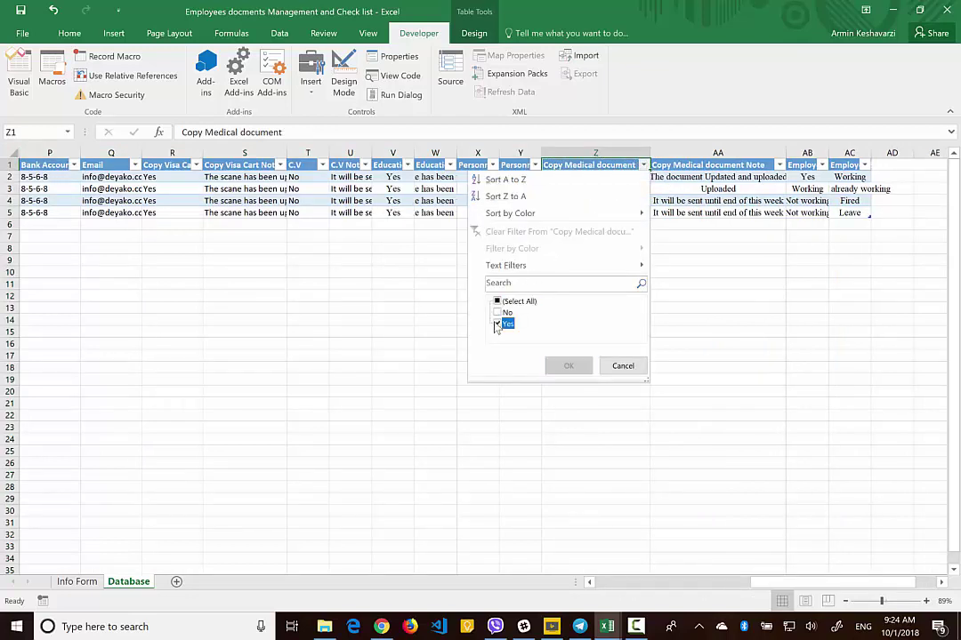
{"action": "left_click", "coordinate": [498, 304]}
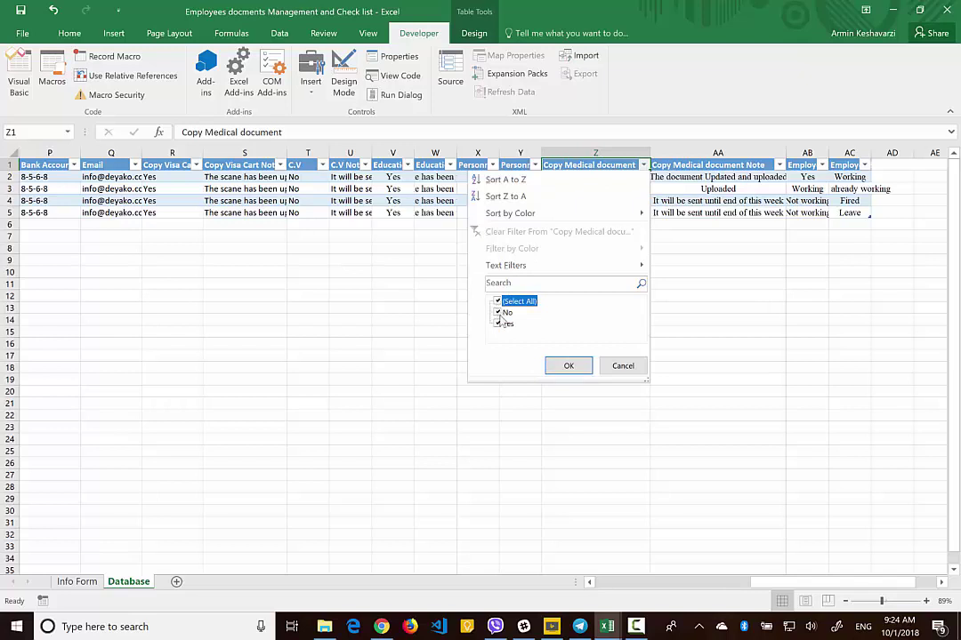
{"action": "left_click", "coordinate": [498, 301]}
{"action": "left_click", "coordinate": [498, 312]}
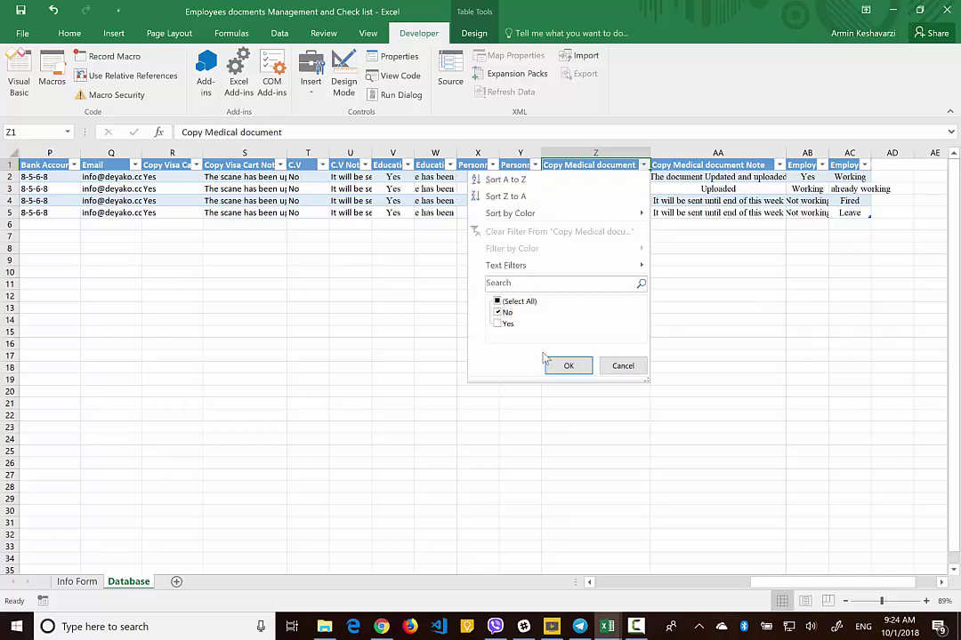
{"action": "left_click", "coordinate": [564, 368]}
Review the filtered records across all table columns, and clear the Copy Medical document filter.
{"action": "scroll", "coordinate": [573, 191], "scroll_direction": "left", "scroll_amount": 6}
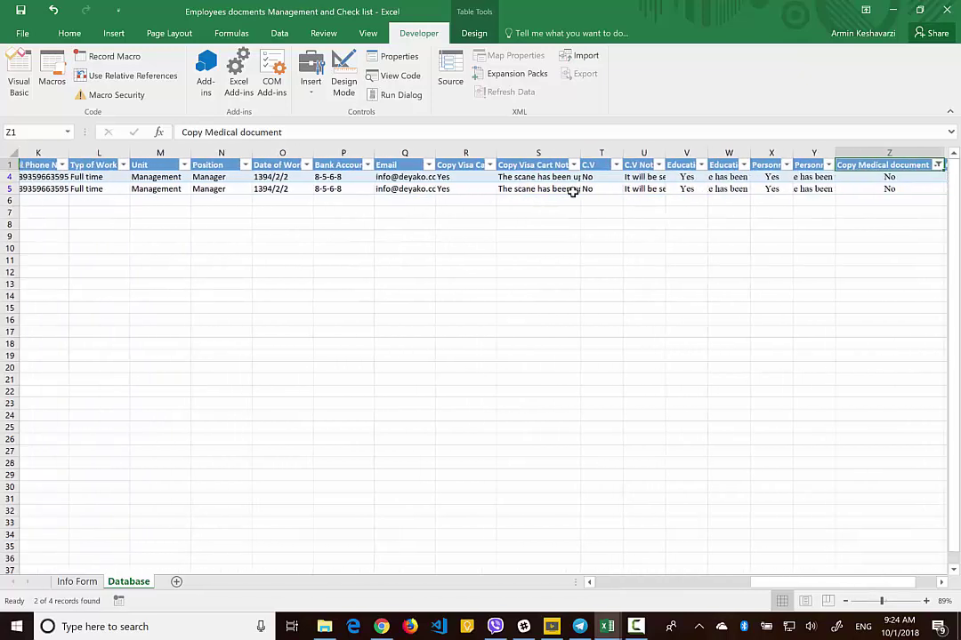
{"action": "scroll", "coordinate": [573, 191], "scroll_direction": "left", "scroll_amount": 5}
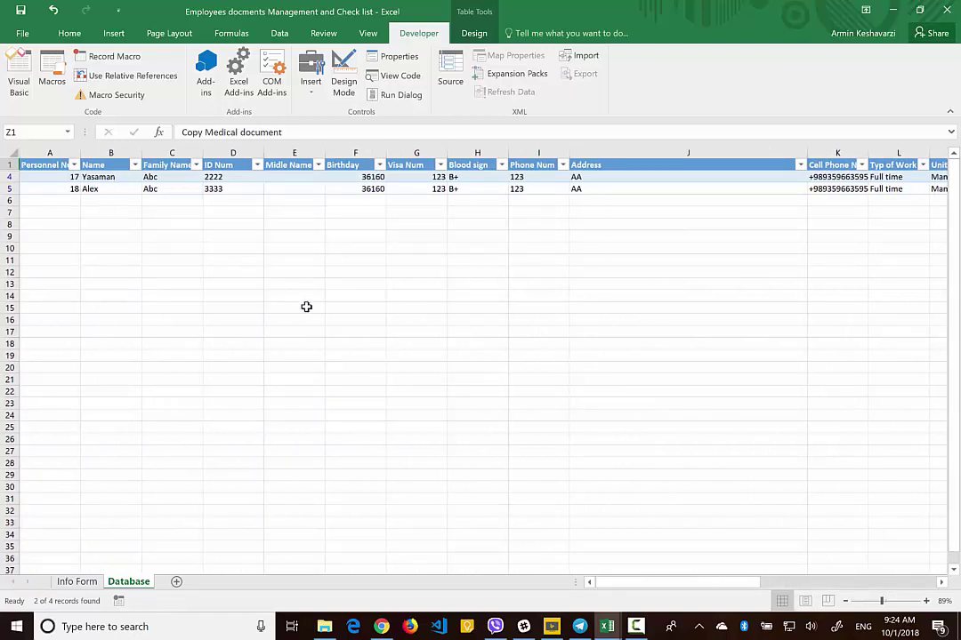
{"action": "scroll", "coordinate": [306, 307], "scroll_direction": "right", "scroll_amount": 2}
{"action": "scroll", "coordinate": [306, 306], "scroll_direction": "left", "scroll_amount": 2}
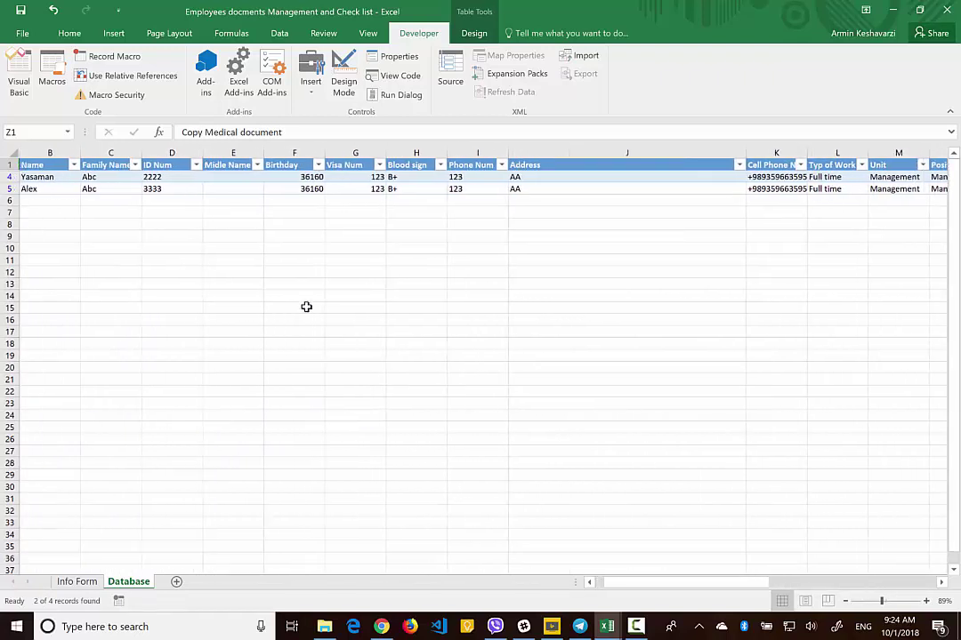
{"action": "scroll", "coordinate": [306, 307], "scroll_direction": "right", "scroll_amount": 15}
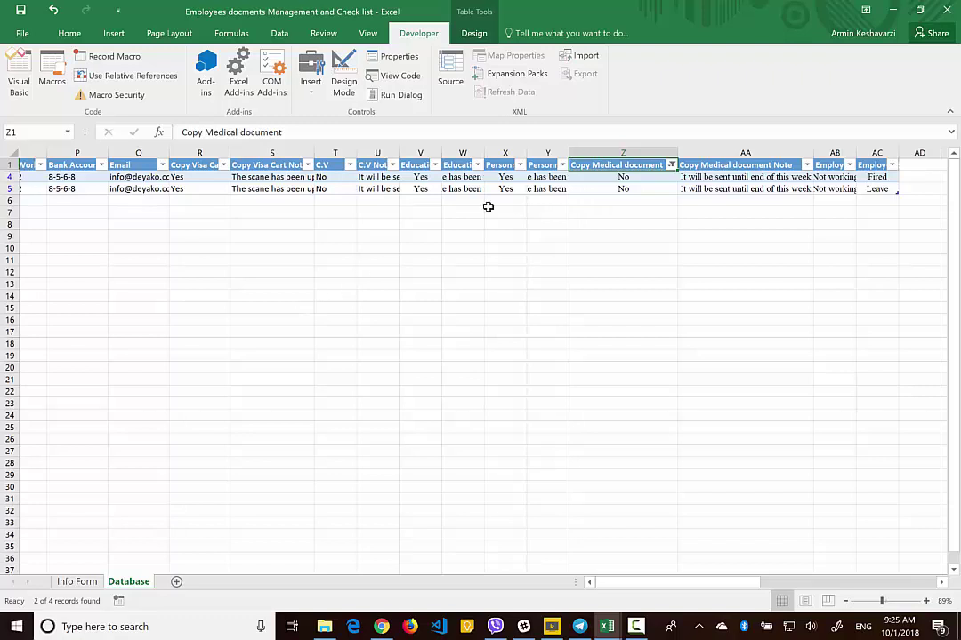
{"action": "scroll", "coordinate": [488, 207], "scroll_direction": "right", "scroll_amount": 3}
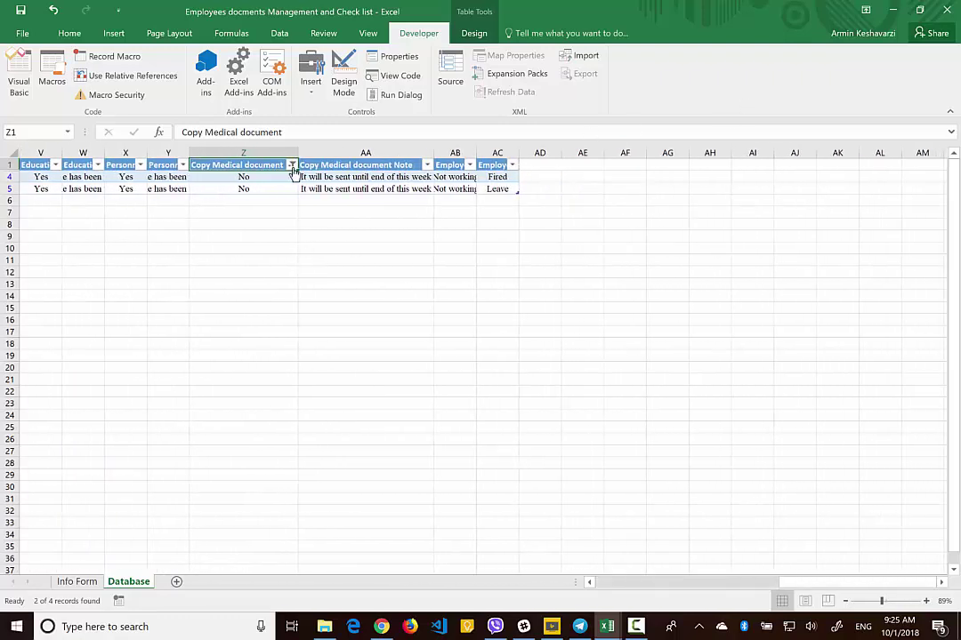
{"action": "left_click", "coordinate": [291, 165]}
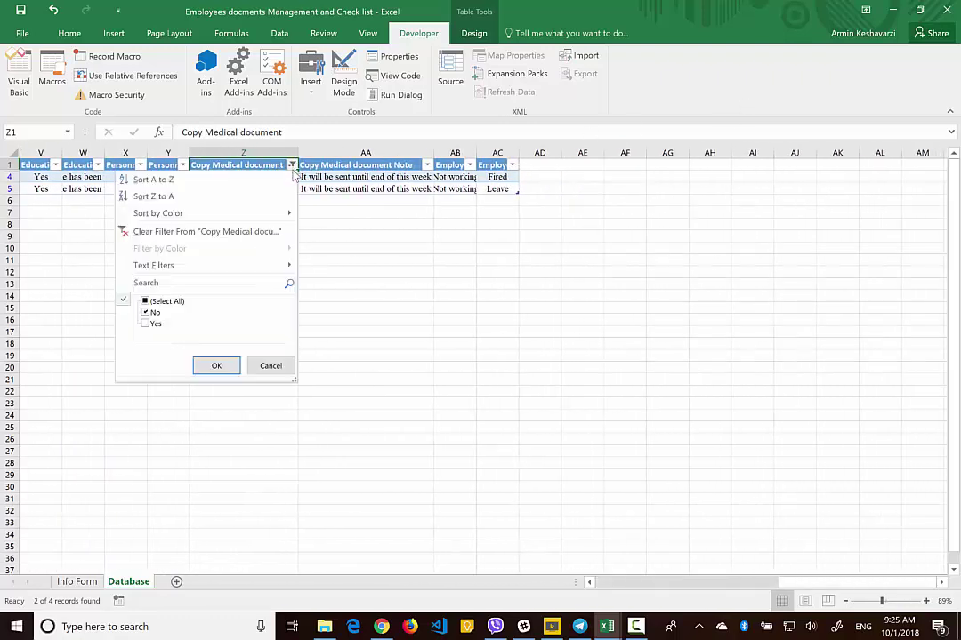
{"action": "left_click", "coordinate": [154, 233]}
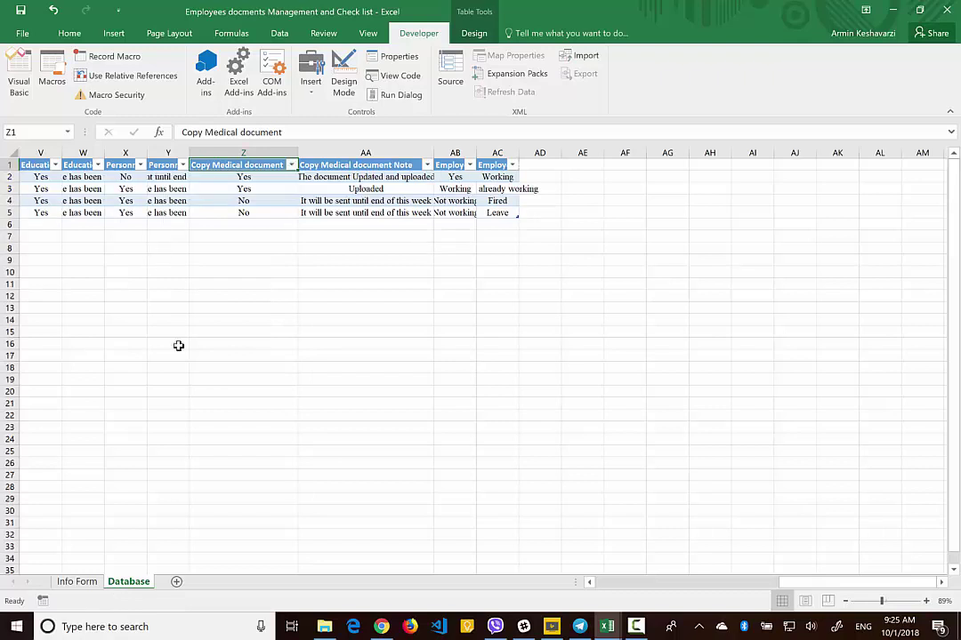
Run Database Backup from the Info Form sheet, saving the backup into the Desktop folder.
{"action": "left_click", "coordinate": [74, 582]}
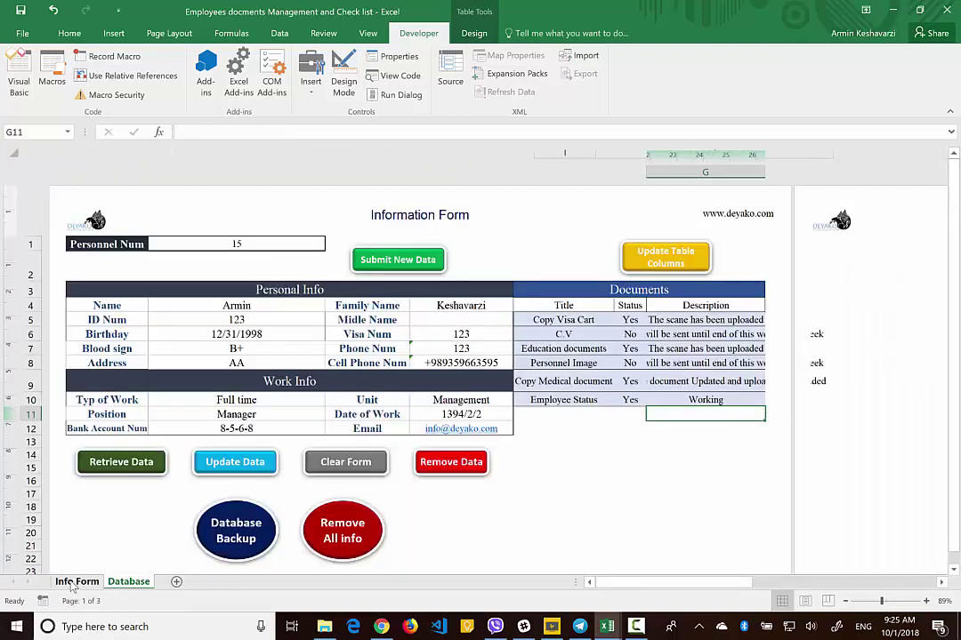
{"action": "left_click", "coordinate": [252, 536]}
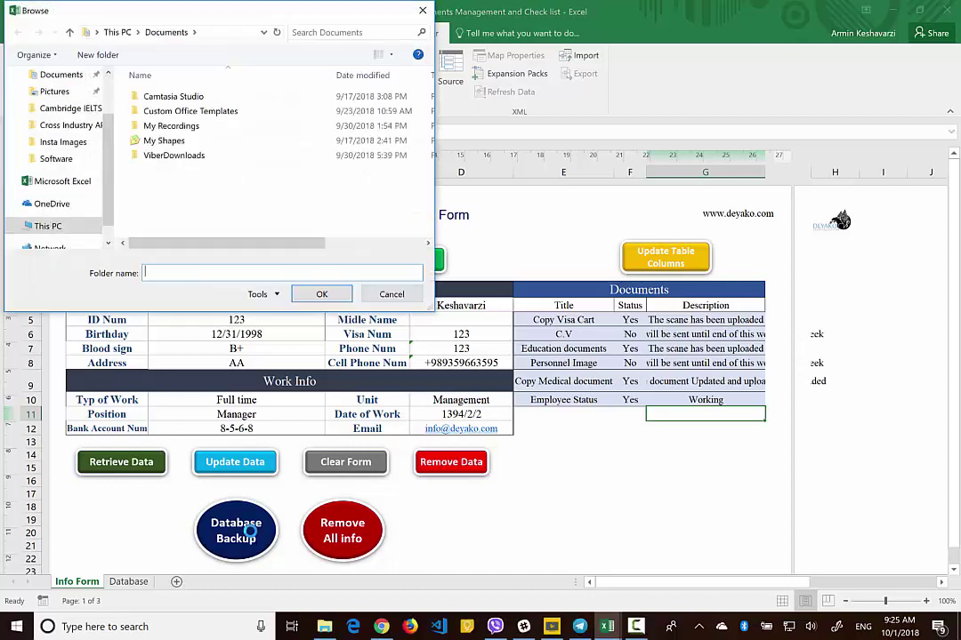
{"action": "scroll", "coordinate": [110, 126], "scroll_direction": "up", "scroll_amount": 2}
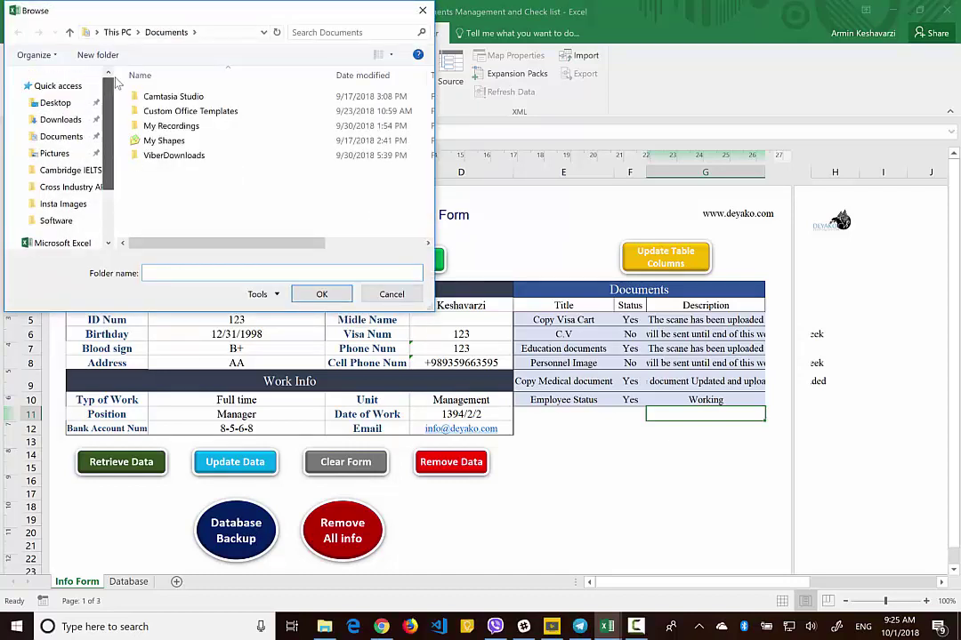
{"action": "left_click", "coordinate": [67, 103]}
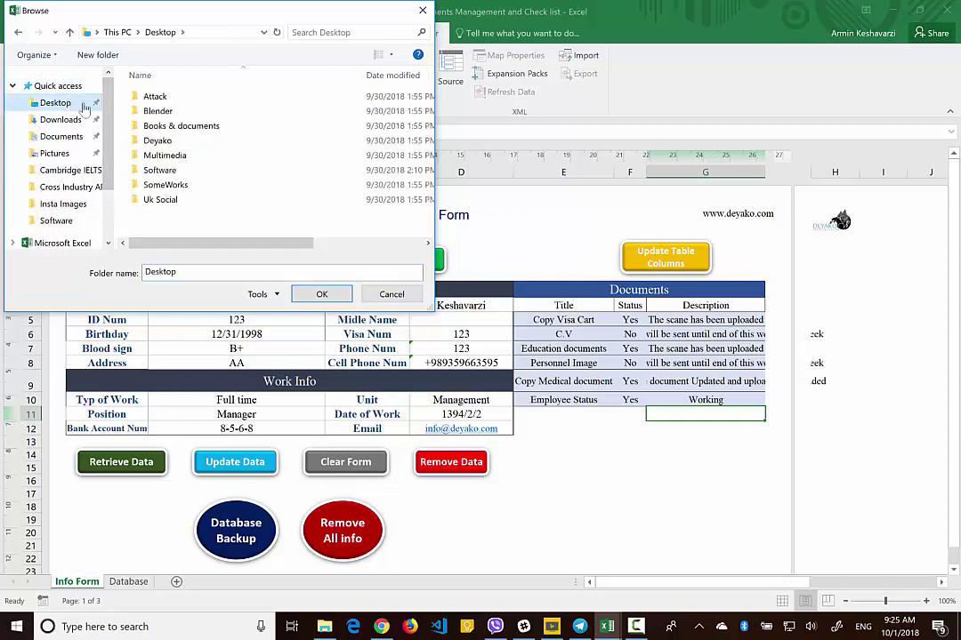
{"action": "left_click", "coordinate": [322, 295]}
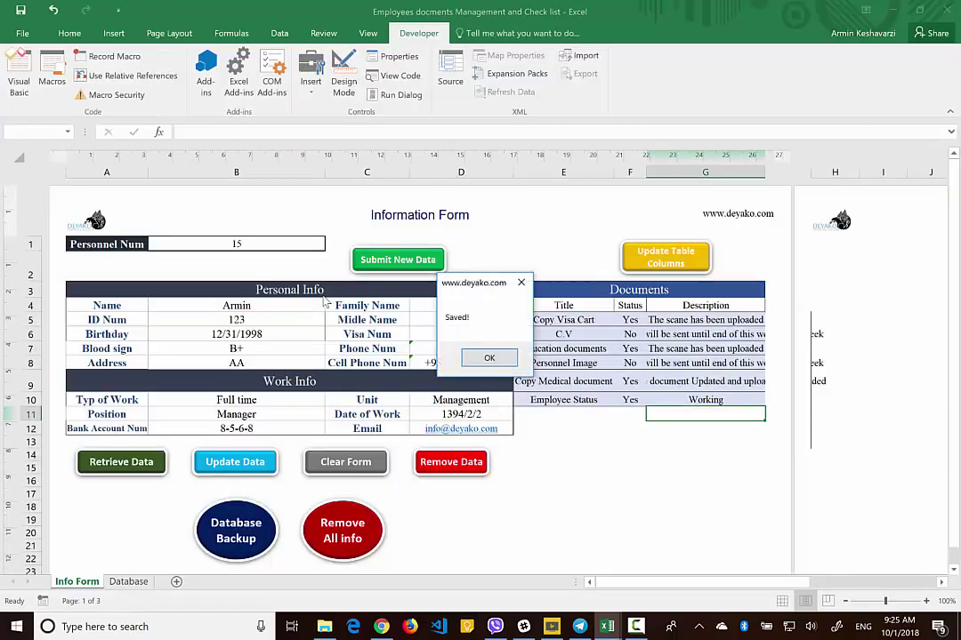
{"action": "left_click", "coordinate": [489, 358]}
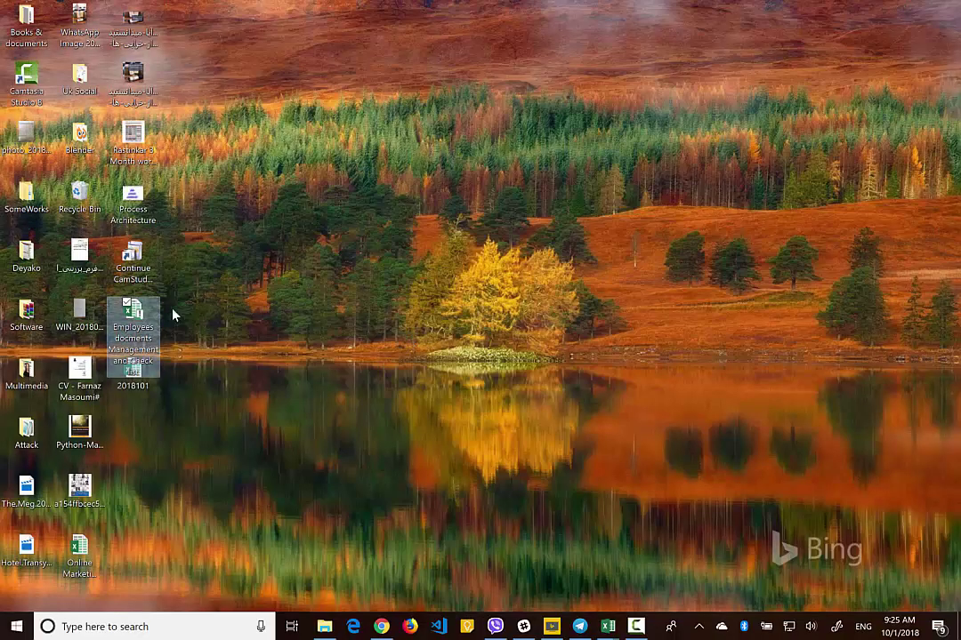
Move the 2018101 backup file up to the Continue CamStudio shortcut's place on the desktop, and open it in Excel.
{"action": "left_click", "coordinate": [136, 372]}
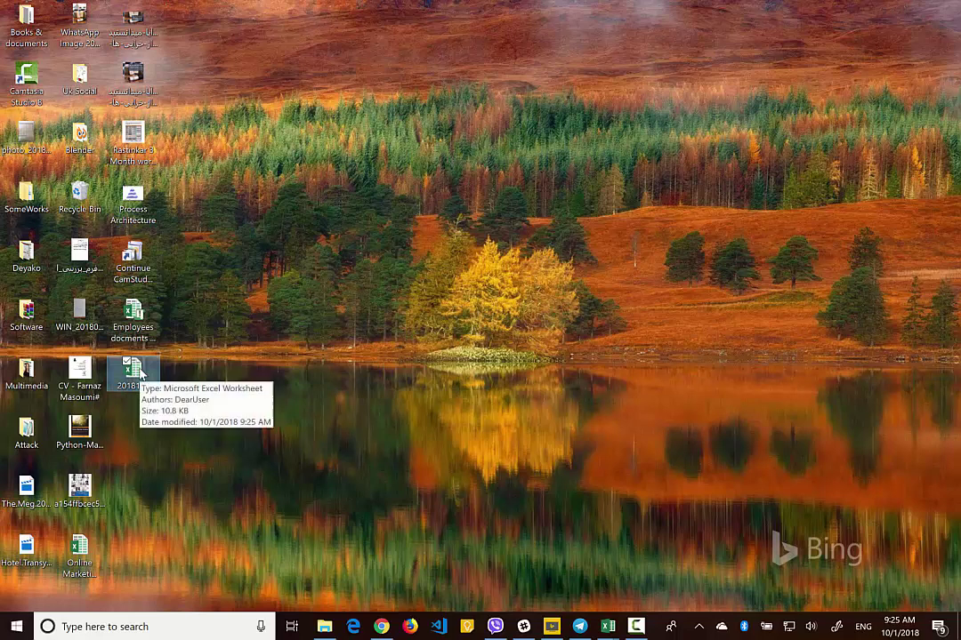
{"action": "left_click_drag", "start_coordinate": [139, 374], "coordinate": [142, 258]}
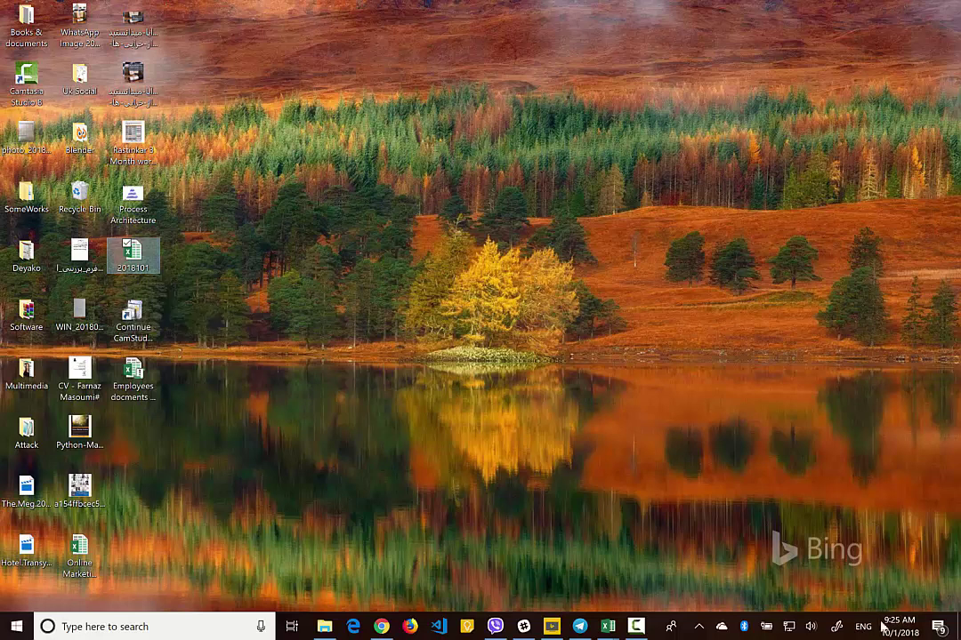
{"action": "double_click", "coordinate": [133, 256]}
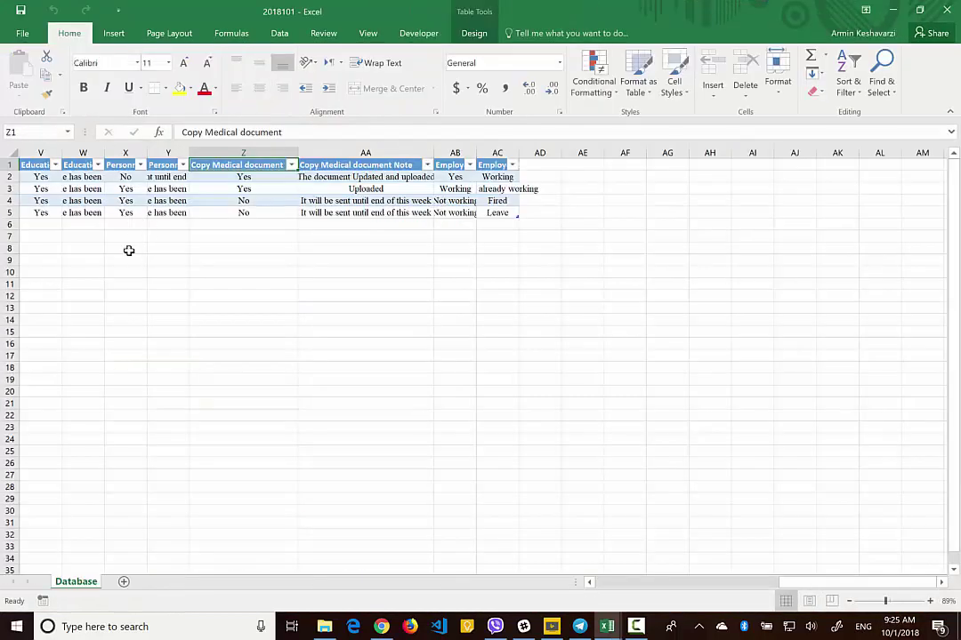
Review the employee records across the 2018101 backup's Database sheet, and return to the Employees docments Management and Check list workbook.
{"action": "scroll", "coordinate": [105, 337], "scroll_direction": "left", "scroll_amount": 8}
{"action": "scroll", "coordinate": [105, 336], "scroll_direction": "left", "scroll_amount": 2}
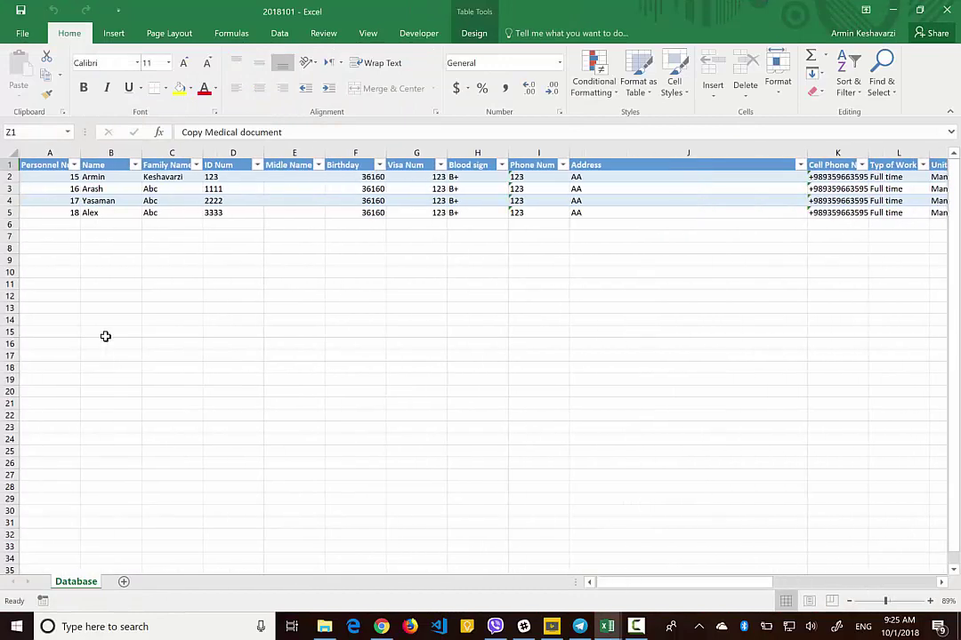
{"action": "scroll", "coordinate": [104, 336], "scroll_direction": "right", "scroll_amount": 8}
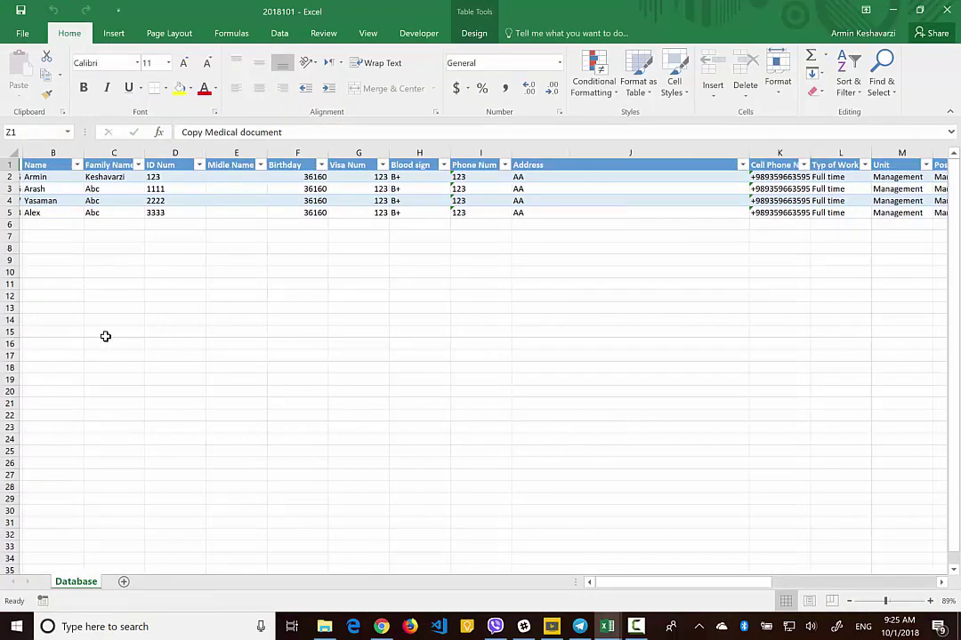
{"action": "scroll", "coordinate": [104, 336], "scroll_direction": "left", "scroll_amount": 10}
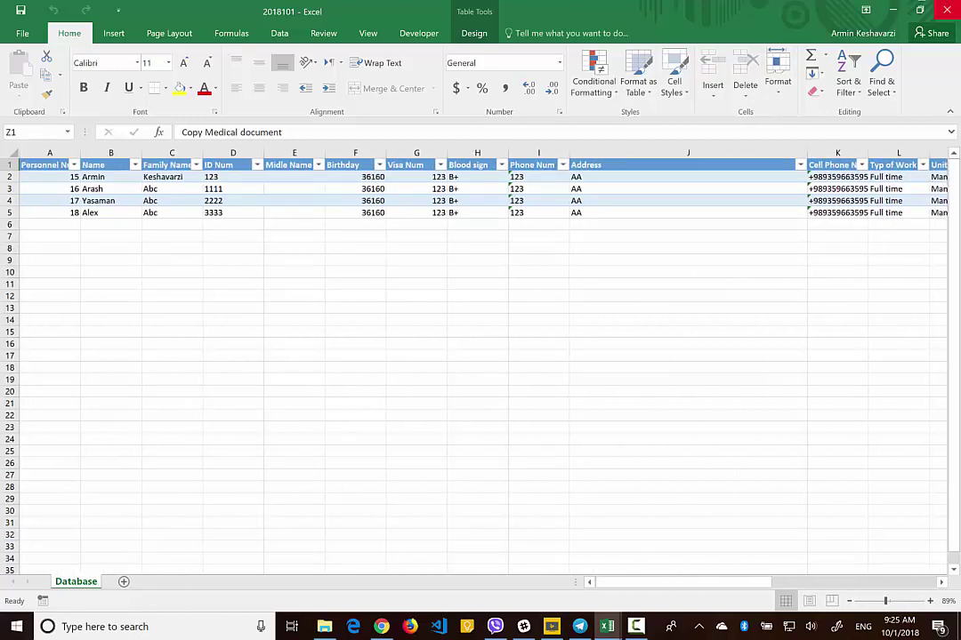
{"action": "left_click", "coordinate": [607, 485]}
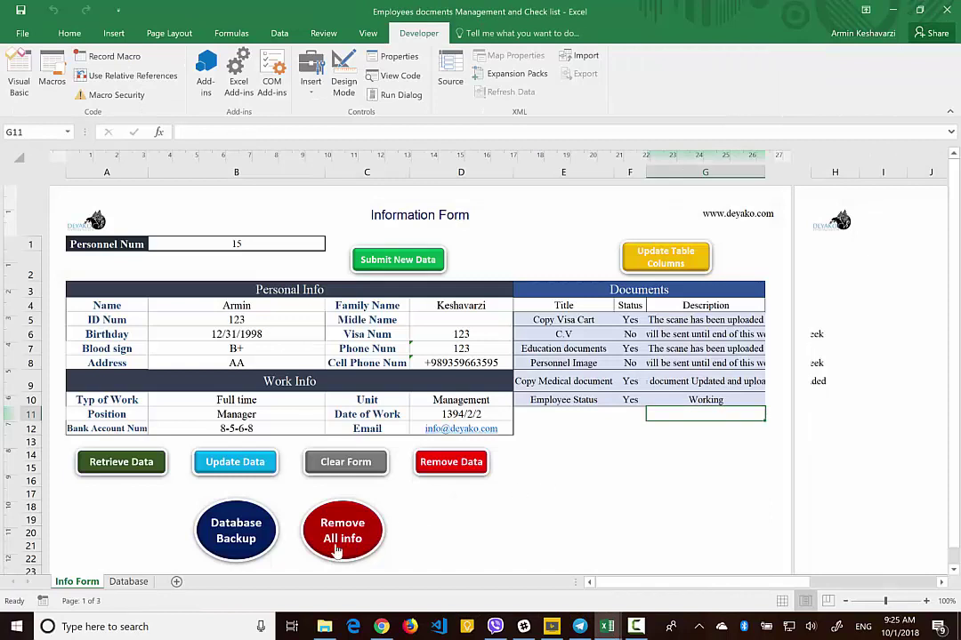
Check the Database sheet briefly, and clear all employee data from the Info Form with Clear Form.
{"action": "left_click", "coordinate": [128, 581]}
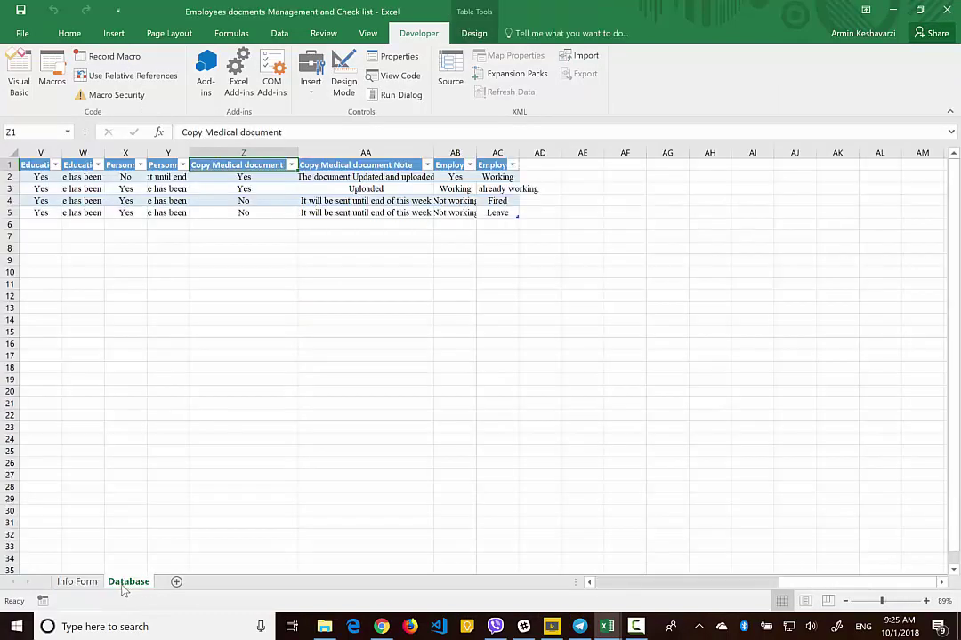
{"action": "left_click", "coordinate": [77, 581]}
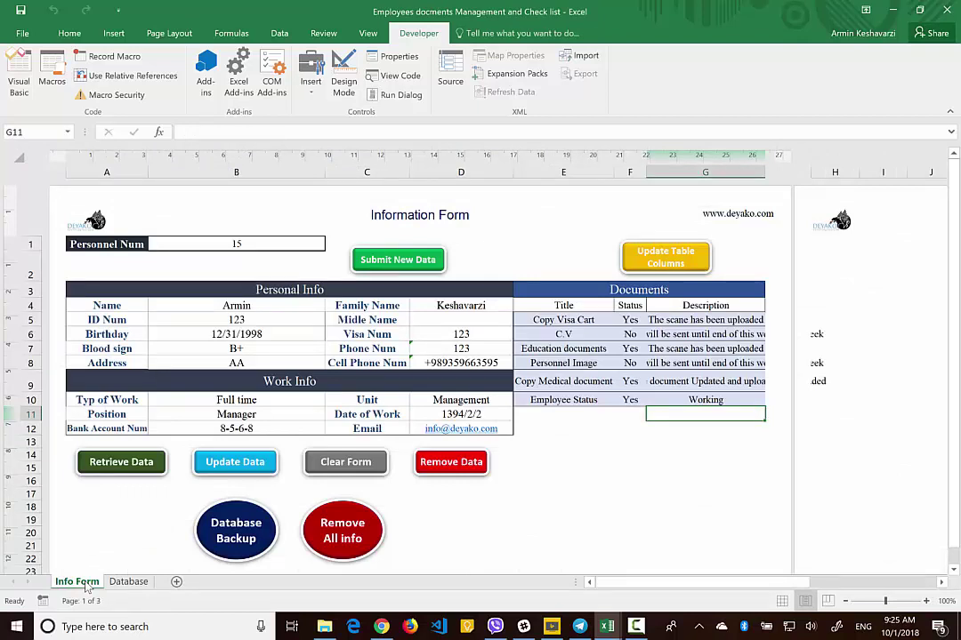
{"action": "left_click", "coordinate": [353, 471]}
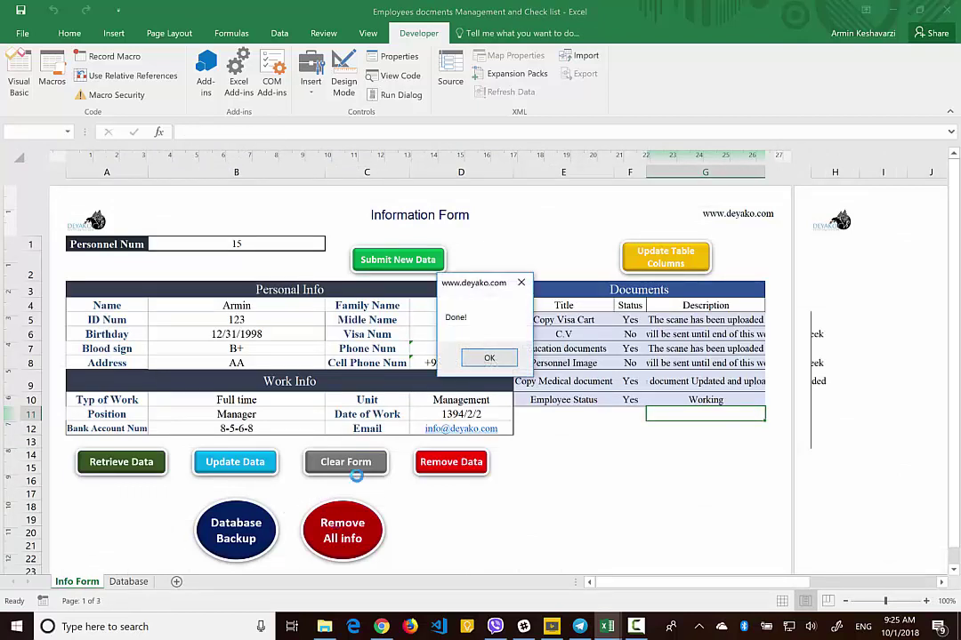
{"action": "key", "text": "Return"}
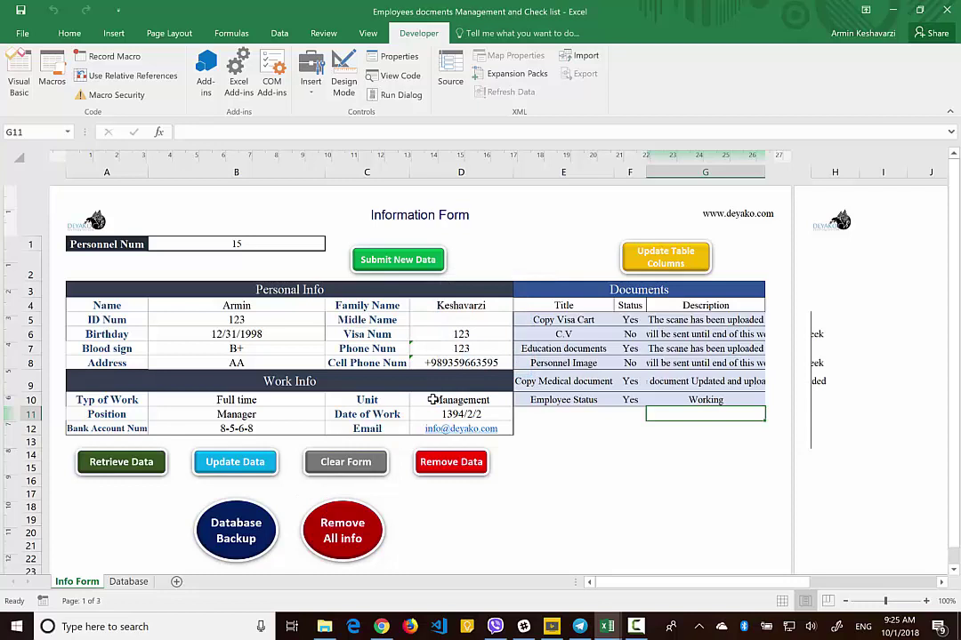
{"action": "left_click", "coordinate": [368, 465]}
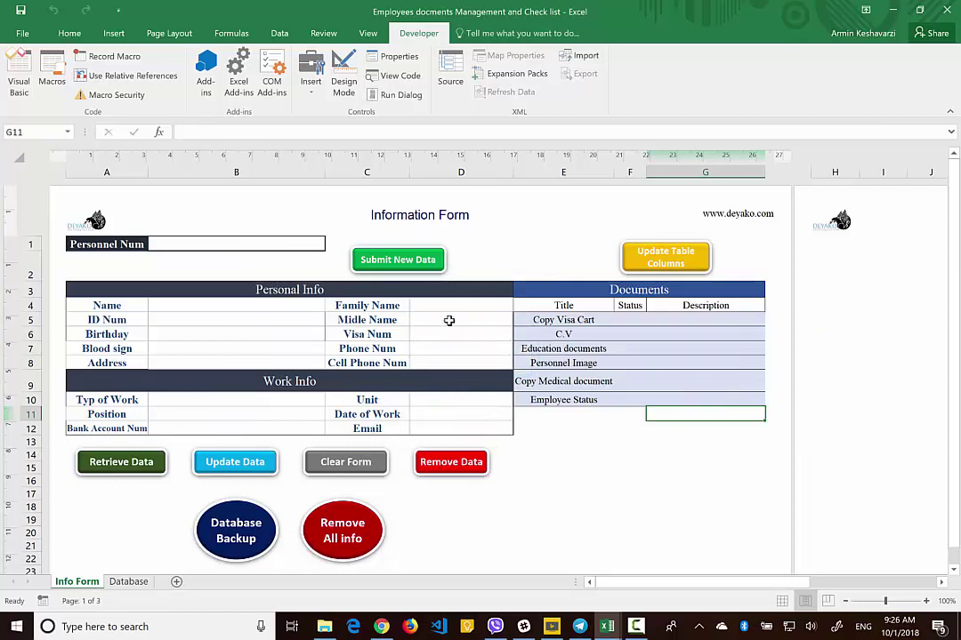
Select the Name entry cell, and compare the Info Form sheet's Normal and Page Layout views, ending in Normal view.
{"action": "left_click", "coordinate": [229, 305]}
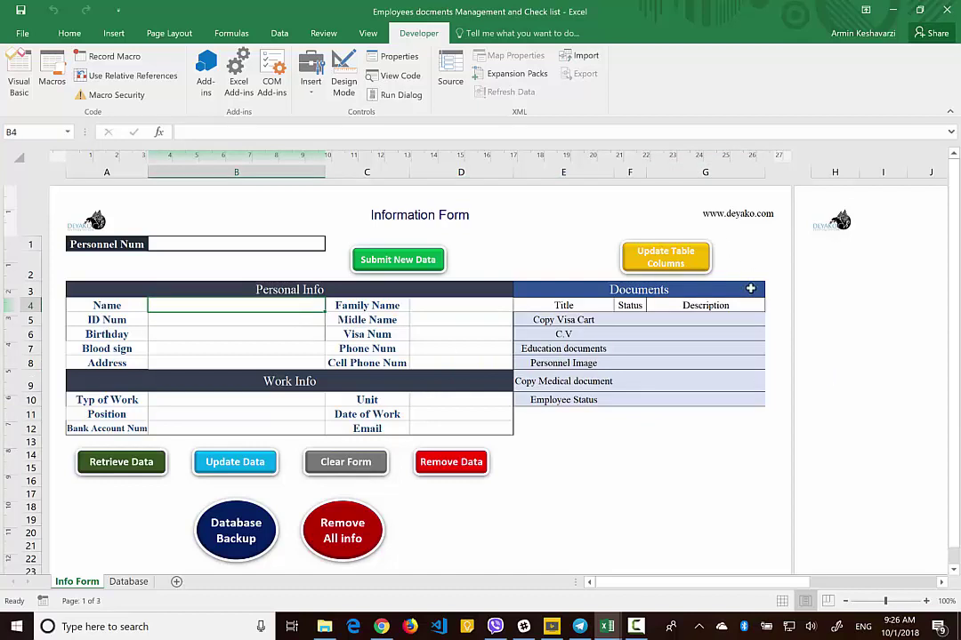
{"action": "left_click", "coordinate": [781, 603]}
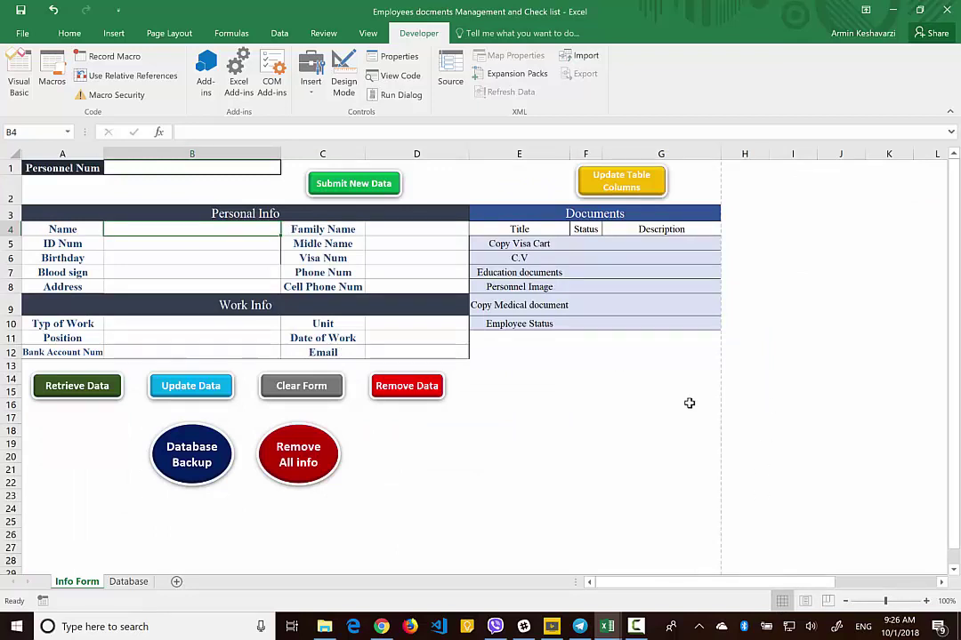
{"action": "left_click", "coordinate": [804, 601]}
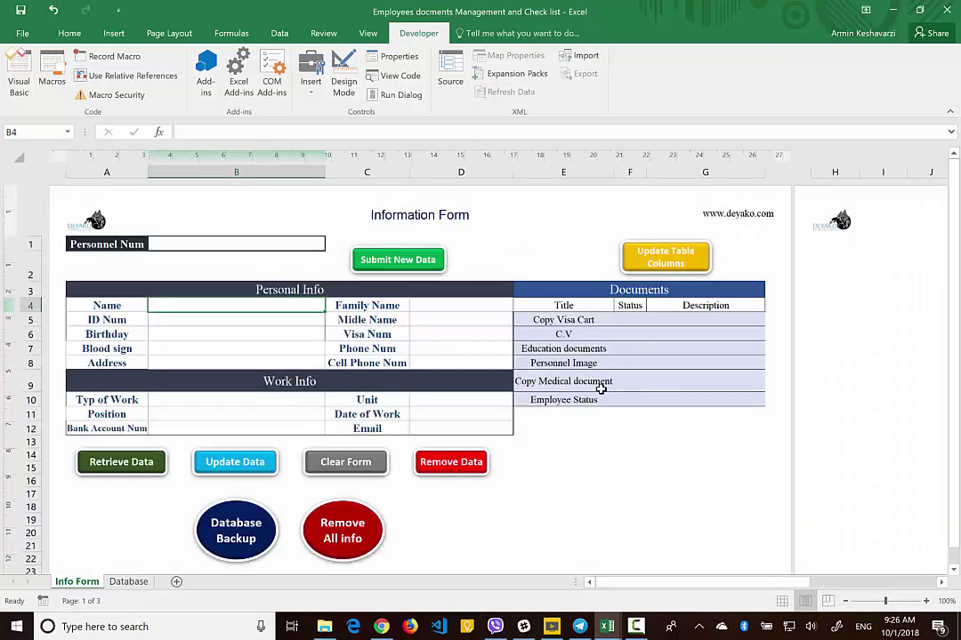
{"action": "left_click", "coordinate": [782, 601]}
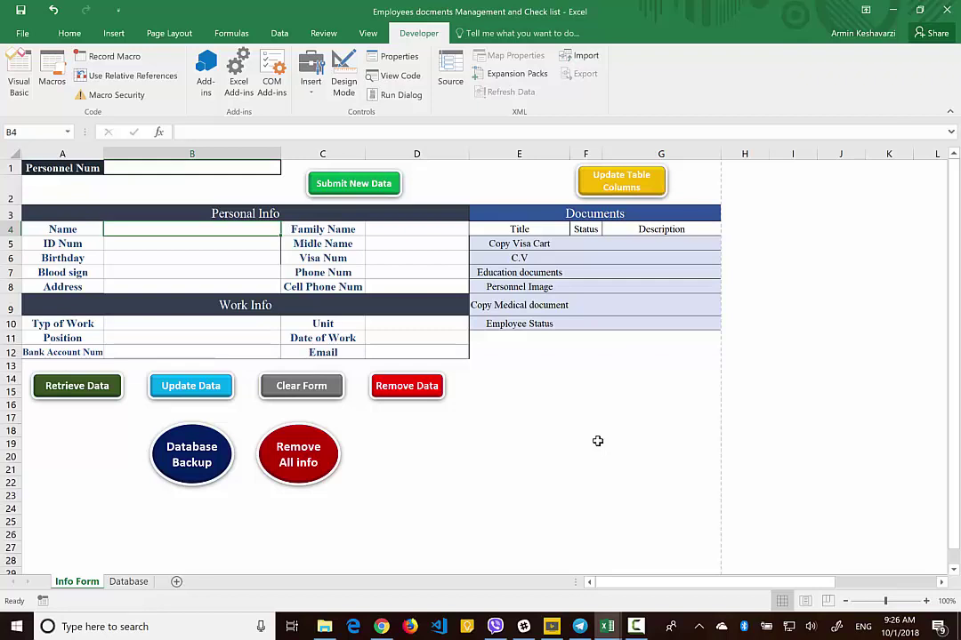
{"action": "key", "text": "F10"}
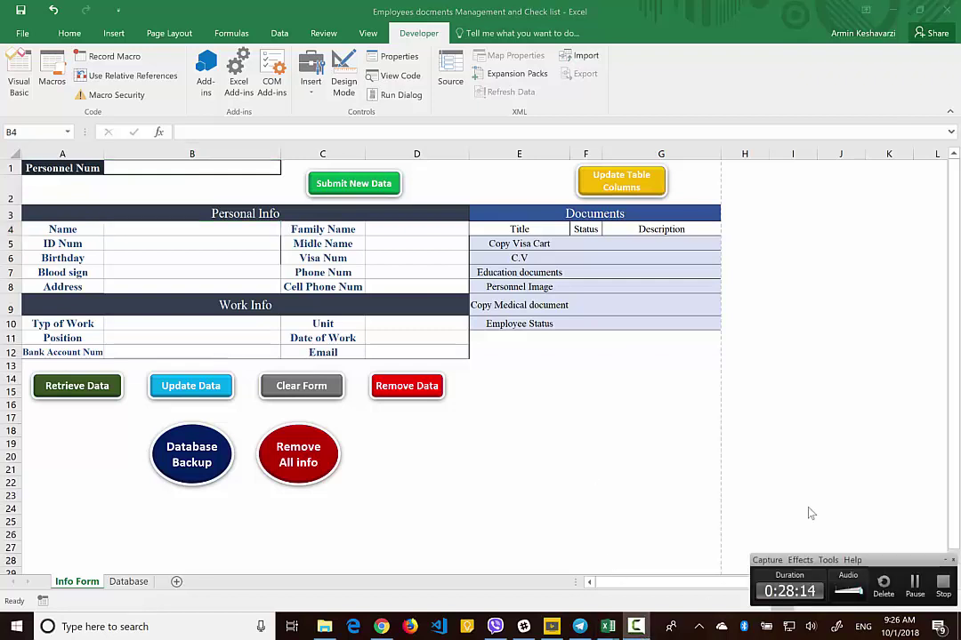